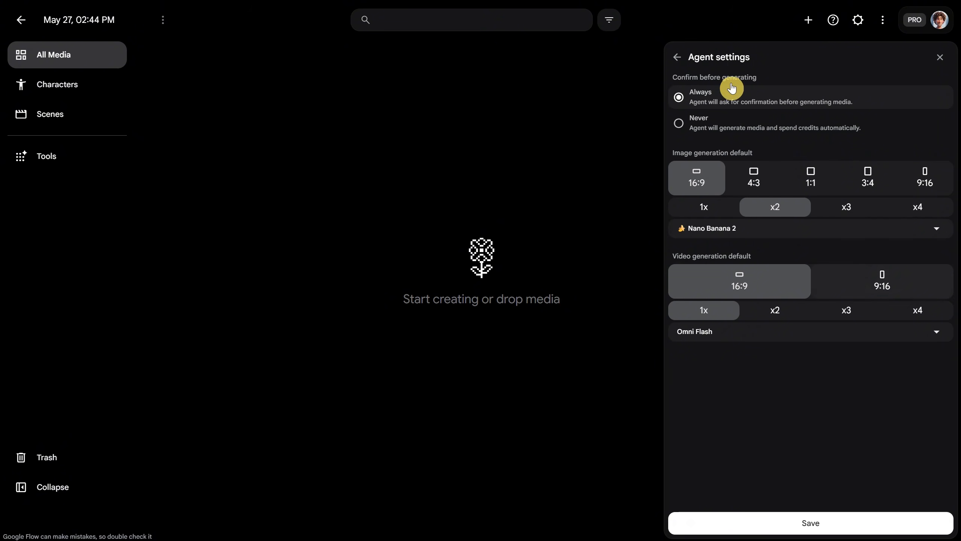
Leave the agent settings, browse the tools gallery and open the Simple Sketch tool.
left_click(677, 58)
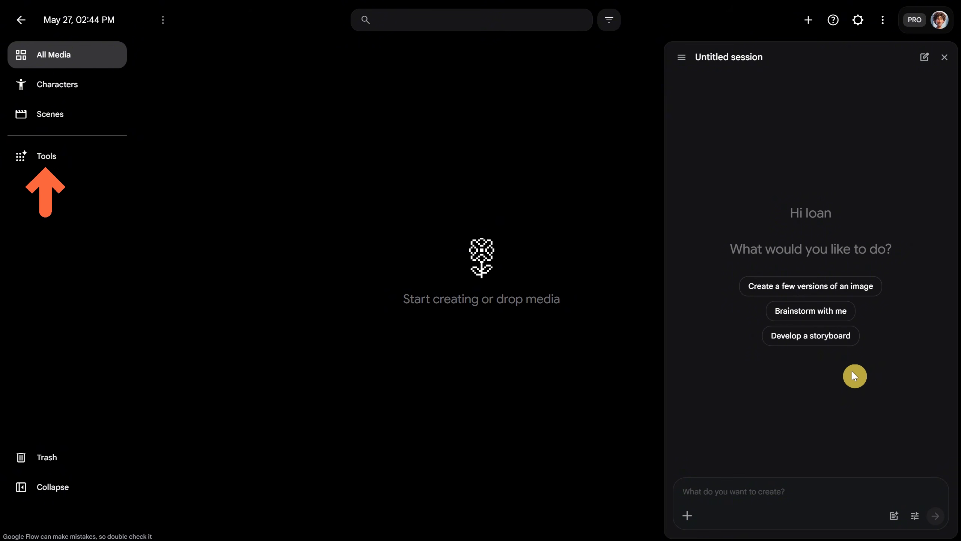
left_click(63, 156)
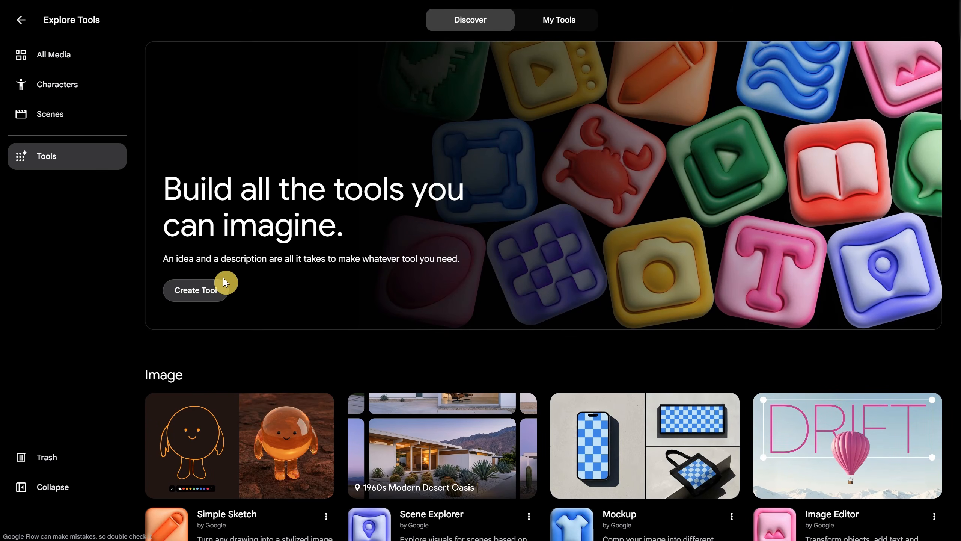
scroll(285, 268, "down", 5)
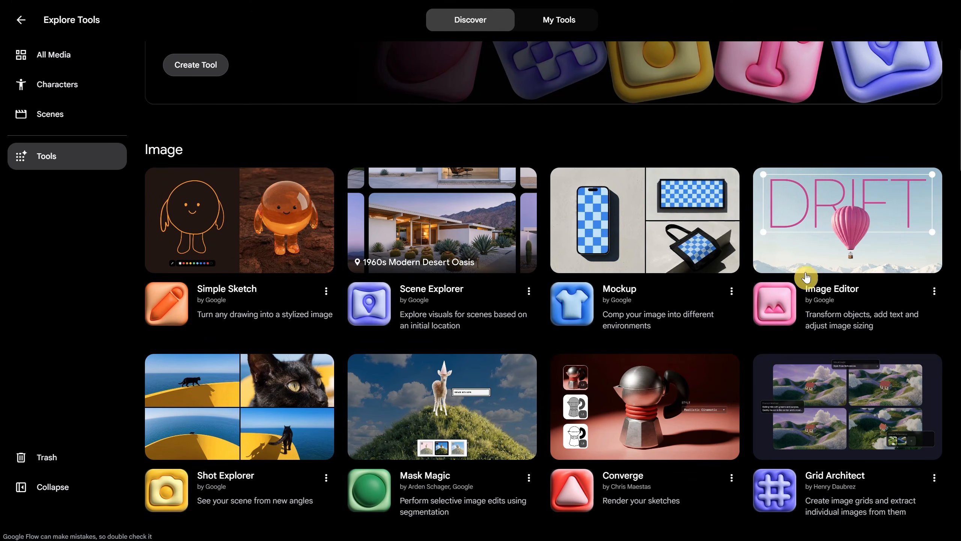
scroll(407, 217, "down", 9)
scroll(620, 265, "down", 14)
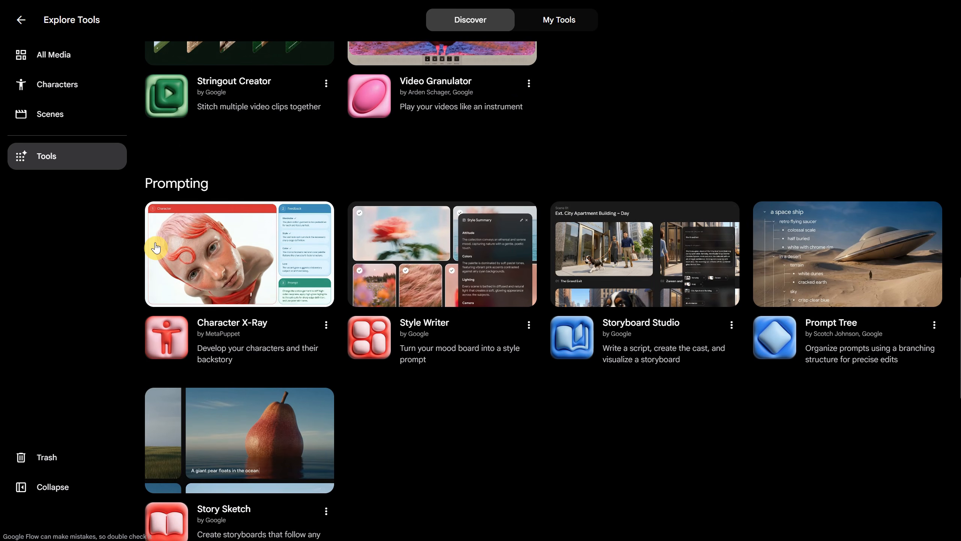
scroll(385, 260, "down", 15)
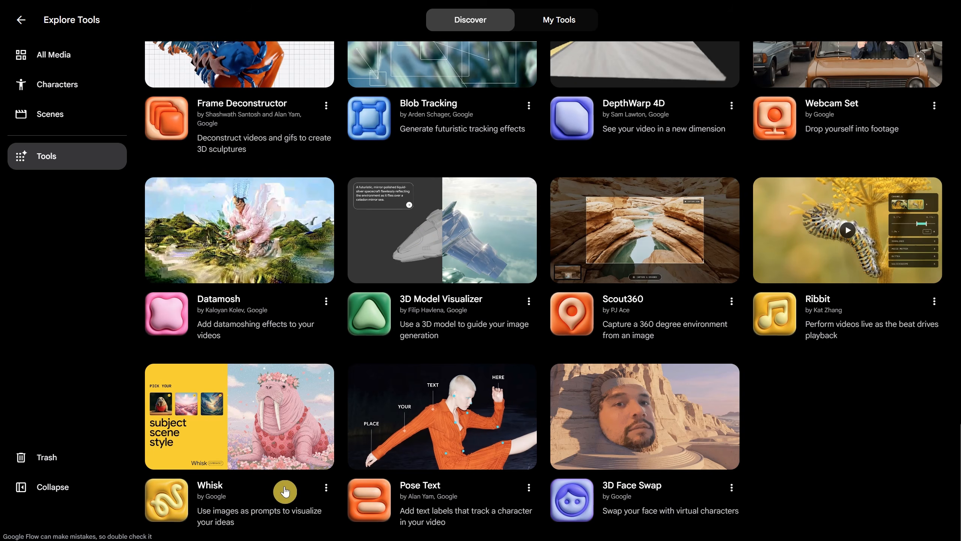
scroll(283, 313, "up", 20)
scroll(290, 307, "up", 14)
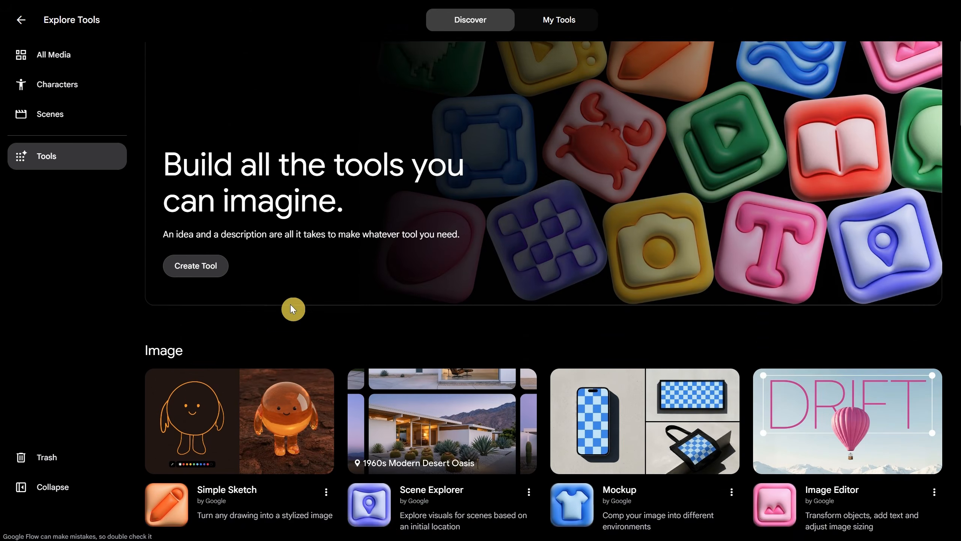
scroll(316, 249, "down", 5)
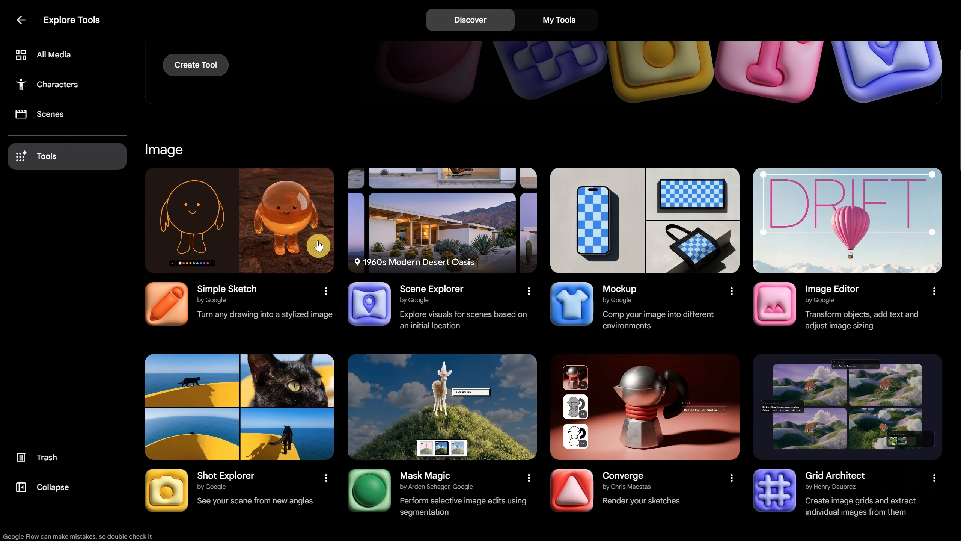
left_click(245, 253)
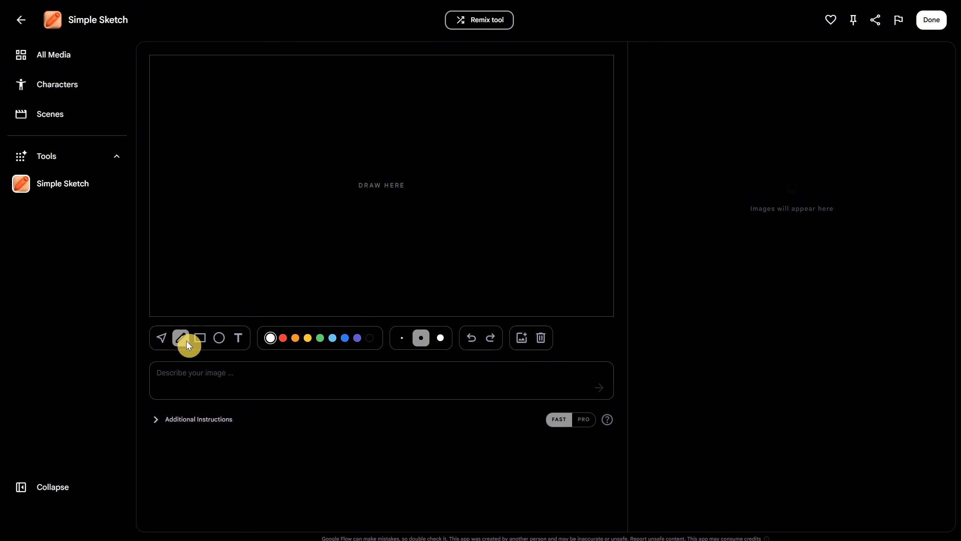
mouse_move(327, 167)
left_mouse_down()
mouse_move(433, 193)
mouse_move(386, 184)
left_mouse_up()
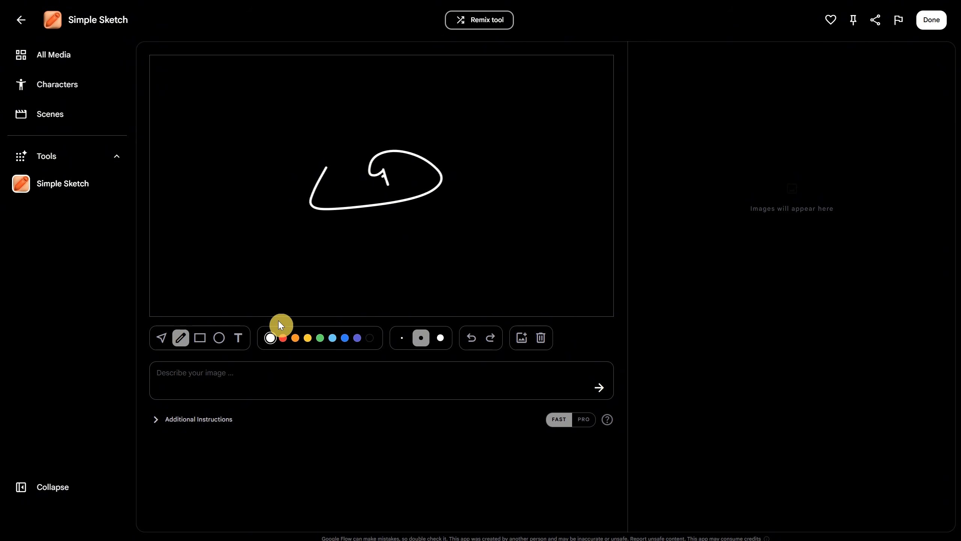
left_click(283, 337)
mouse_move(372, 250)
left_mouse_down()
mouse_move(363, 229)
mouse_move(371, 221)
mouse_move(250, 231)
left_mouse_up()
left_click(163, 341)
mouse_move(364, 195)
left_mouse_down()
mouse_move(343, 204)
mouse_move(323, 198)
left_mouse_up()
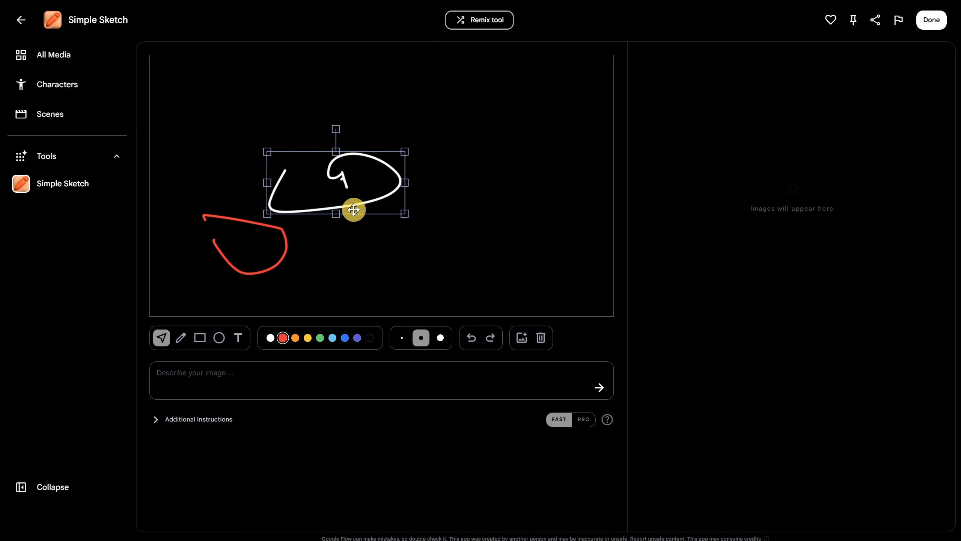
left_click(541, 341)
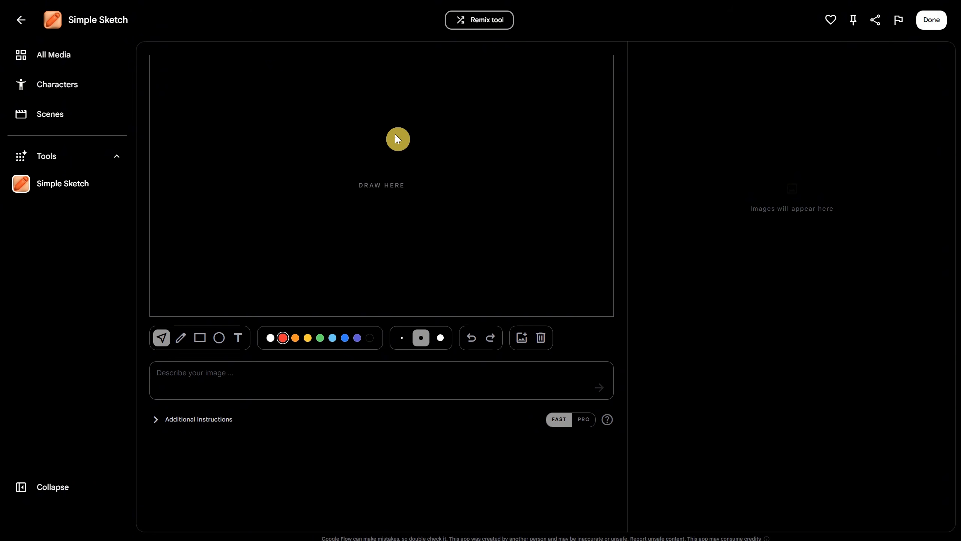
Draw a white freehand monster with a beak, spiky crest, back spikes, long tail, leg and filled eye across the empty canvas.
left_click(181, 338)
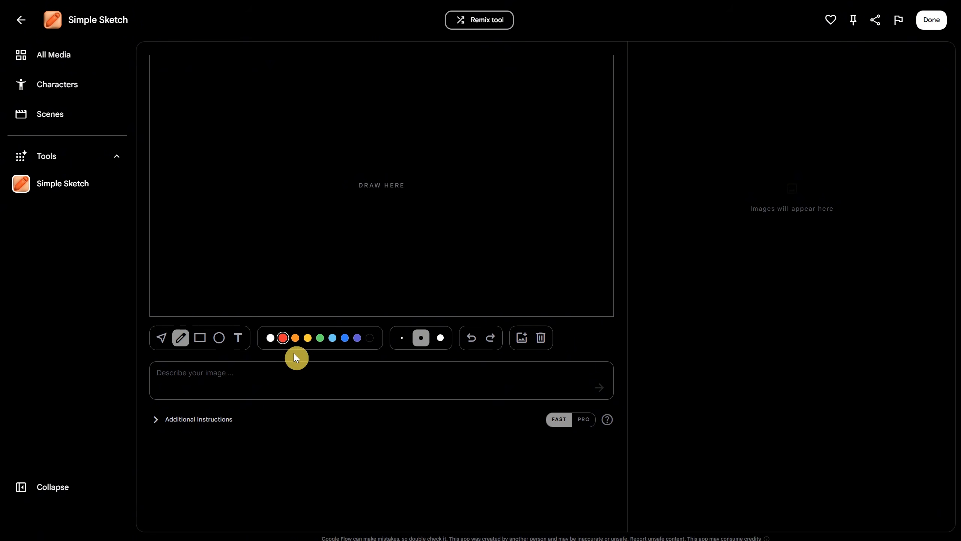
left_click(270, 337)
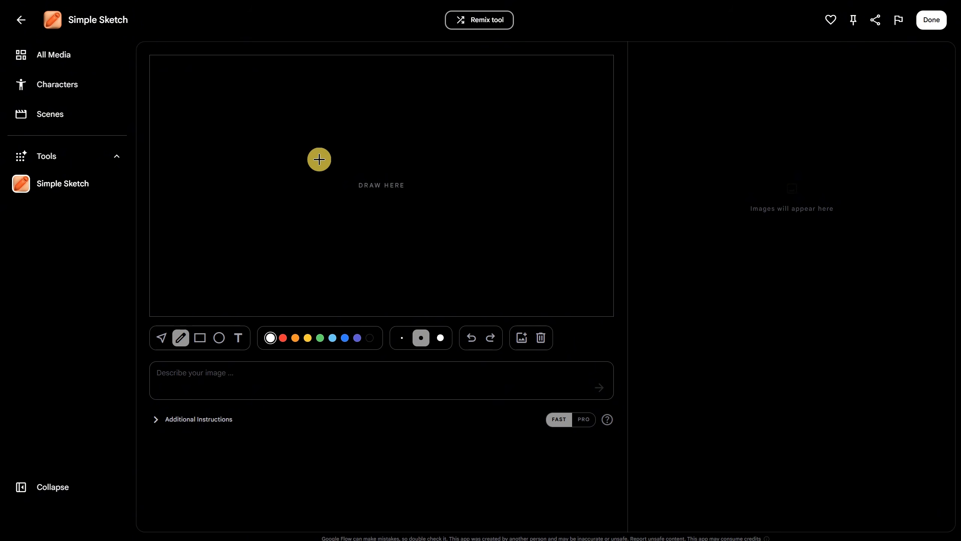
left_click_drag(290, 125, 253, 131)
left_click_drag(247, 130, 249, 149)
left_click_drag(254, 122, 302, 112)
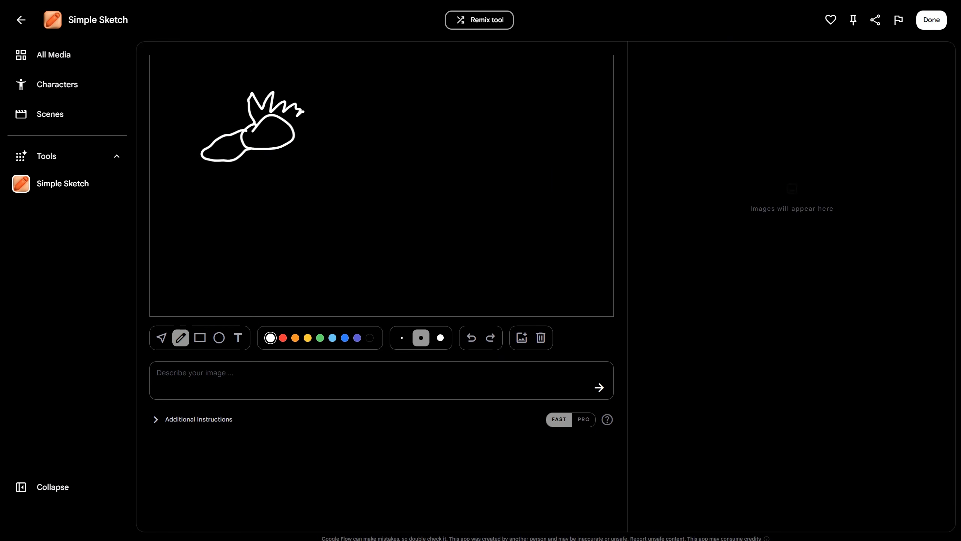
left_click_drag(296, 204, 464, 201)
mouse_move(291, 200)
left_mouse_down()
mouse_move(422, 241)
mouse_move(543, 116)
left_mouse_up()
left_click_drag(343, 220, 419, 279)
left_click_drag(263, 133, 268, 130)
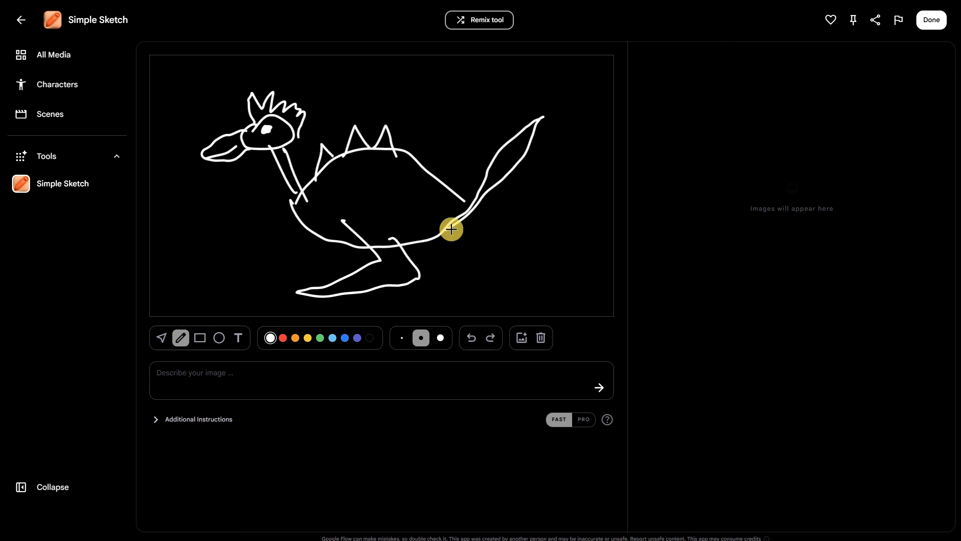
Generate two images from the prompt "a green monster in the jungle, realistic image, cinematic, a combination of dinosaur and monster creature, but kind of cute, real photo".
left_click(289, 374)
type("a green monster in the jungle, re")
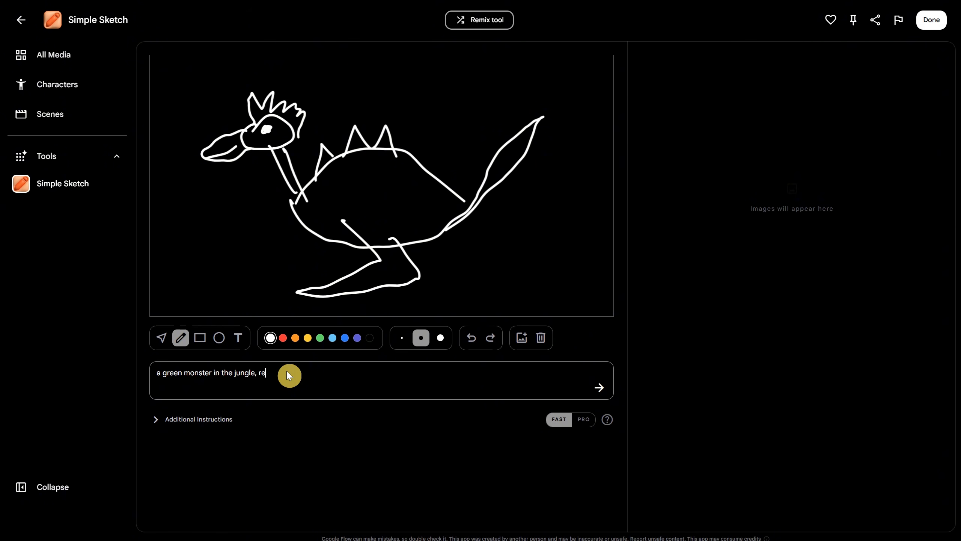
type("alistic image, cinematic, a combination of")
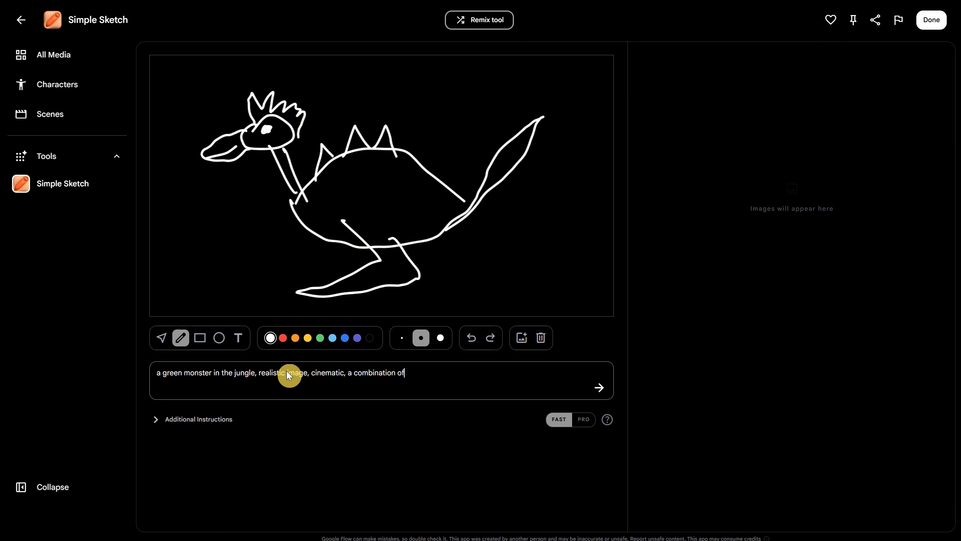
type(" dinosaur and monster creature, but kind of")
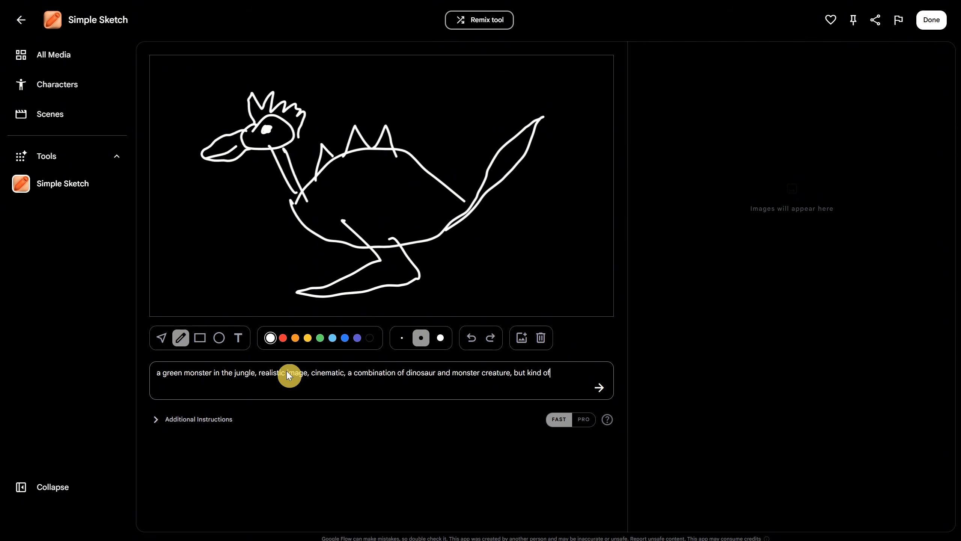
type(" cute, real photo")
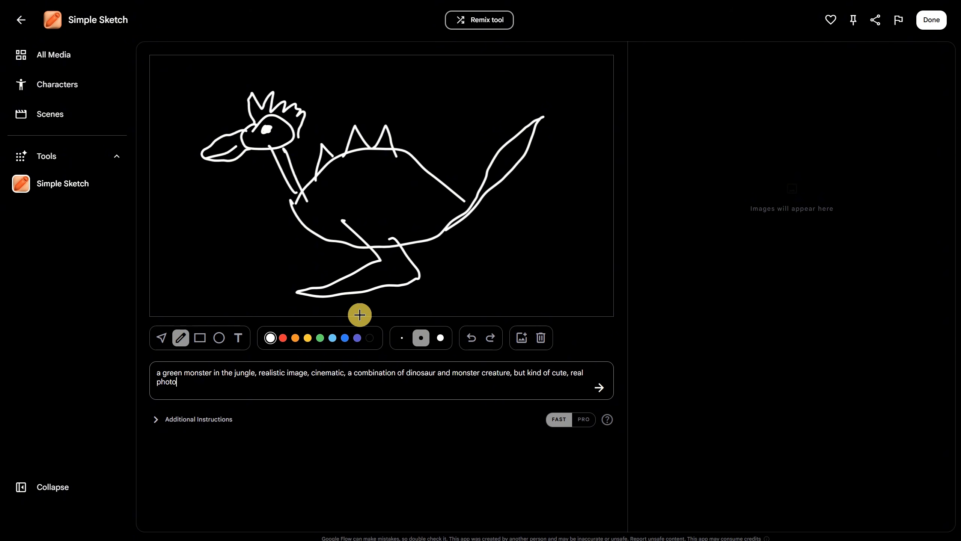
left_click(600, 390)
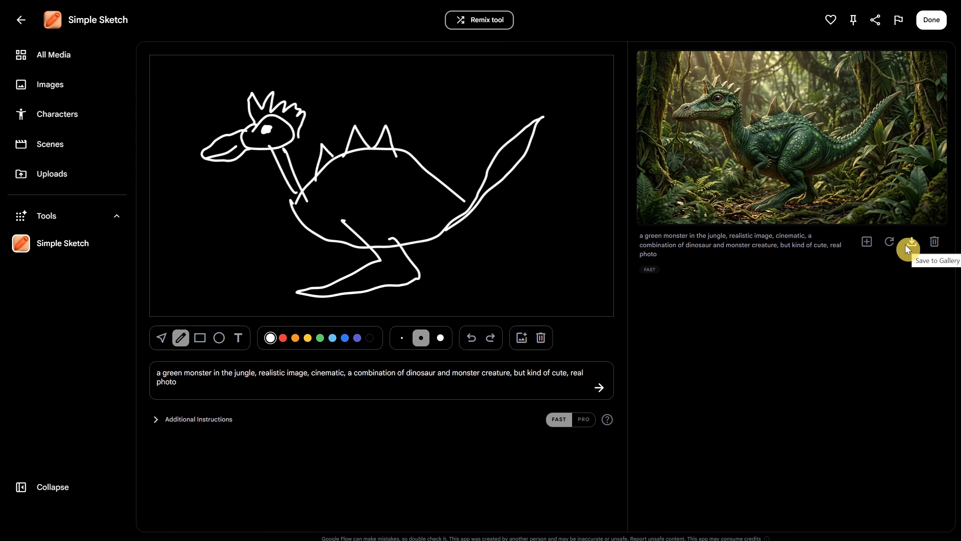
left_click(882, 242)
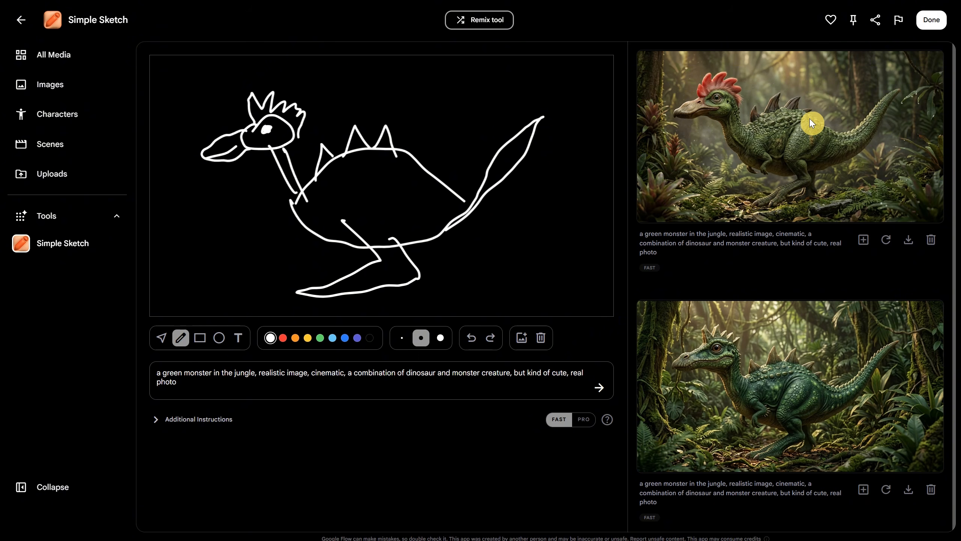
Replace the sketch with the generated image of the red-crested monster, enlarged to fill the whole canvas.
left_click(540, 337)
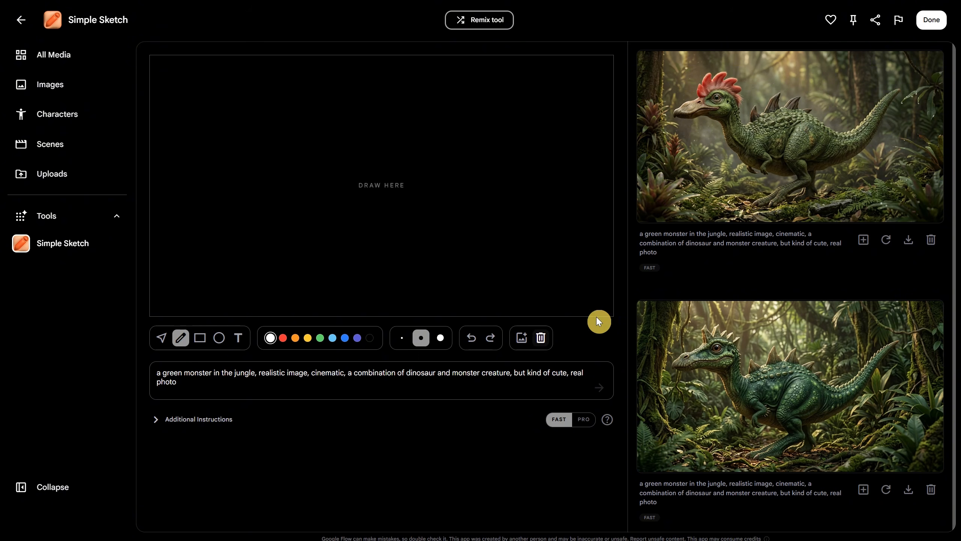
left_click(864, 240)
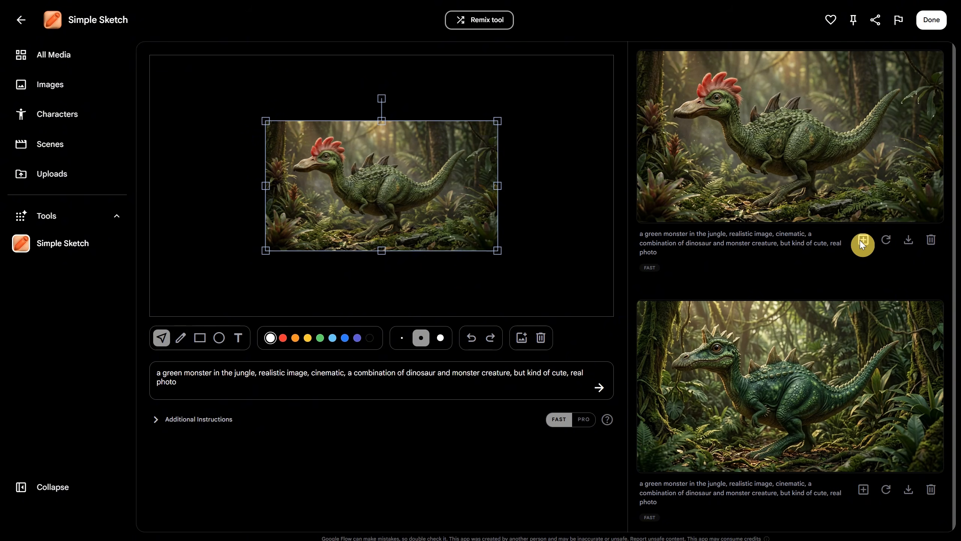
left_click_drag(498, 250, 607, 328)
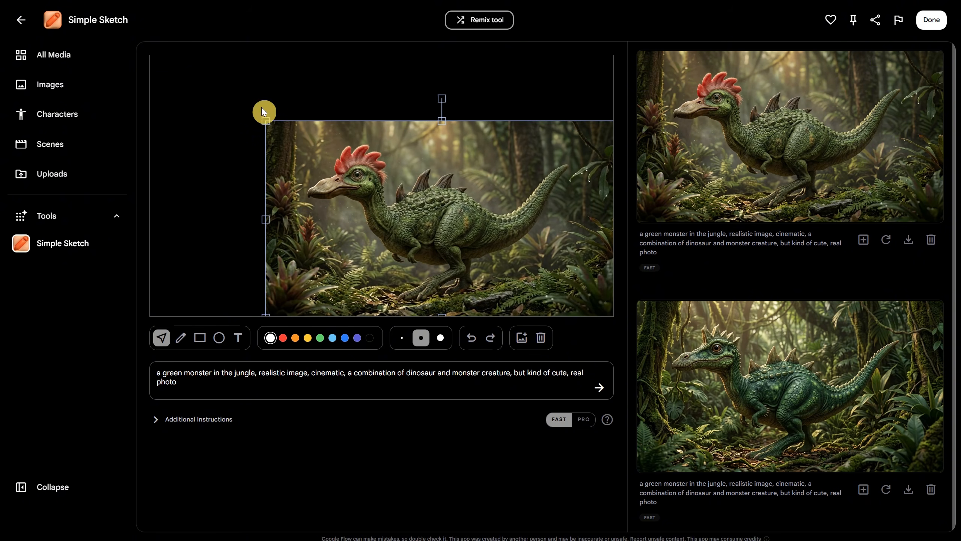
left_click_drag(265, 119, 150, 58)
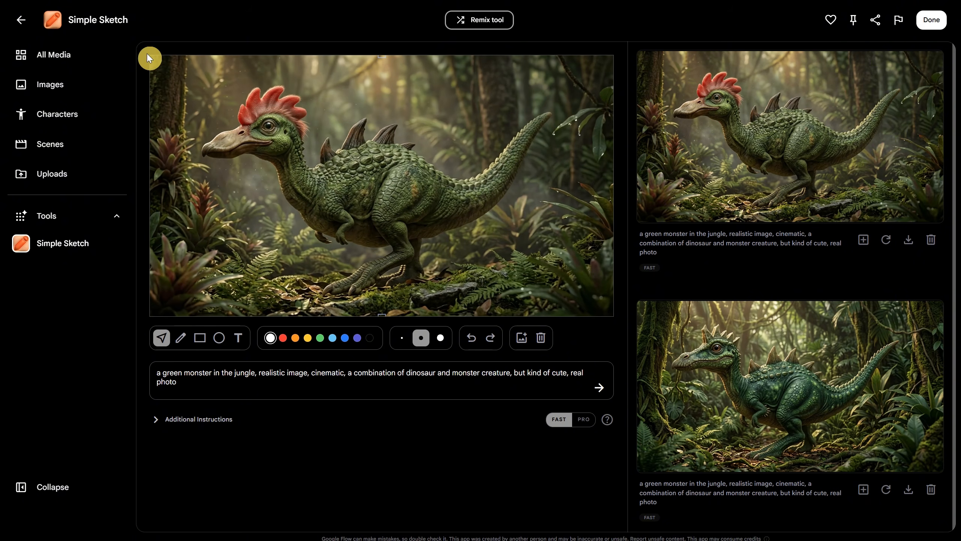
Paint eight small red dots with the pencil along the creature's body, from the shoulder to the base of the tail.
left_click(283, 337)
left_click(180, 337)
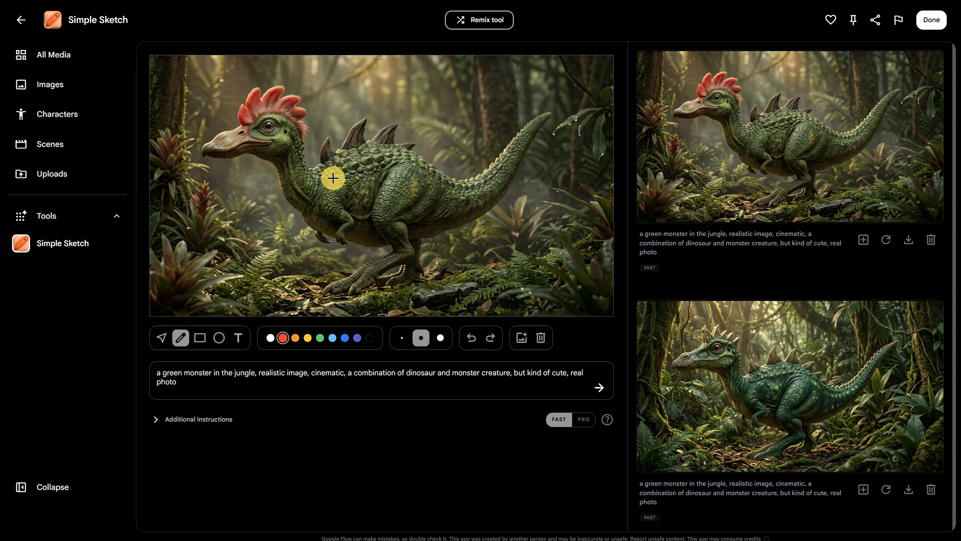
left_click_drag(332, 178, 341, 184)
left_click(359, 164)
left_click(364, 185)
left_click(386, 158)
left_click(402, 195)
left_click(431, 188)
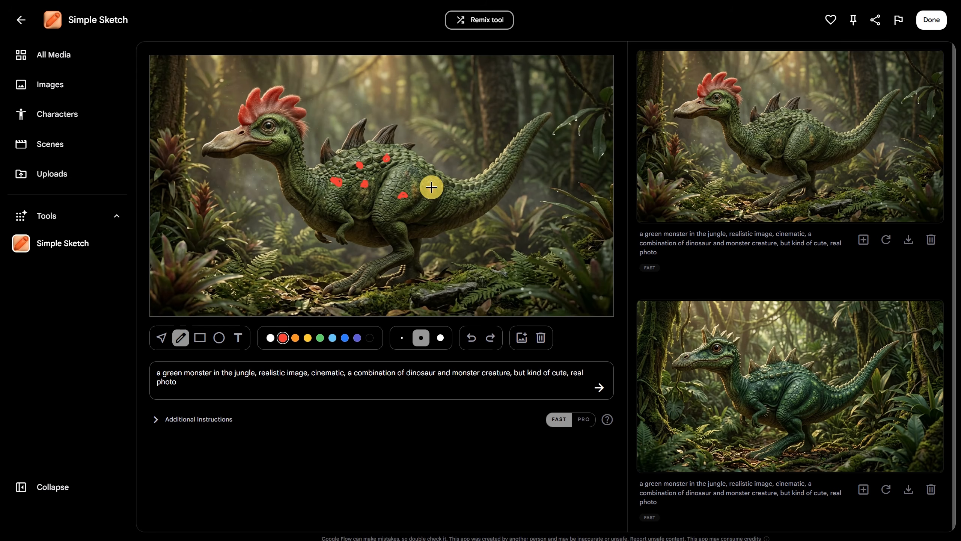
left_click(441, 204)
left_click(471, 200)
Append ", the creature has red dots" to the image prompt and generate a new image from the marked-up canvas.
left_click(204, 383)
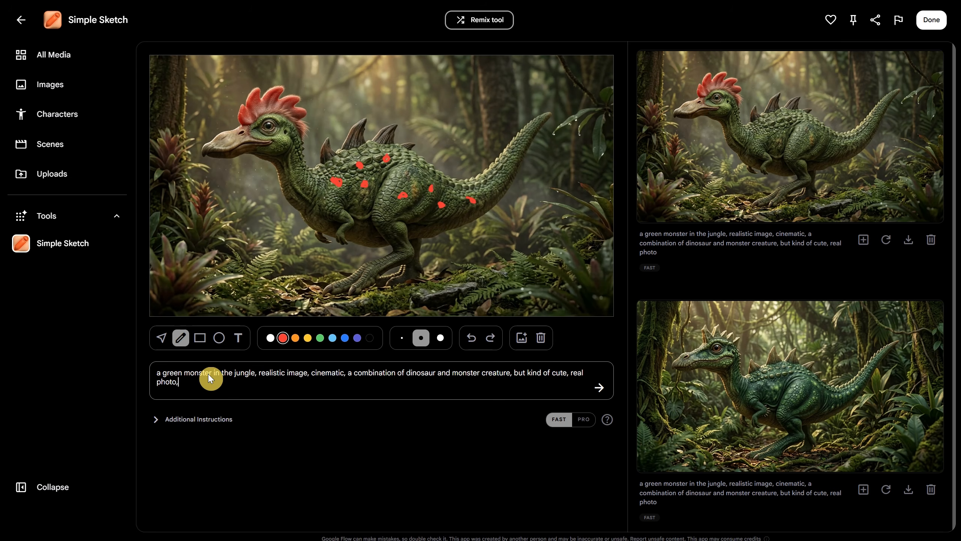
type(", the creature has red dots")
left_click(599, 388)
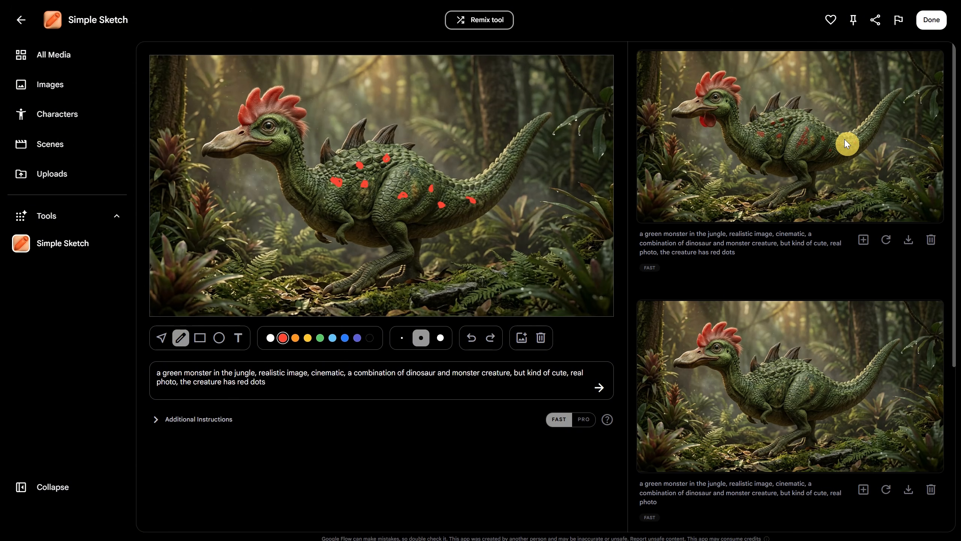
Return to the tools gallery and open the Mockup tool from the Image section.
left_click(54, 217)
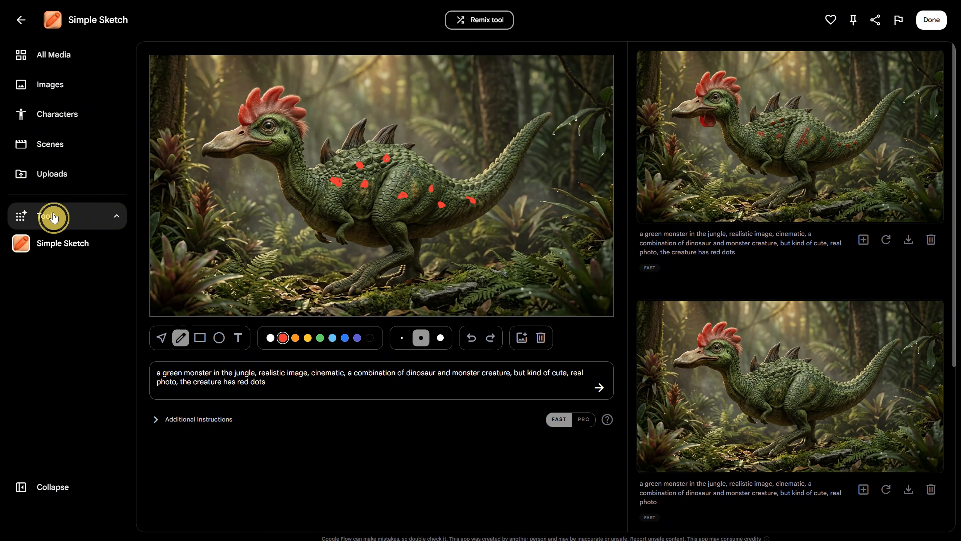
scroll(424, 172, "down", 5)
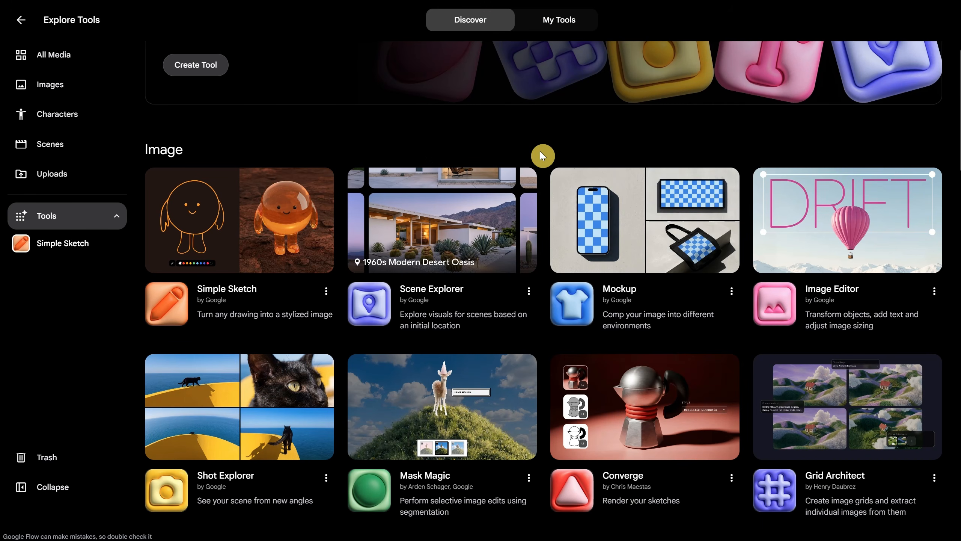
scroll(539, 151, "up", 2)
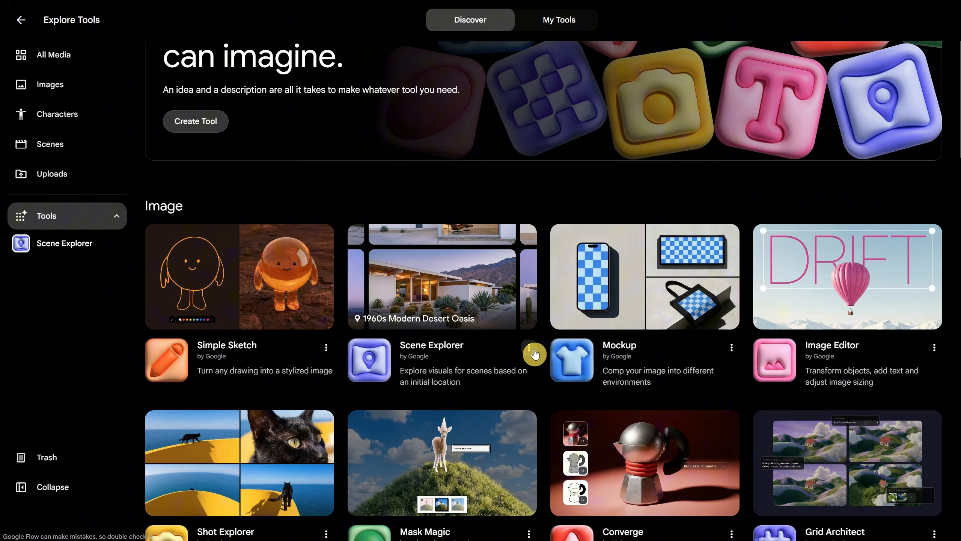
left_click(647, 296)
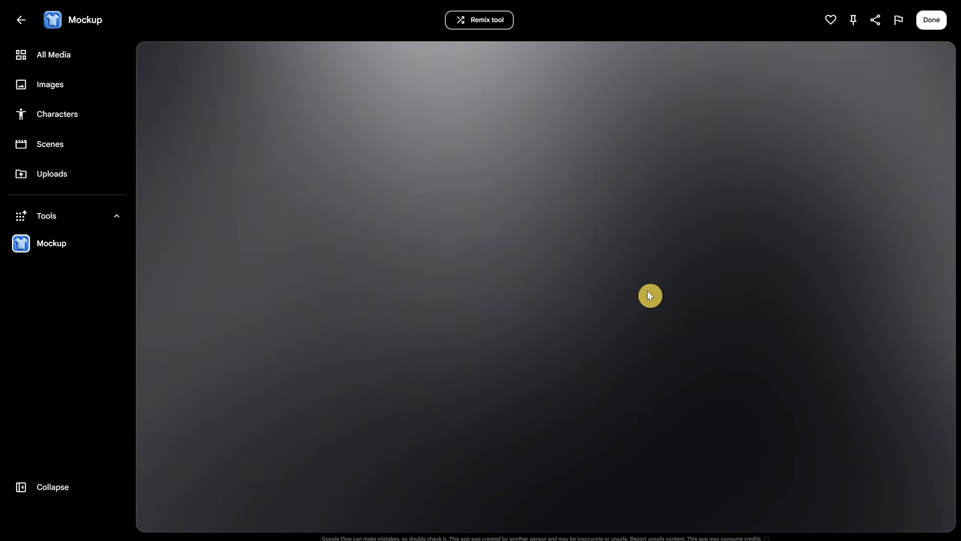
Upload the AI2PLAY Logo.jpg file and import it as the source image for the mockups.
left_click(234, 166)
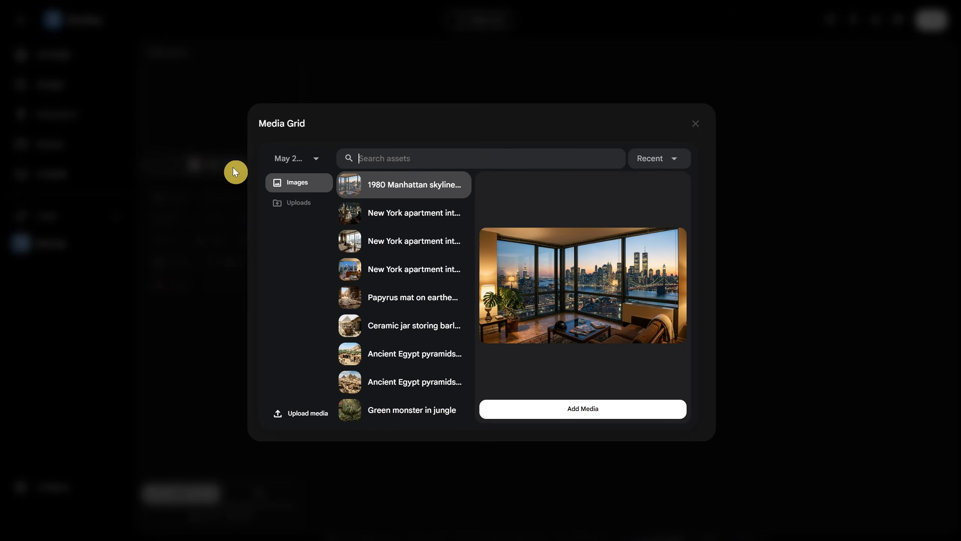
left_click(294, 415)
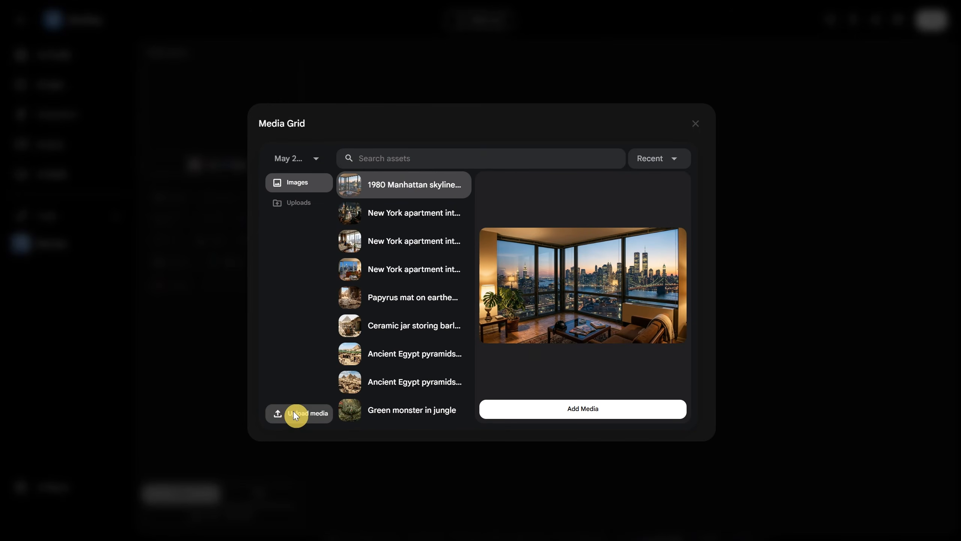
double_click(63, 79)
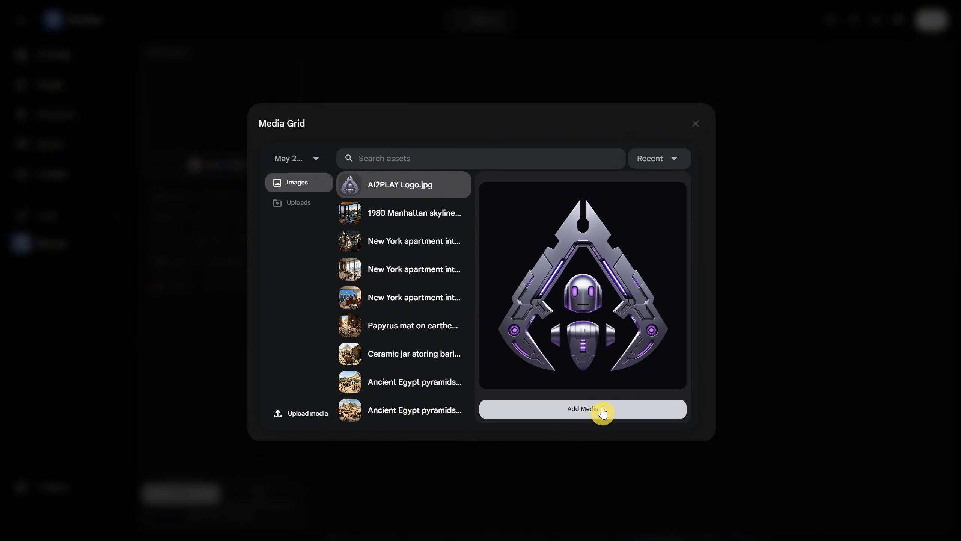
left_click(602, 410)
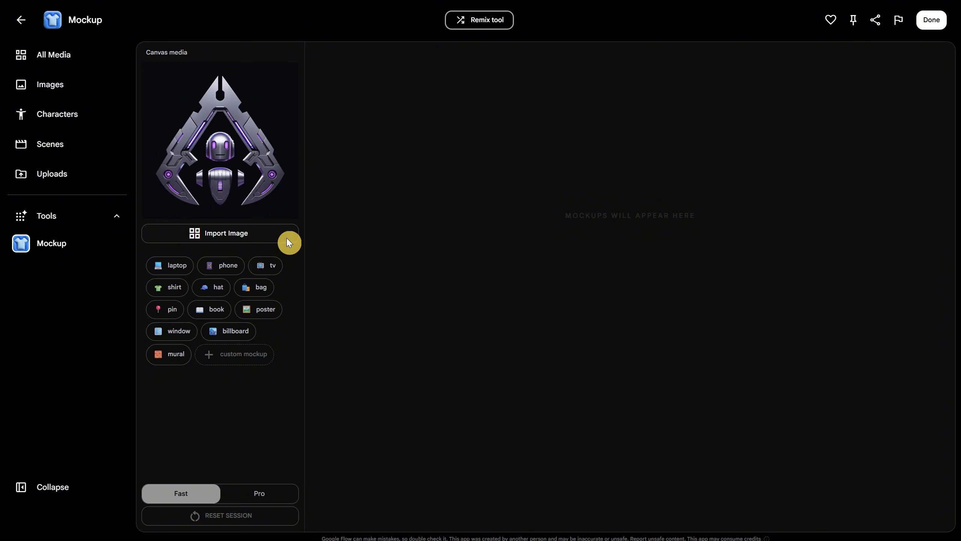
Generate bag, poster, book and mural mockups of the logo and review the resulting images.
left_click(260, 292)
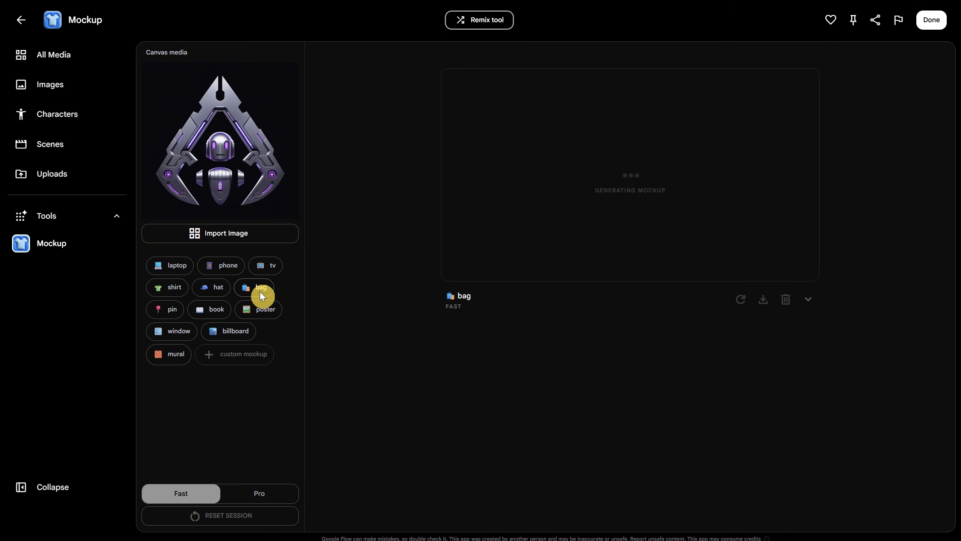
left_click(263, 310)
left_click(213, 312)
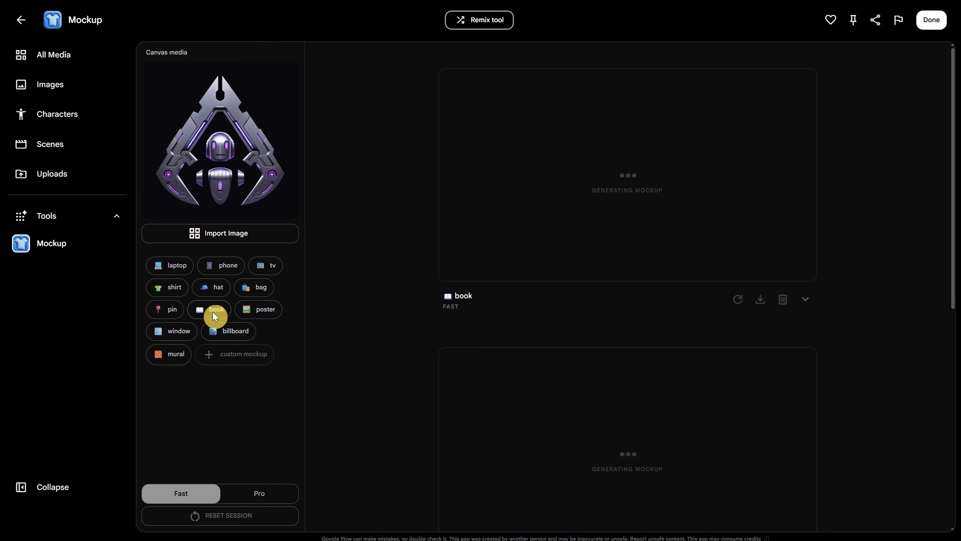
left_click(179, 358)
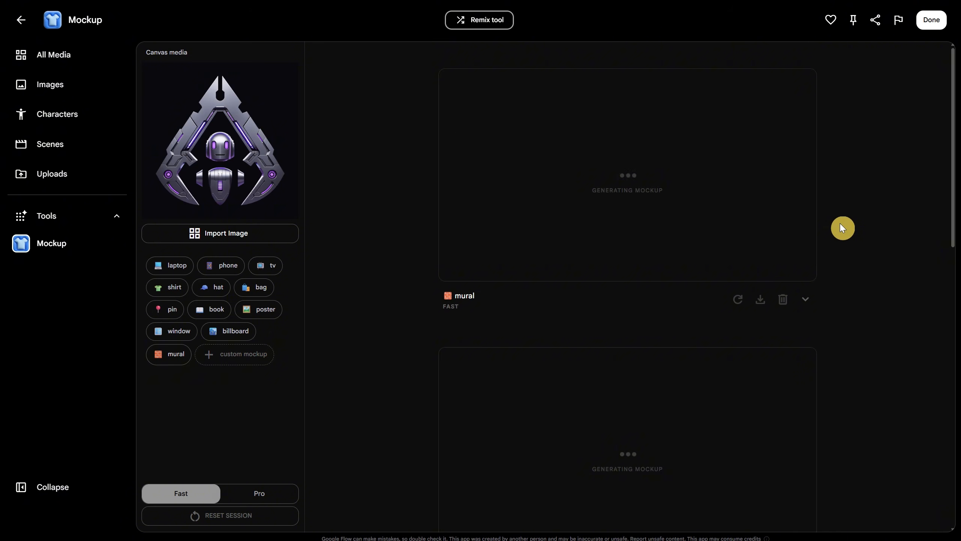
scroll(840, 227, "down", 10)
scroll(471, 416, "up", 10)
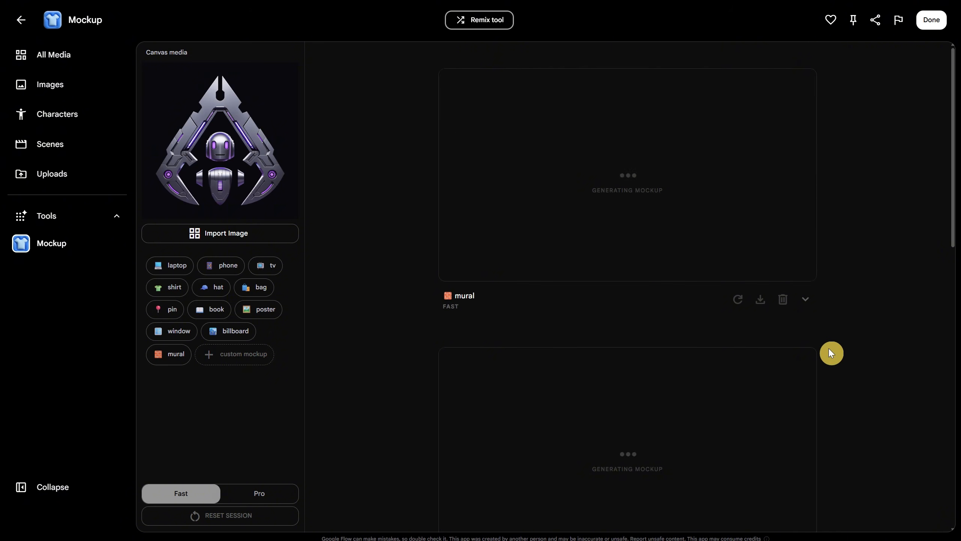
scroll(832, 352, "down", 10)
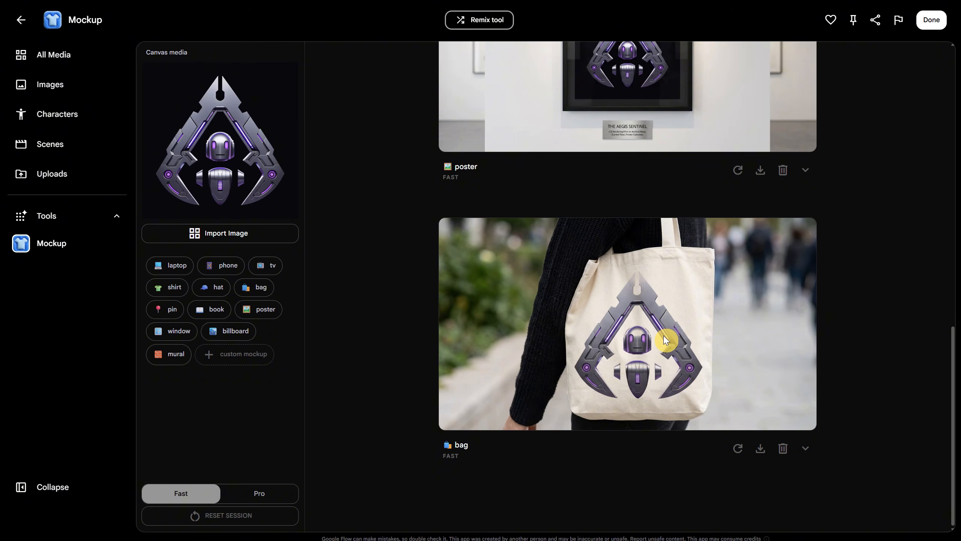
scroll(808, 232, "up", 5)
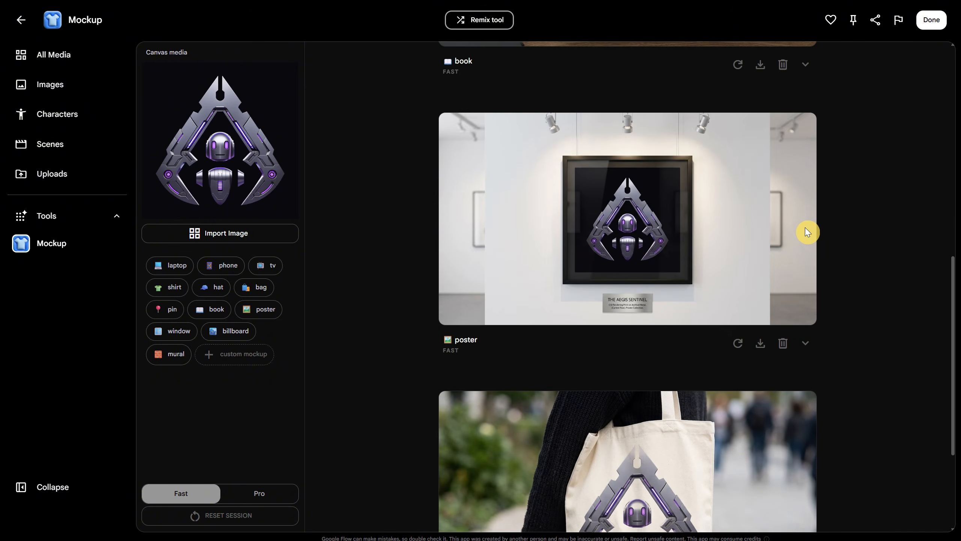
scroll(716, 289, "up", 10)
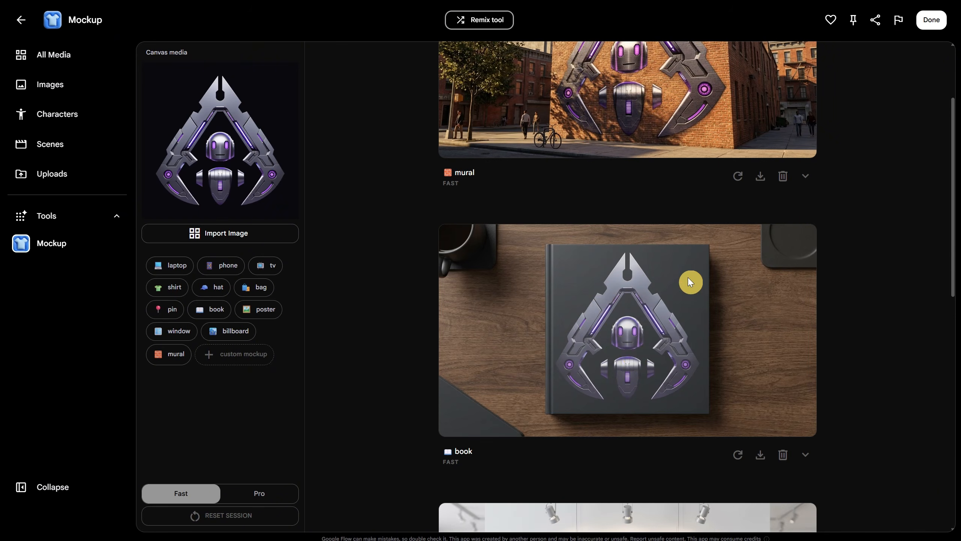
scroll(695, 322, "up", 3)
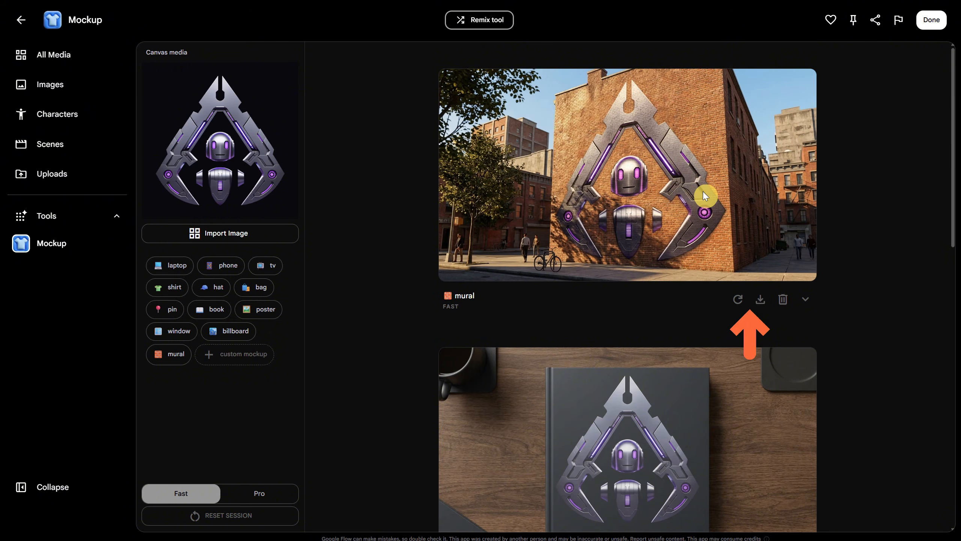
Generate a custom mockup described as "the logo is on a big white truck, in the crhistmas, snow".
left_click(226, 362)
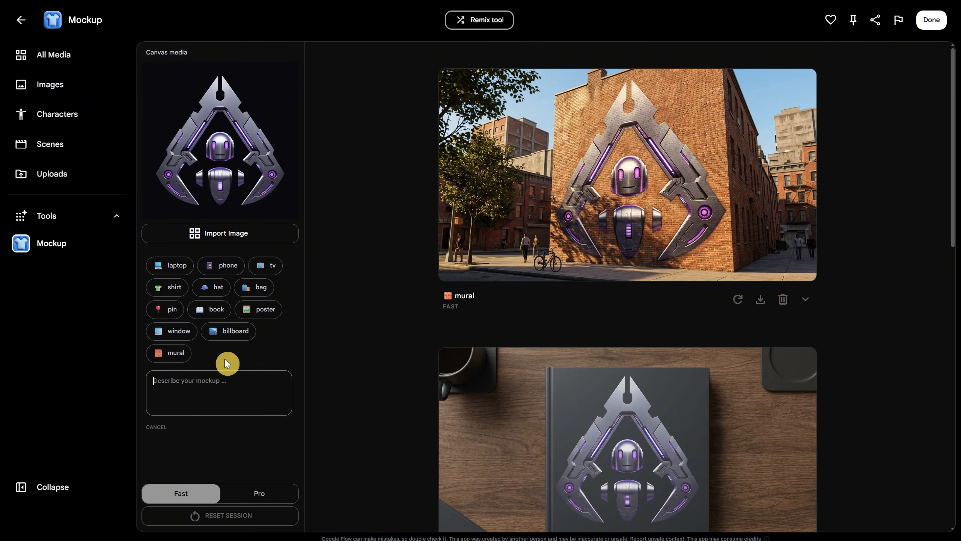
type("the logo is on a big white truck, in the crhistmas, snow")
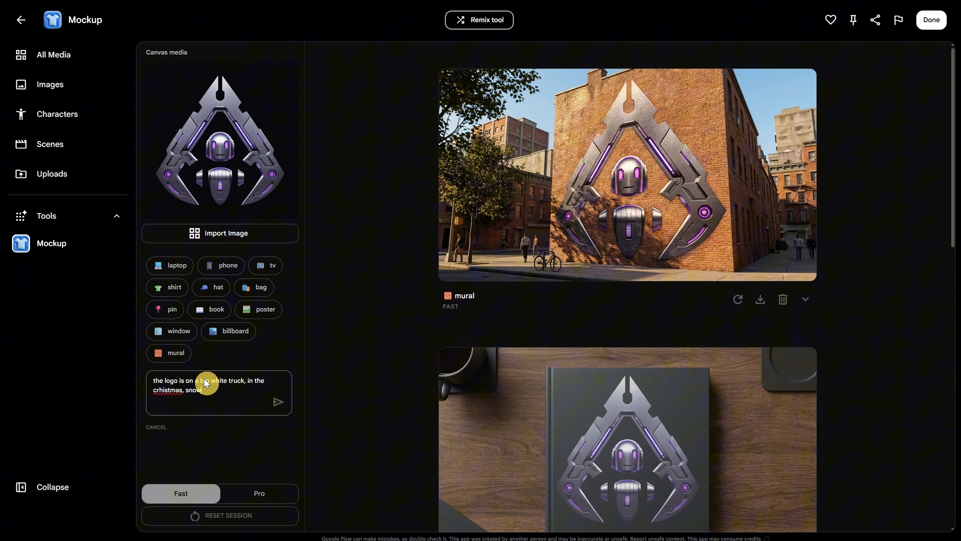
left_click(278, 403)
Generate shirt and pin mockups of the logo, and review them together with the truck mockup.
left_click(167, 288)
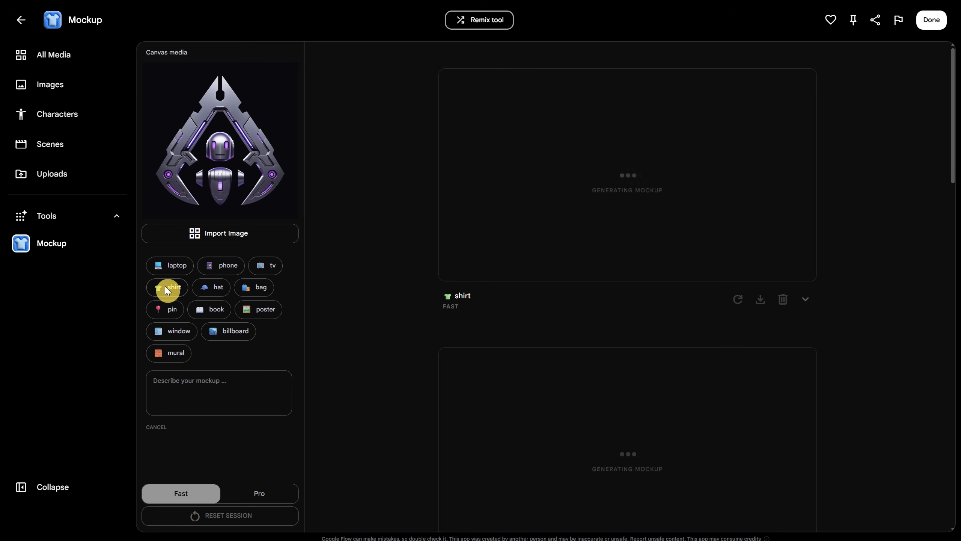
left_click(171, 310)
scroll(490, 348, "down", 8)
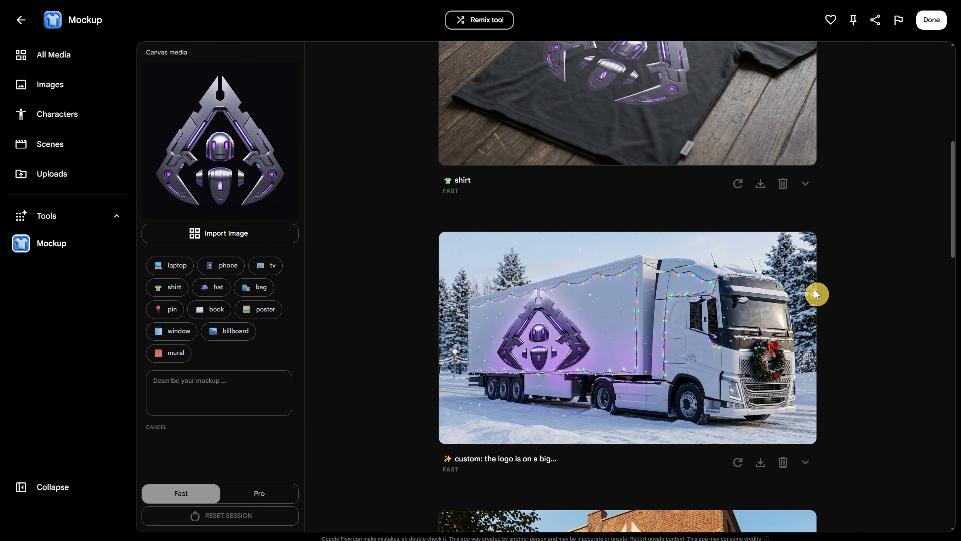
scroll(815, 294, "up", 7)
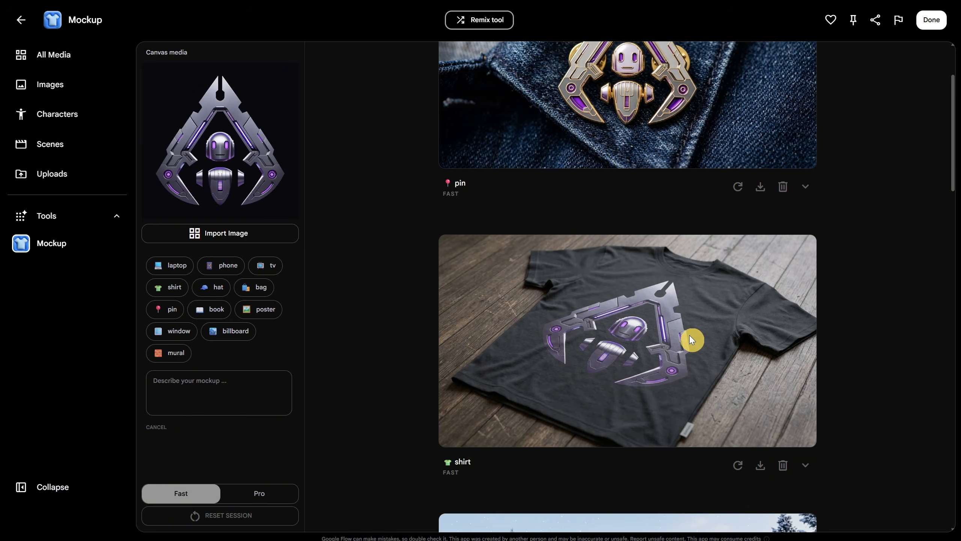
scroll(689, 335, "up", 3)
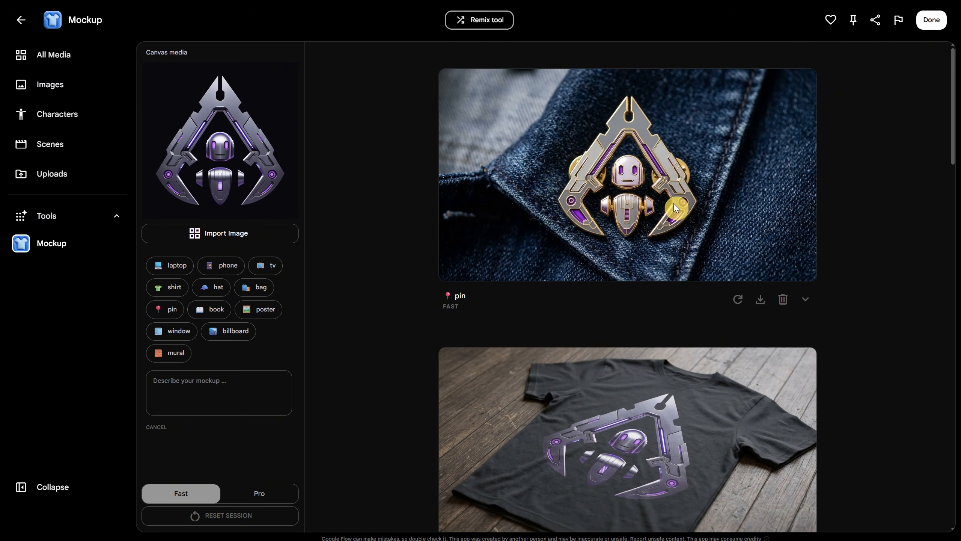
Return to the tools gallery and open the Image Editor tool from the Image section.
left_click(53, 217)
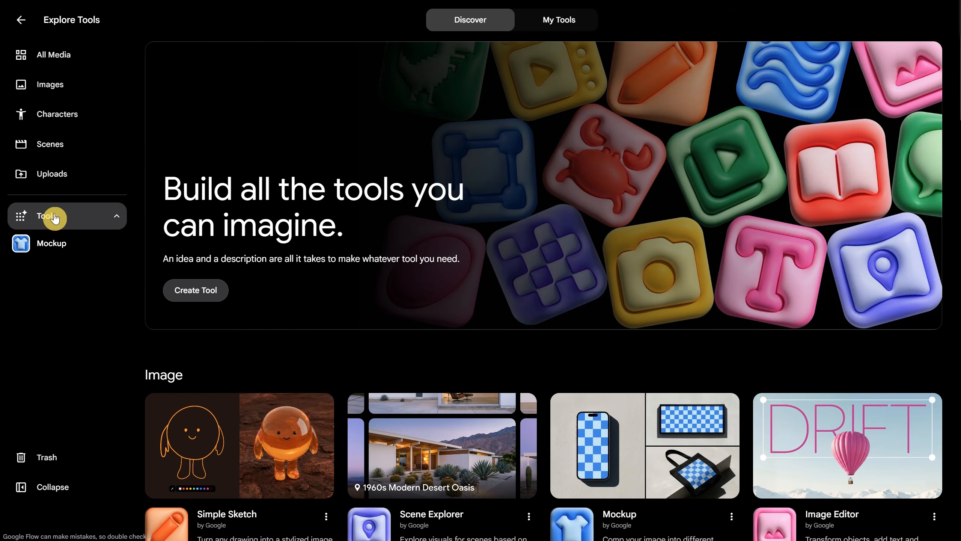
scroll(625, 162, "down", 4)
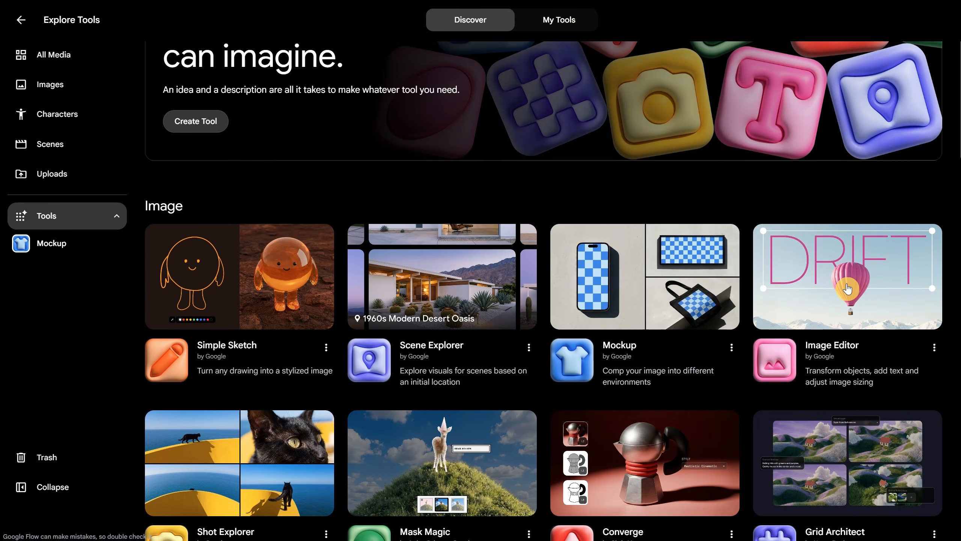
left_click(842, 343)
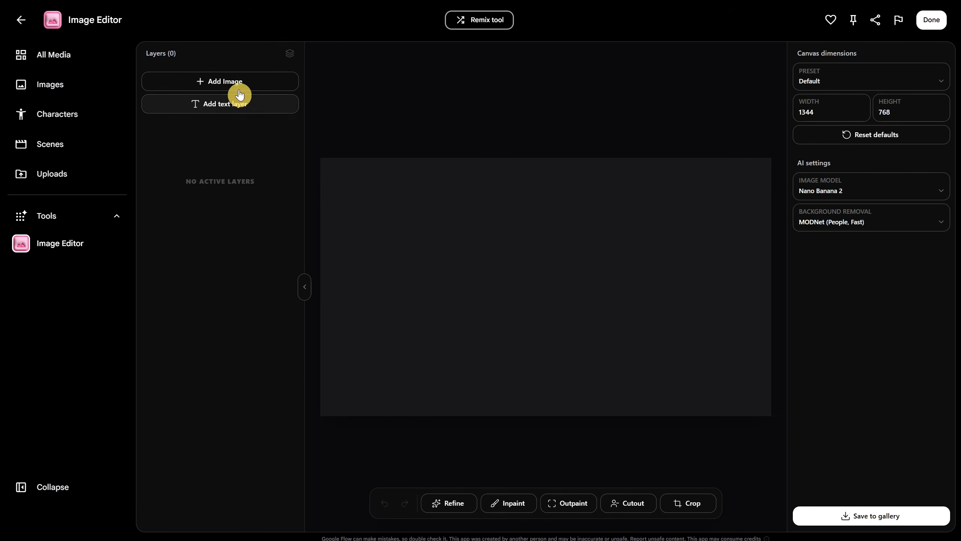
Add the gallery image "Green monster in jungle" showing the red-dotted creature as a layer on the canvas.
left_click(237, 88)
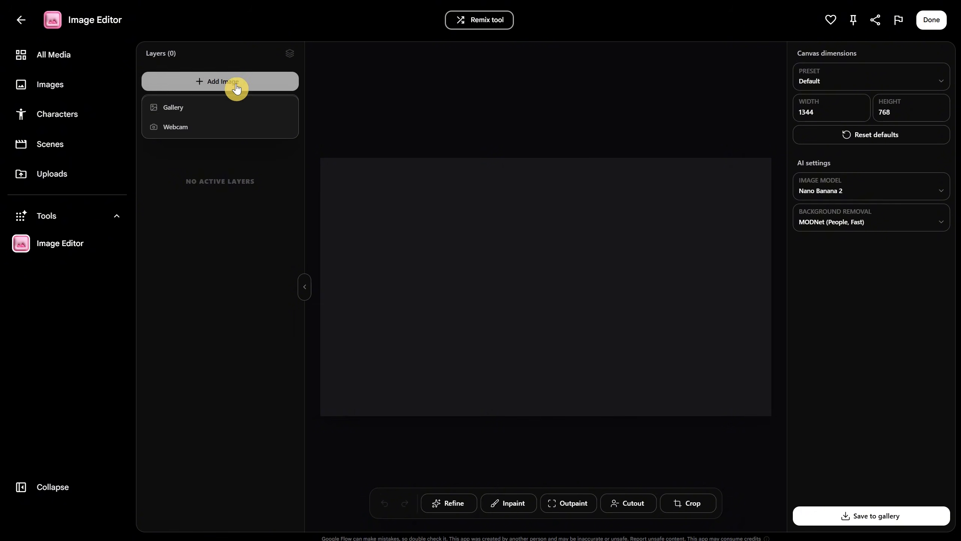
left_click(211, 108)
left_click(407, 306)
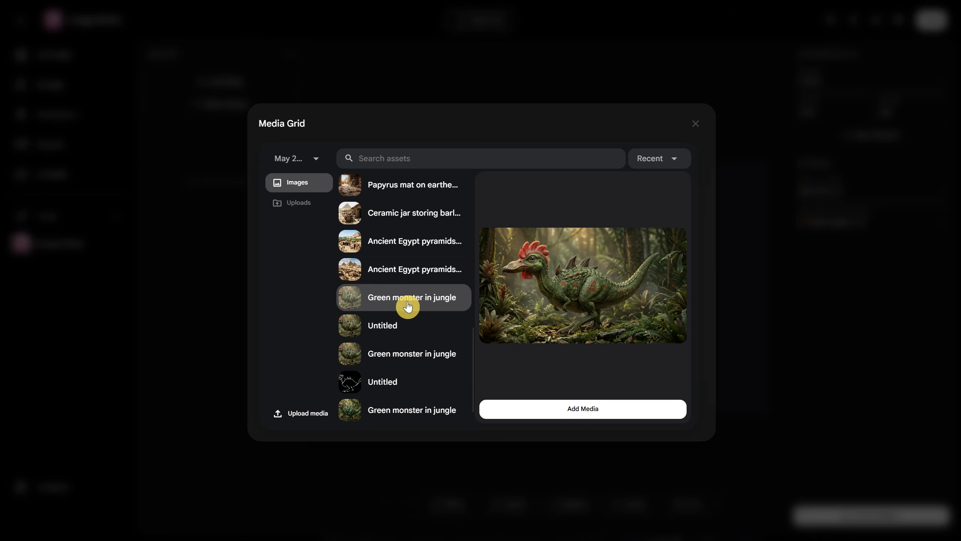
left_click(562, 411)
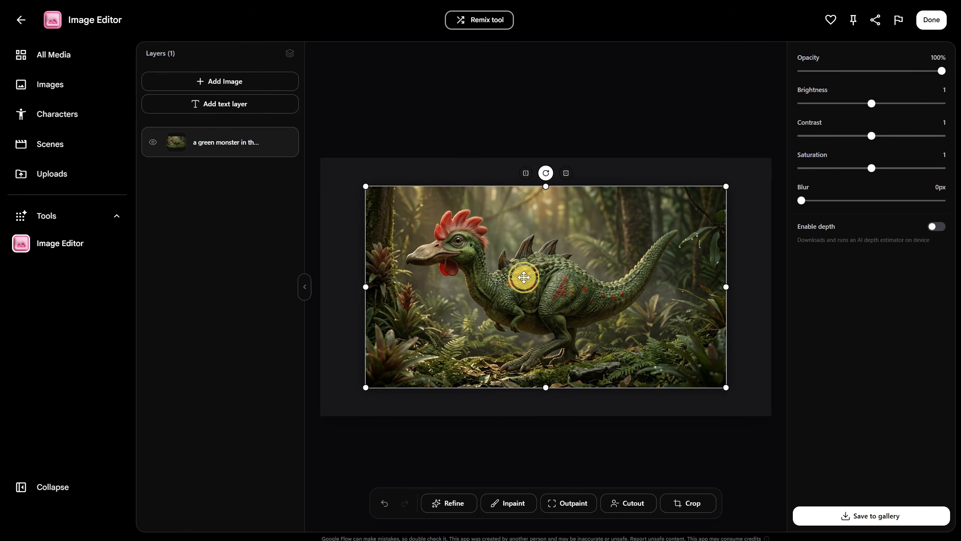
Shrink the monster image slightly and place it against the lower-right corner of the canvas.
left_click_drag(520, 280, 501, 283)
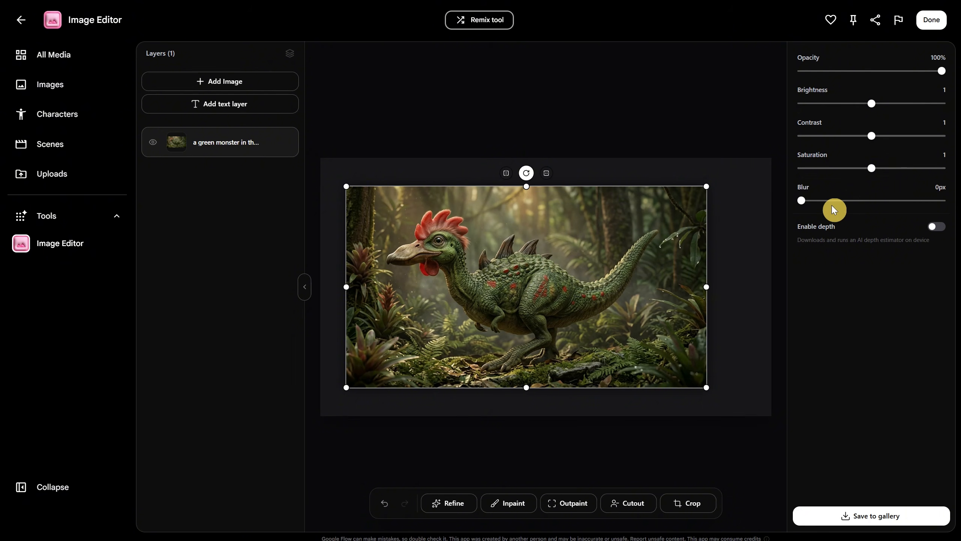
left_click_drag(800, 200, 740, 200)
left_click_drag(497, 269, 556, 289)
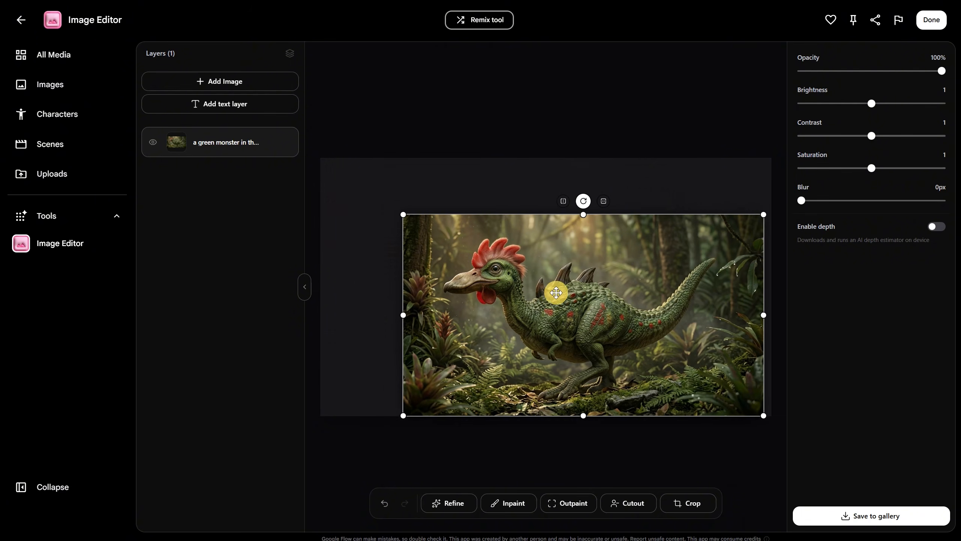
left_click_drag(401, 212, 438, 229)
Upload woman.jpg, add it as a second layer, and enlarge it in the lower-right corner of the canvas.
left_click(235, 90)
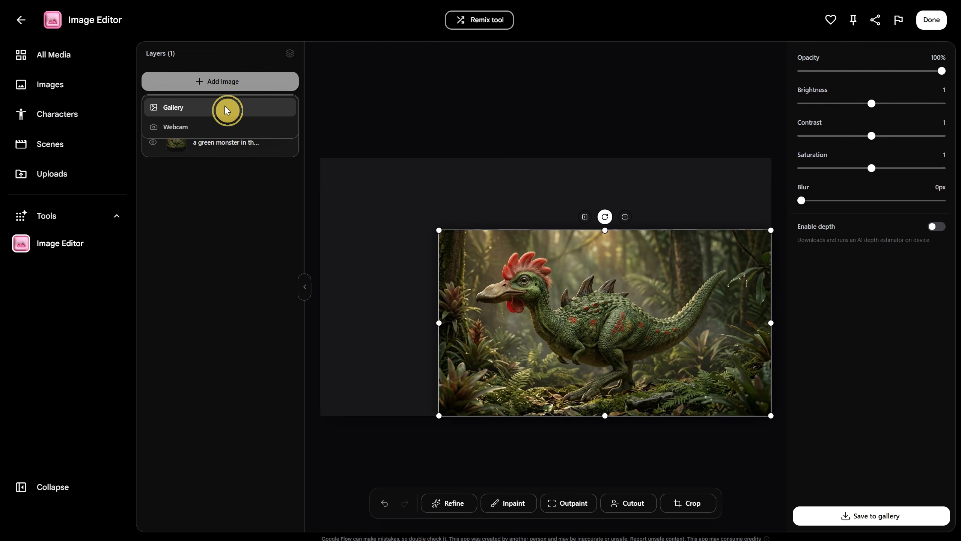
left_click(225, 107)
scroll(435, 265, "down", 10)
scroll(416, 261, "up", 5)
scroll(413, 257, "up", 5)
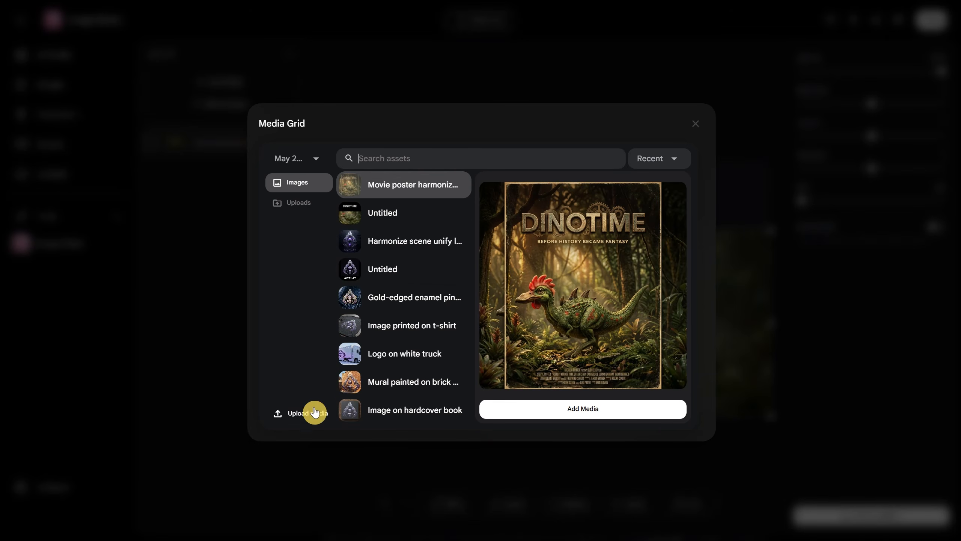
left_click(316, 416)
double_click(400, 84)
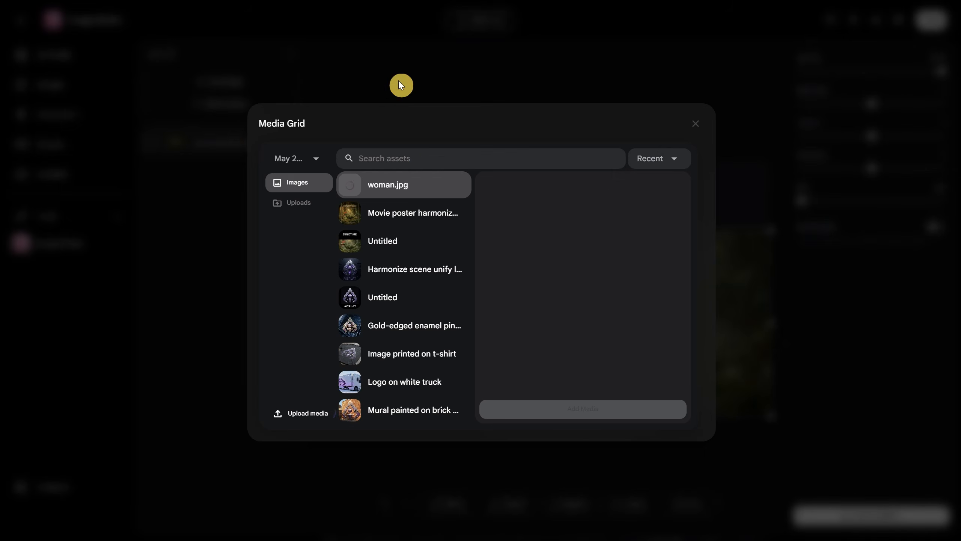
left_click(606, 416)
left_click_drag(577, 303, 719, 330)
left_click_drag(616, 211, 545, 173)
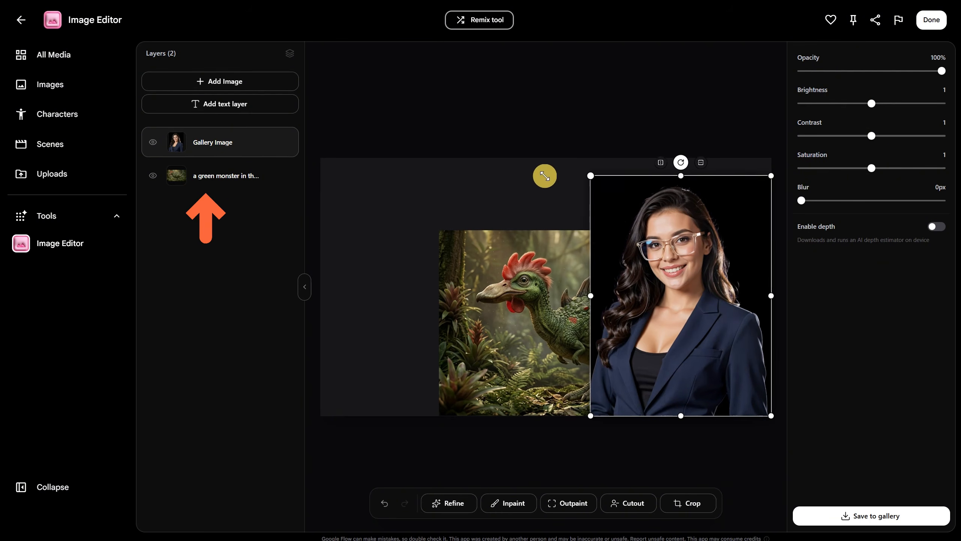
Flip the monster image horizontally and move it to the canvas's lower-left area so the creature faces the woman.
left_click_drag(536, 276, 427, 240)
left_click(476, 182)
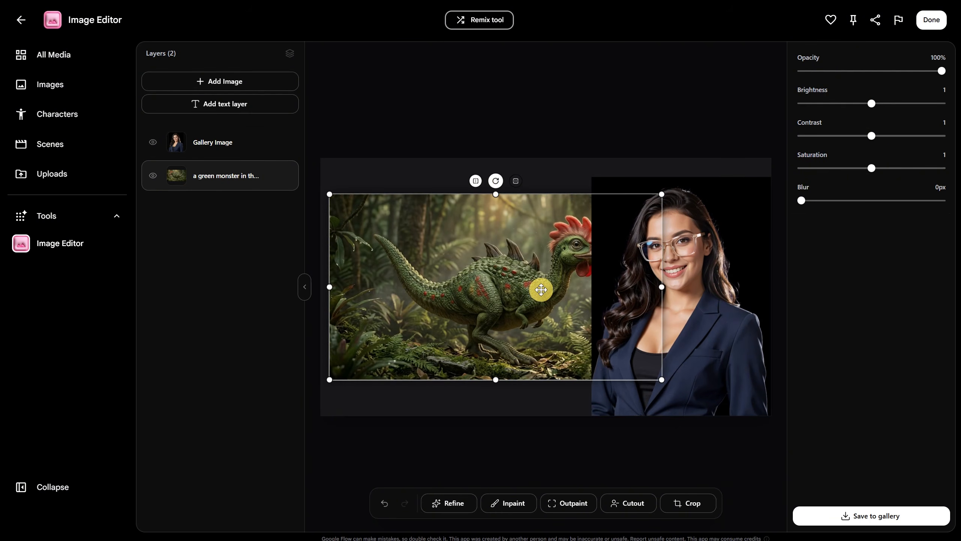
left_click_drag(541, 286, 493, 309)
left_click(625, 441)
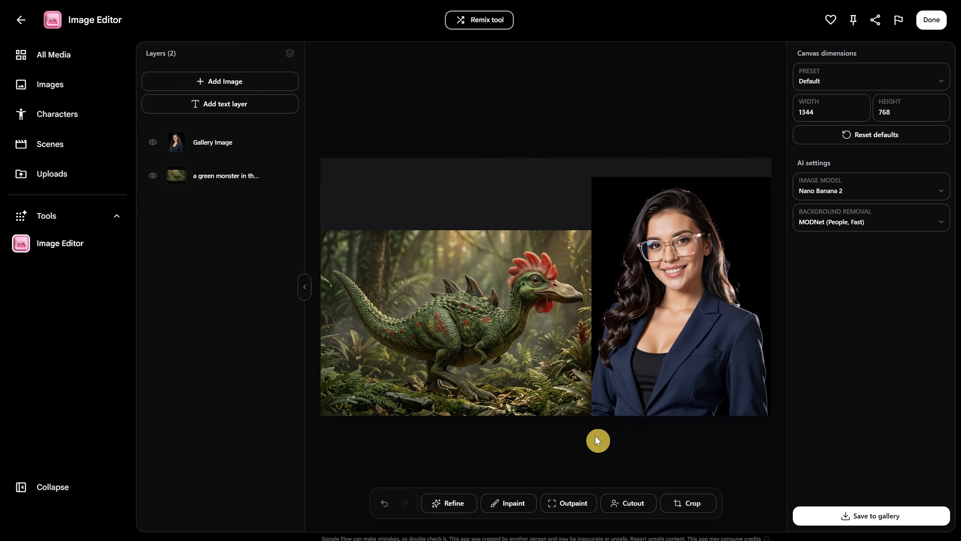
Refine the composition, appending to the default prompt "the creature is lookin at the woman, replace the woman clothes with a green outfit like an explorer outfit".
left_click(453, 506)
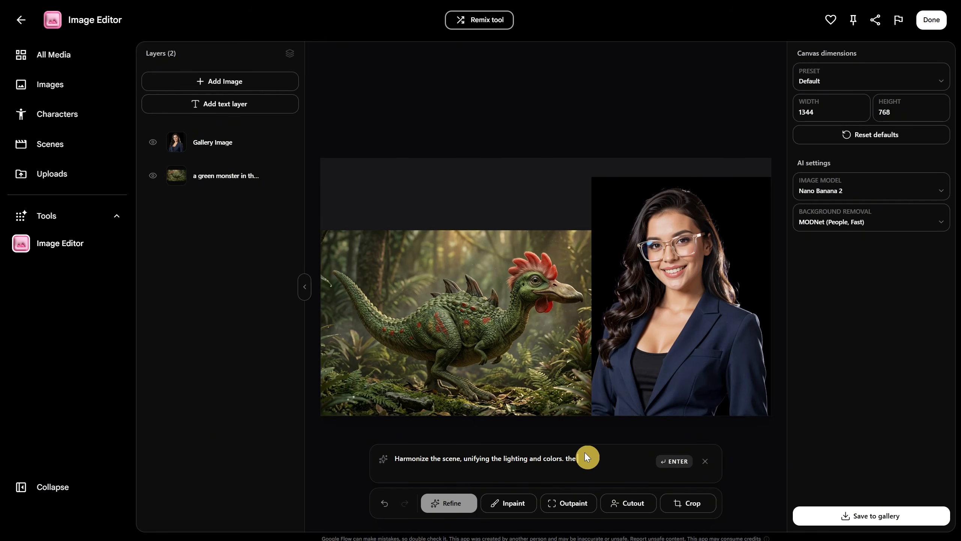
type("the creature is lookin at the woman, replace the woman clothes with a green outfit like an explorer outfit")
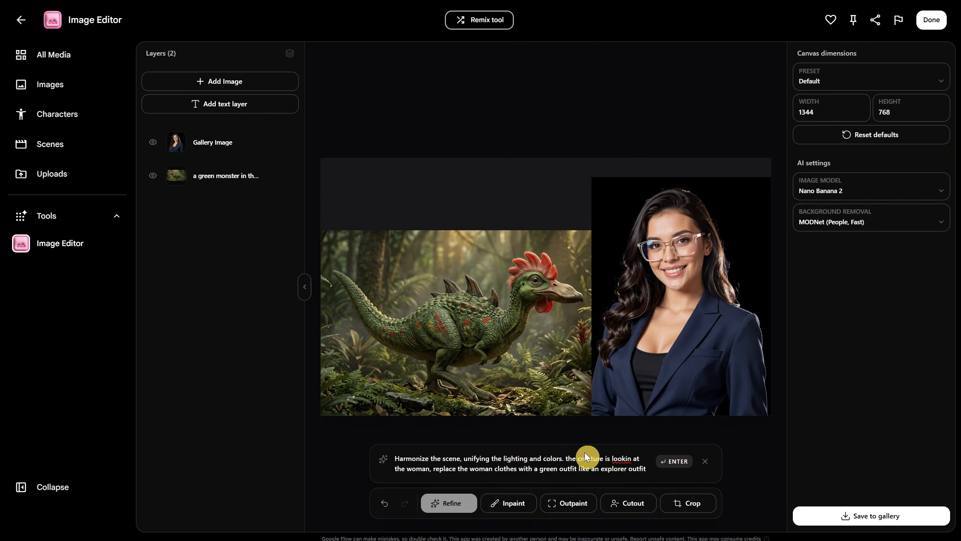
left_click(678, 463)
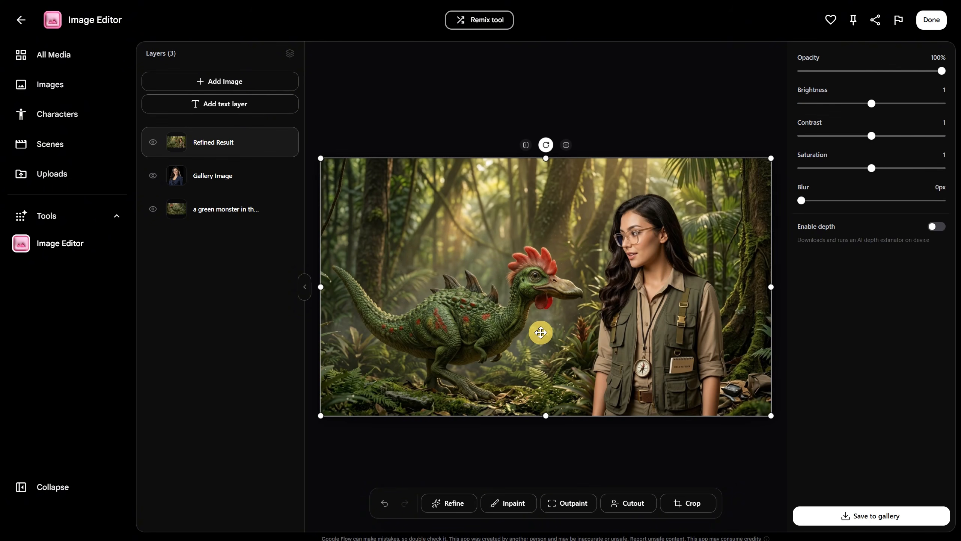
Compare the refined scene with the original composition by undoing and redoing the refinement and toggling the refined layer's visibility.
left_click(384, 503)
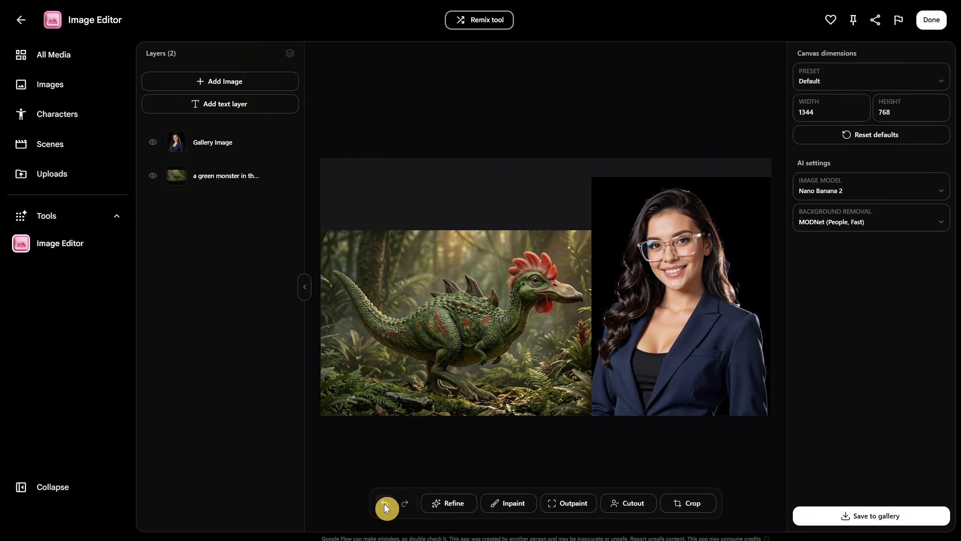
left_click(405, 503)
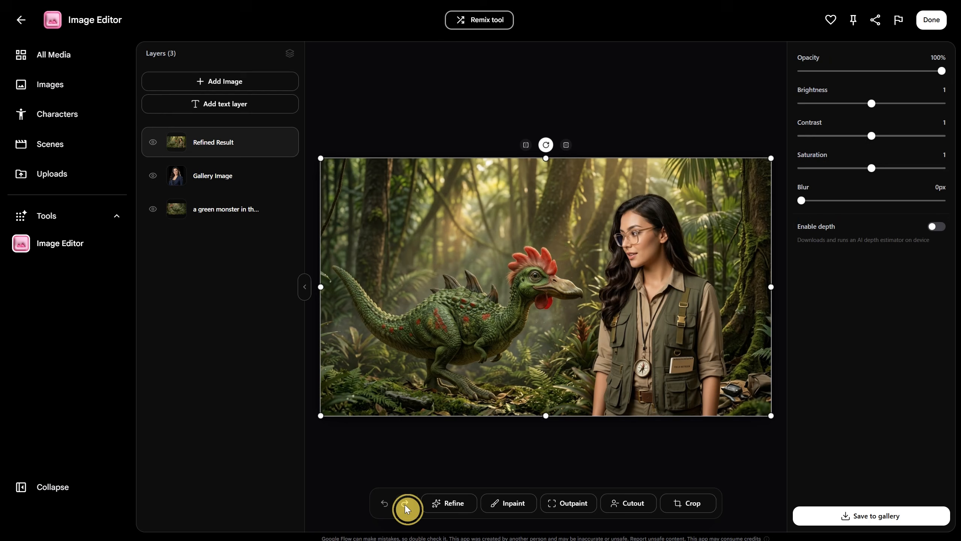
left_click(152, 144)
left_click(153, 146)
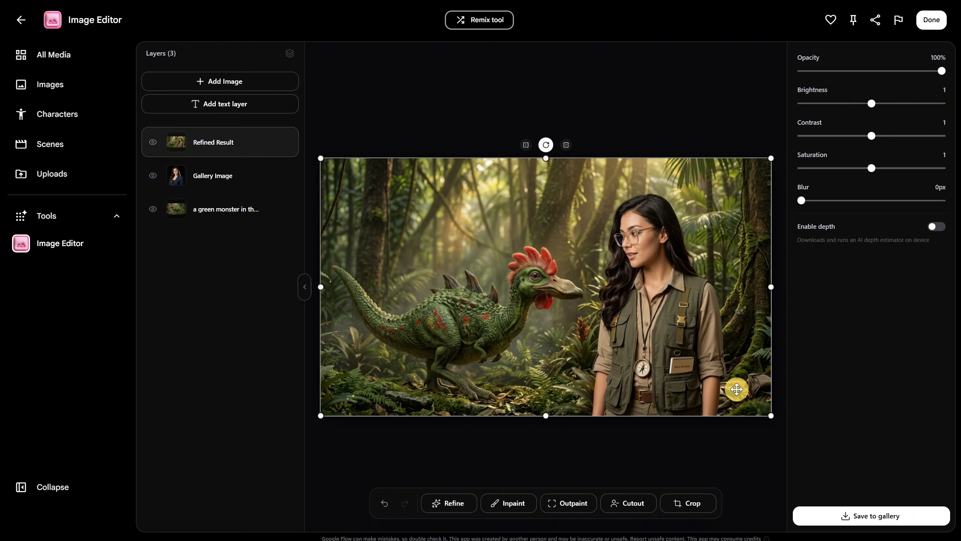
Add a text layer reading "JUNGLE TIME" and place it above the creature in the canvas's upper-left area.
left_click(235, 108)
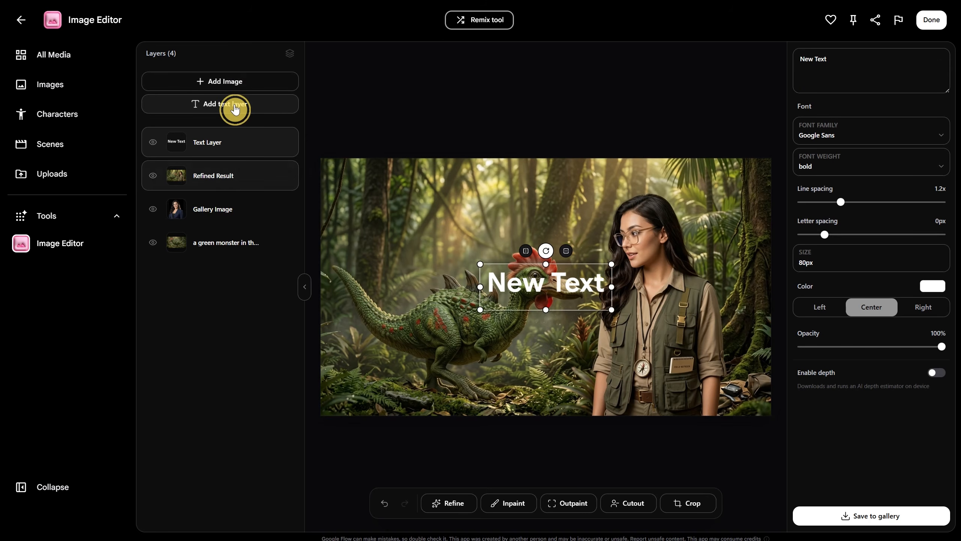
left_click_drag(548, 321, 429, 251)
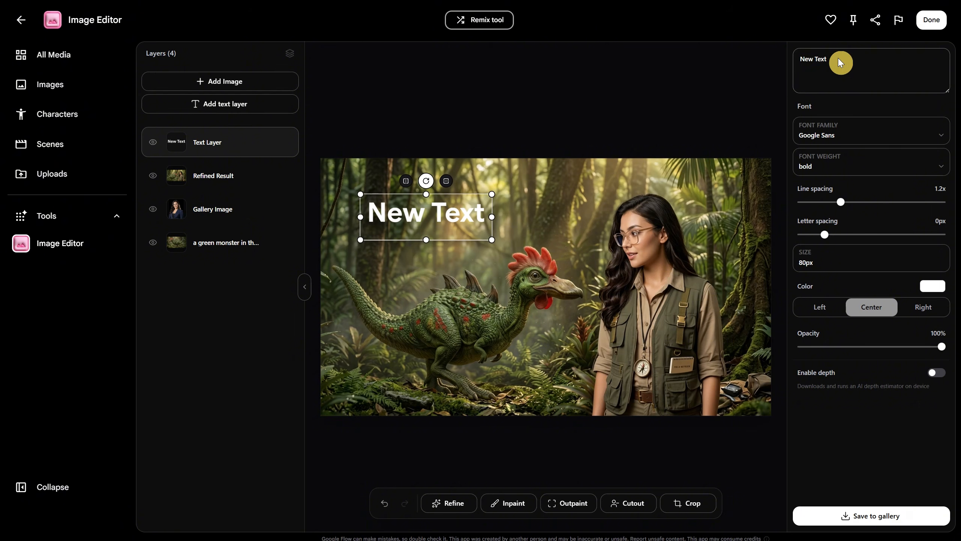
type("JUNGLE TIME")
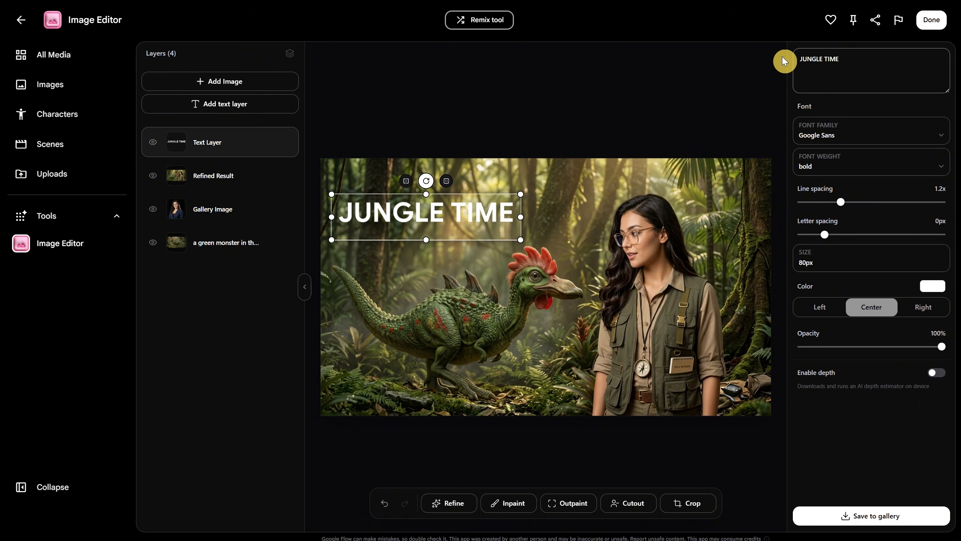
left_click_drag(482, 201, 487, 191)
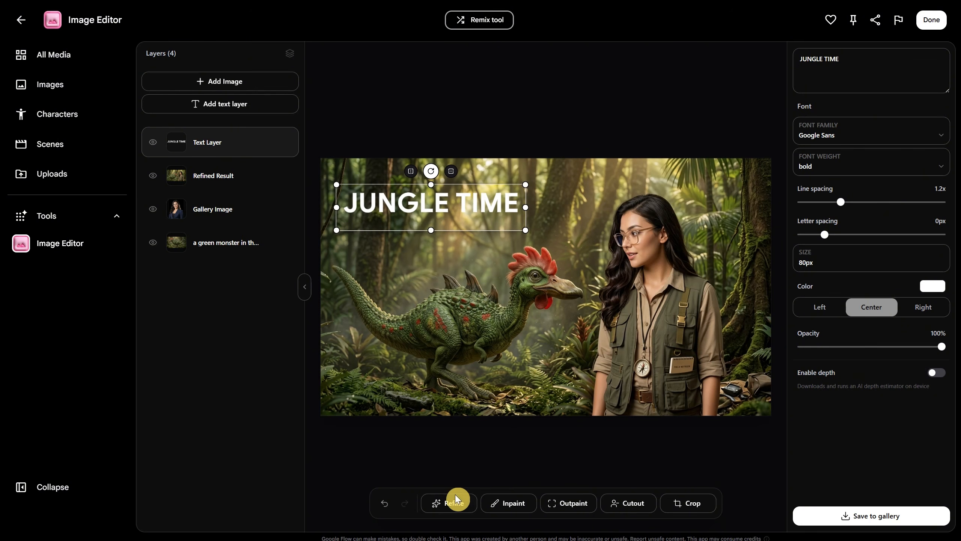
Refine the scene, appending to the default prompt "make the text Jungle Time fit, is a movie scene presentation".
left_click(455, 505)
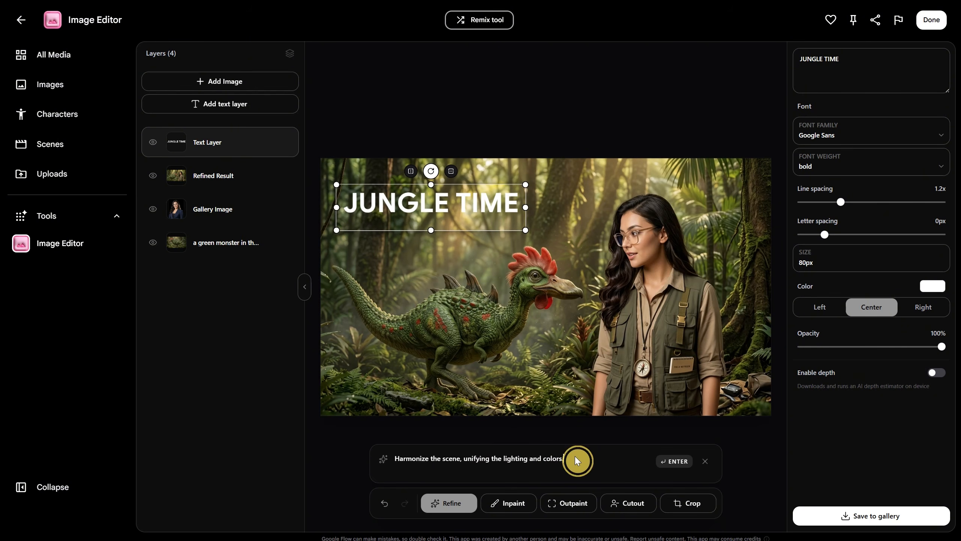
type("make the text Jungle Time fit, is a movie scene presentation")
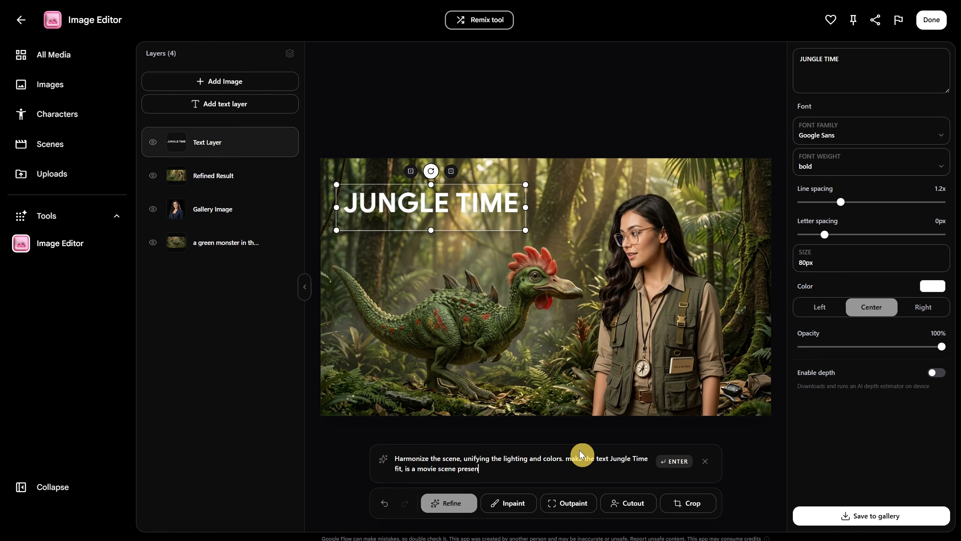
left_click(671, 462)
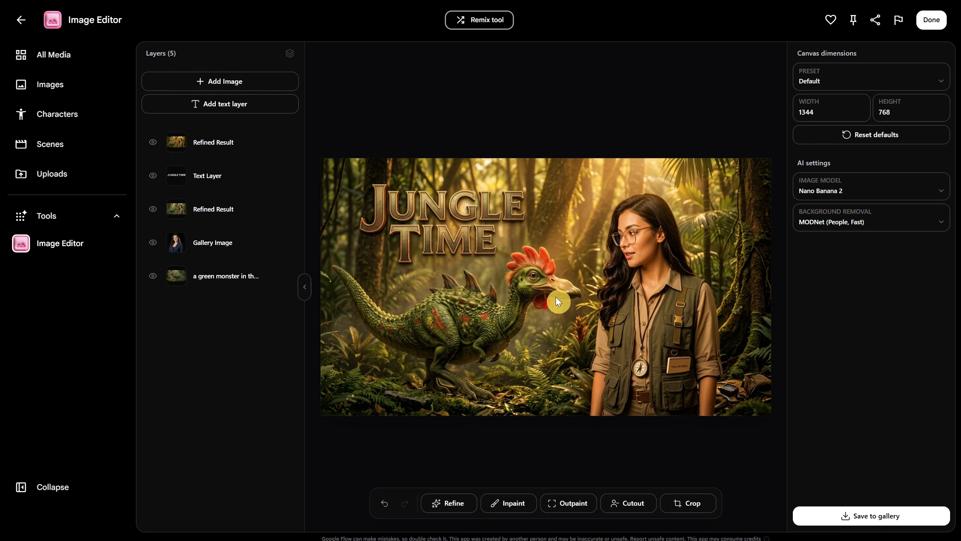
Inpaint a masked area around the top of the woman's head in the newest refined image so she wears an explorer hat.
left_click(554, 297)
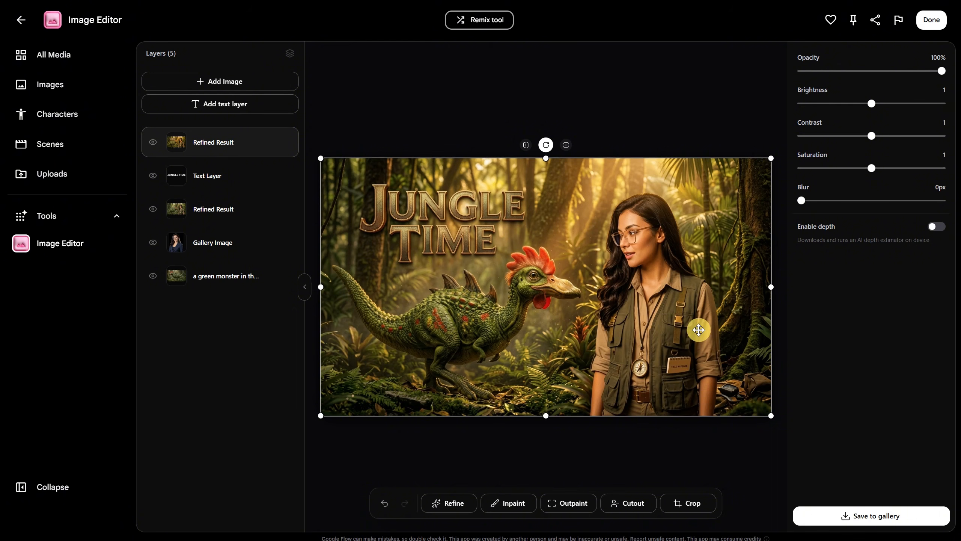
left_click(511, 504)
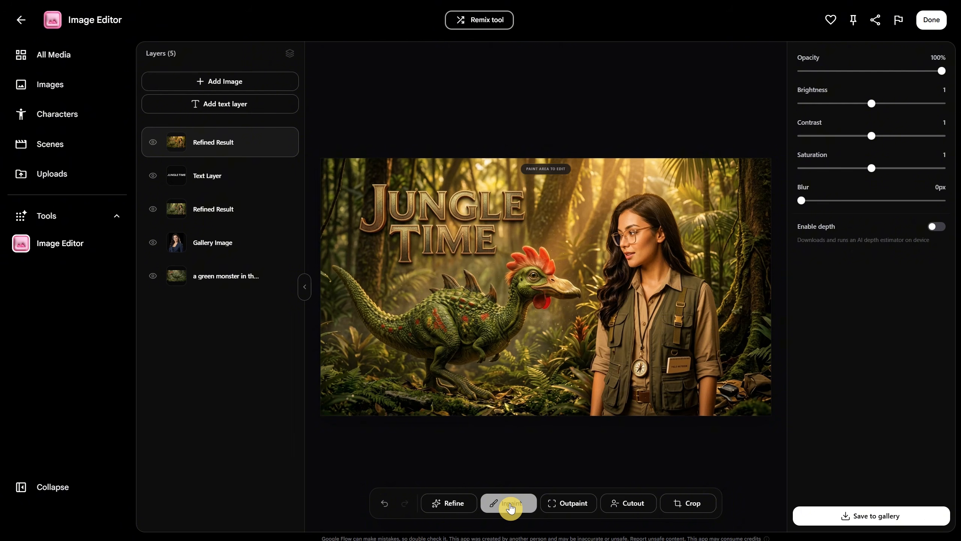
mouse_move(605, 195)
left_mouse_down()
mouse_move(643, 178)
mouse_move(687, 204)
left_mouse_up()
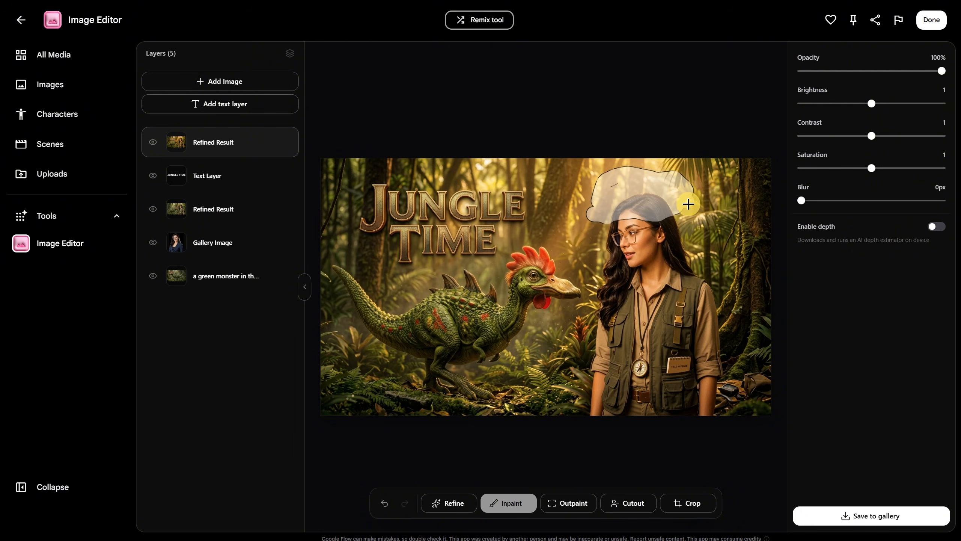
left_click(479, 462)
type("the woman wear an explorer hat")
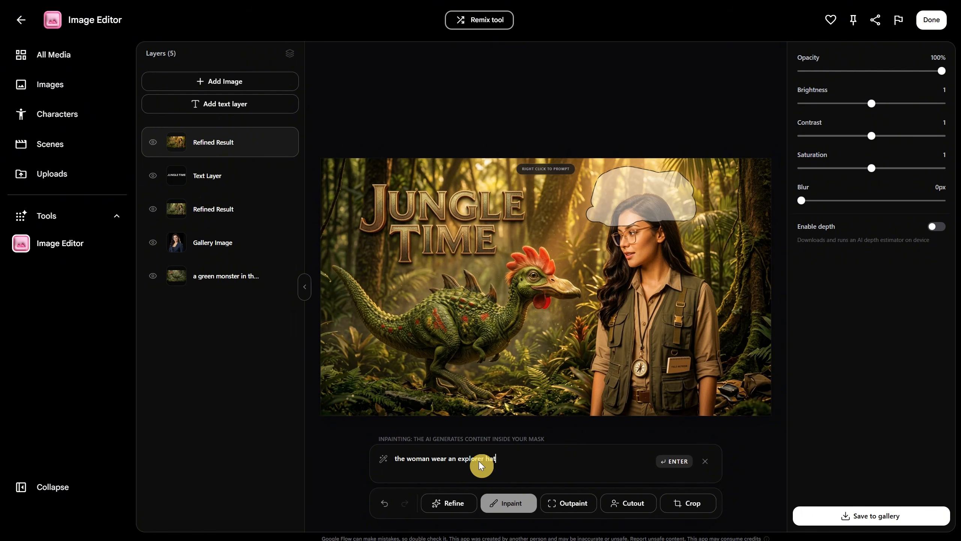
left_click(674, 461)
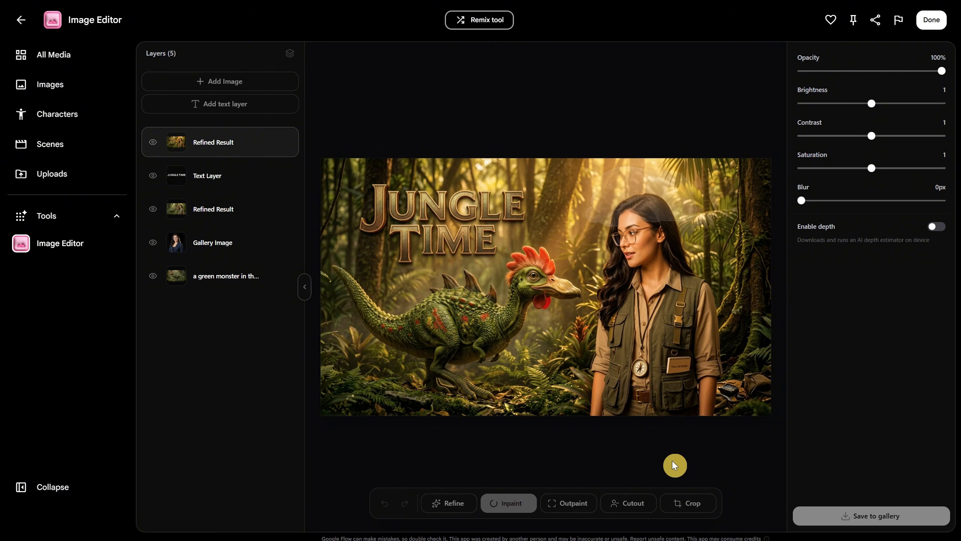
left_click(654, 270)
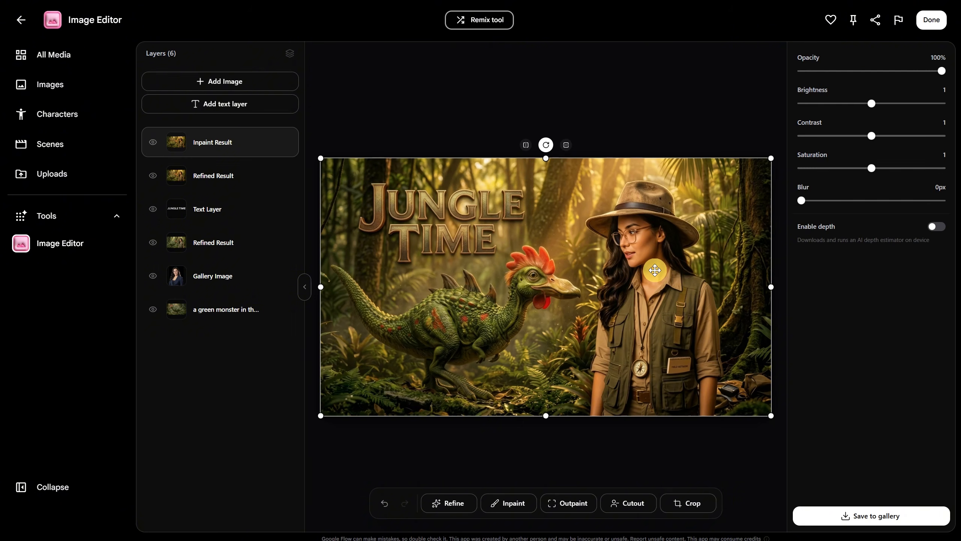
left_click(662, 98)
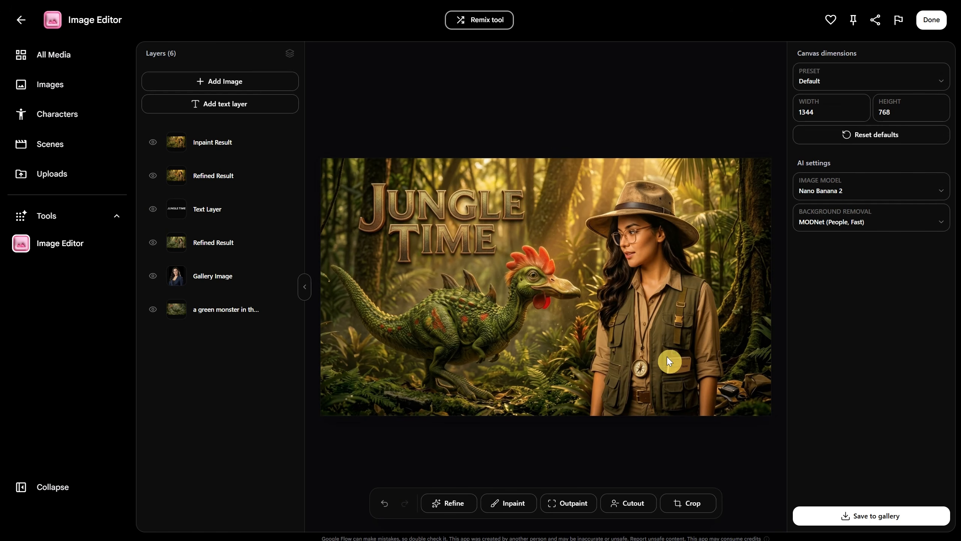
Remove the background from the Inpaint Result layer with Cutout.
left_click(660, 333)
left_click(571, 503)
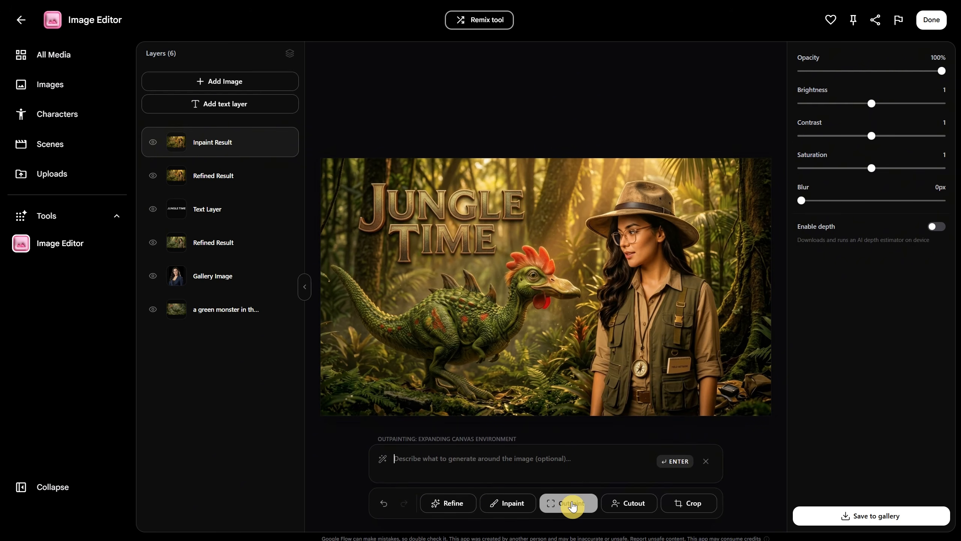
left_click(626, 509)
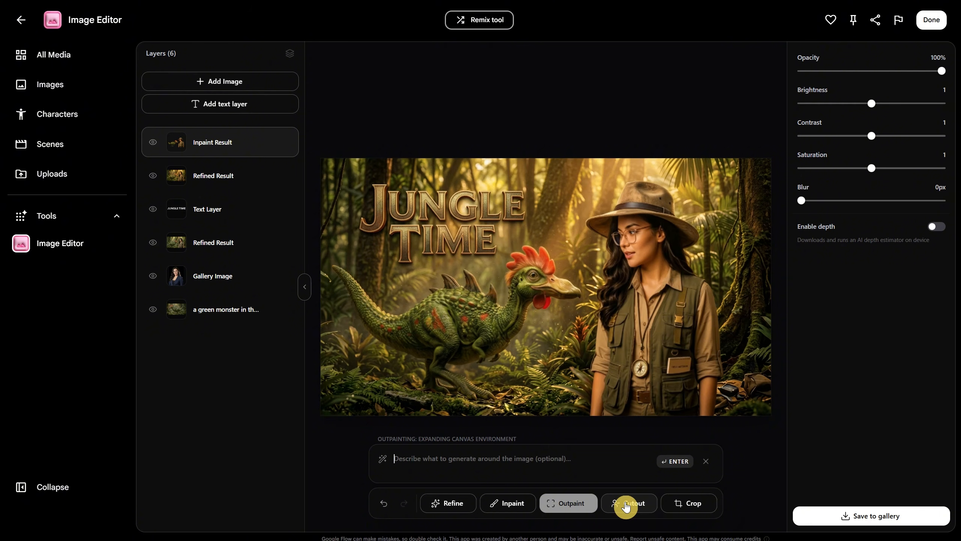
Hide the five layers below Inpaint Result so that only the cutout shows on the canvas.
left_click(153, 175)
left_click(153, 209)
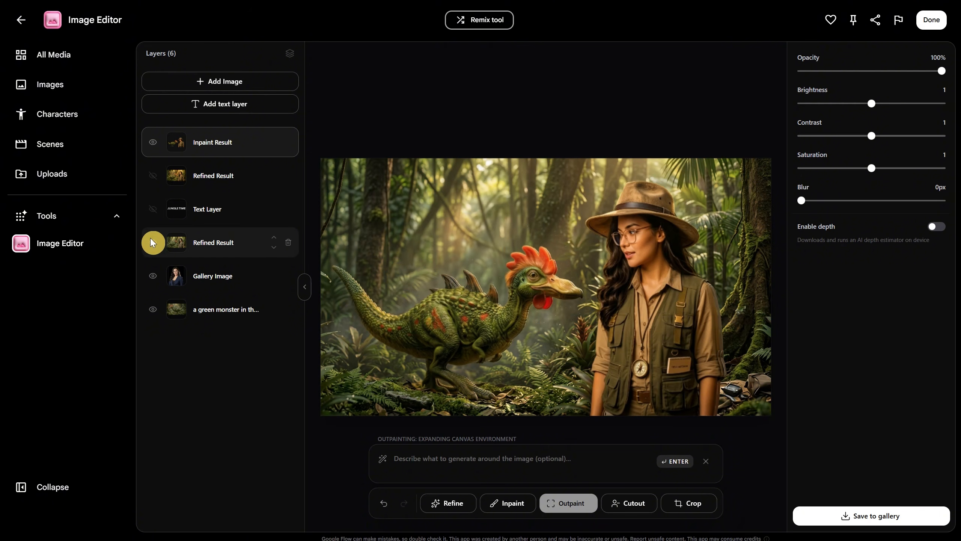
left_click(153, 242)
left_click(153, 275)
left_click(153, 308)
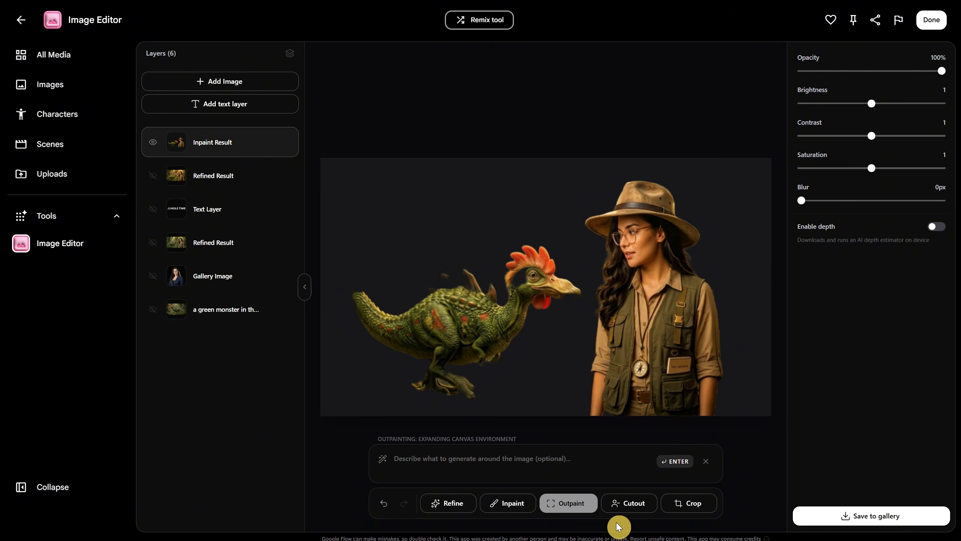
Leave the Image Editor, open the Shot Explorer tool and load woman.jpg as its source image.
left_click(930, 19)
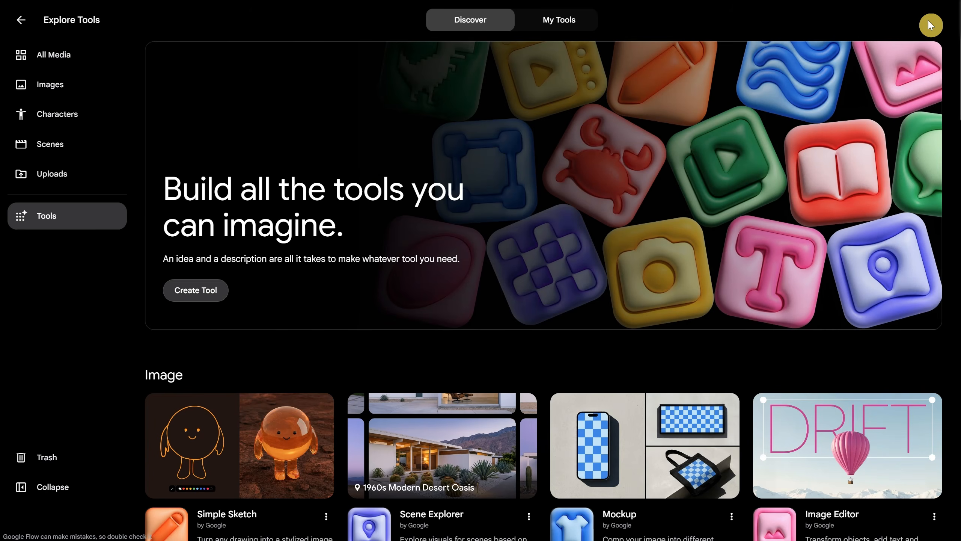
scroll(286, 312, "down", 8)
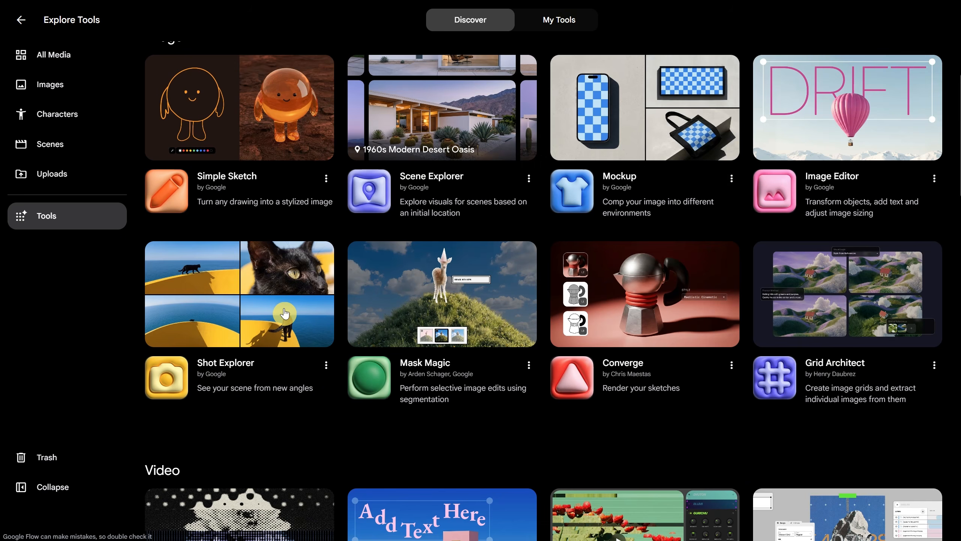
left_click(285, 313)
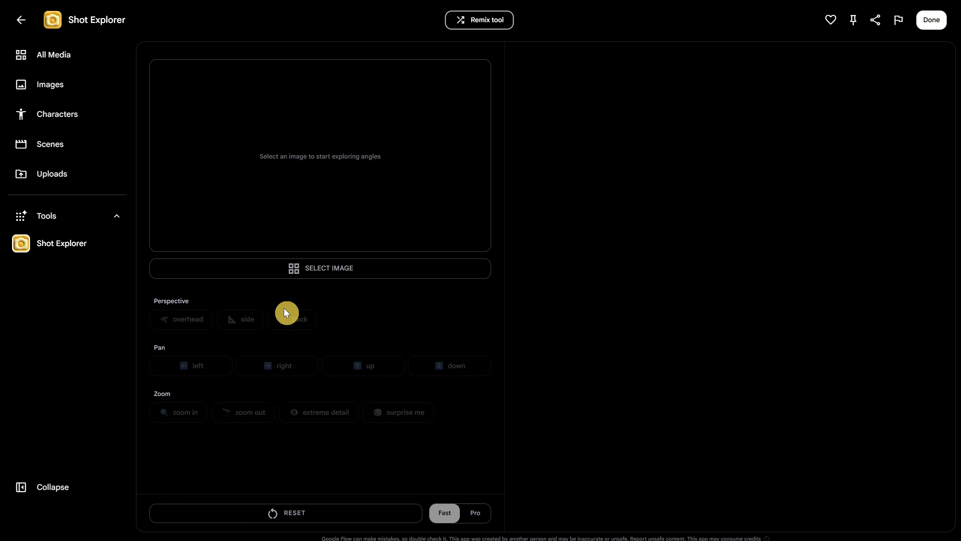
left_click(337, 268)
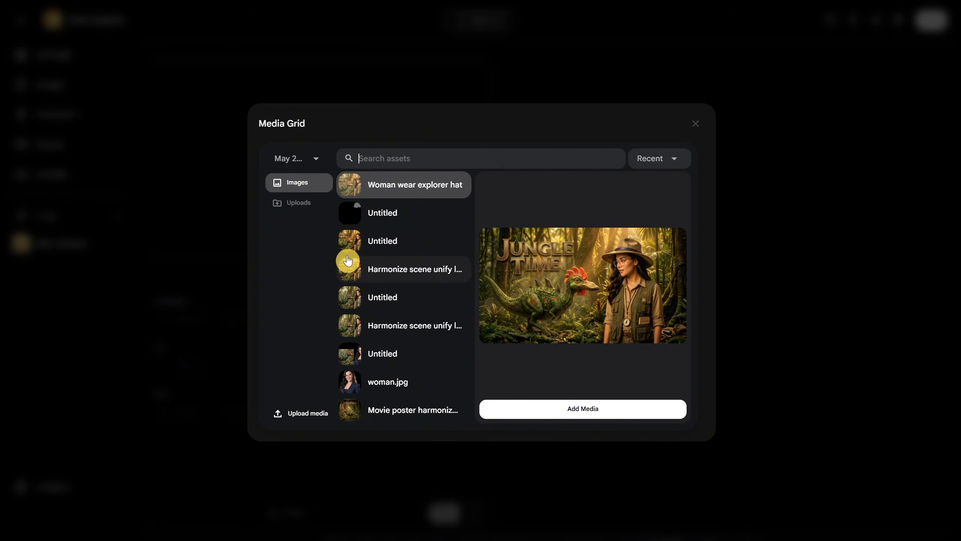
left_click(397, 383)
left_click(581, 412)
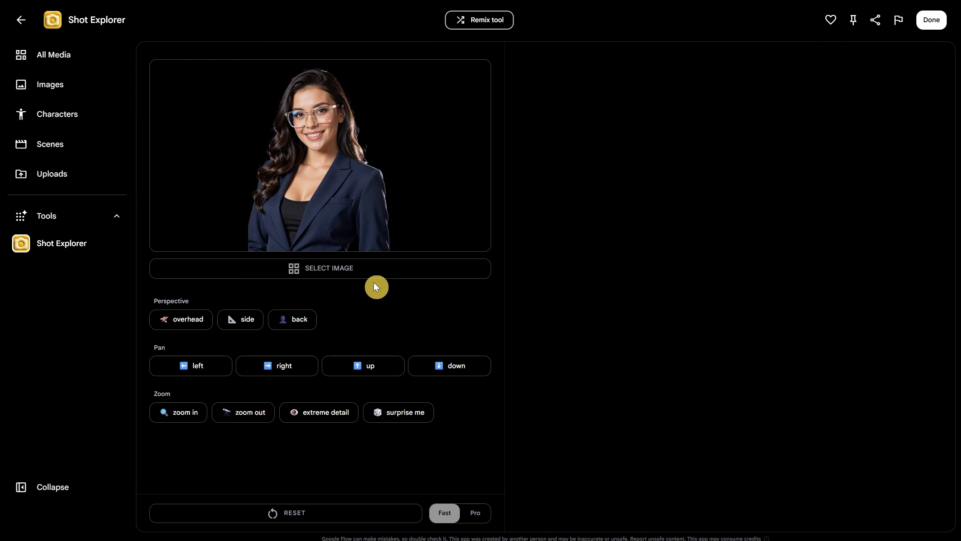
Generate back, side, zoom in and surprise me shots of the woman and review the generated images.
left_click(285, 322)
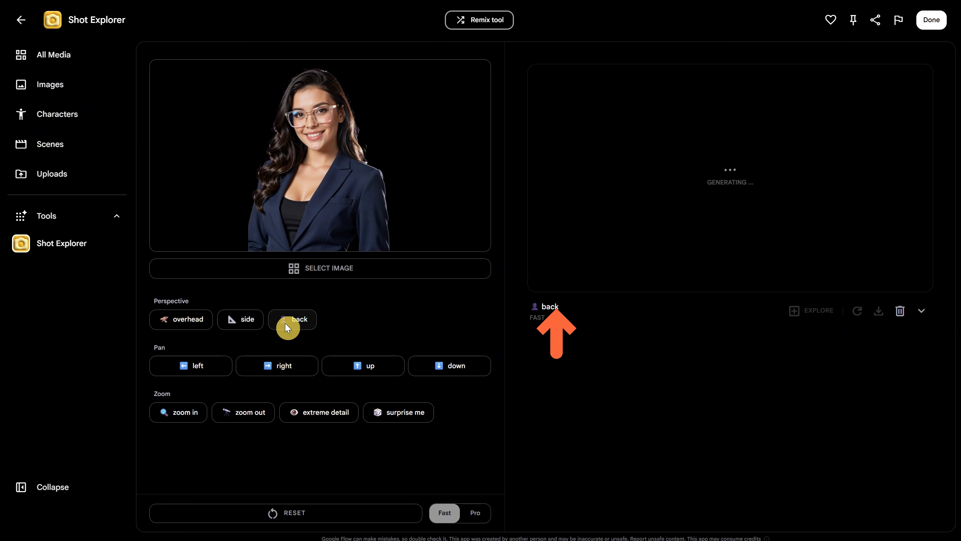
left_click(244, 323)
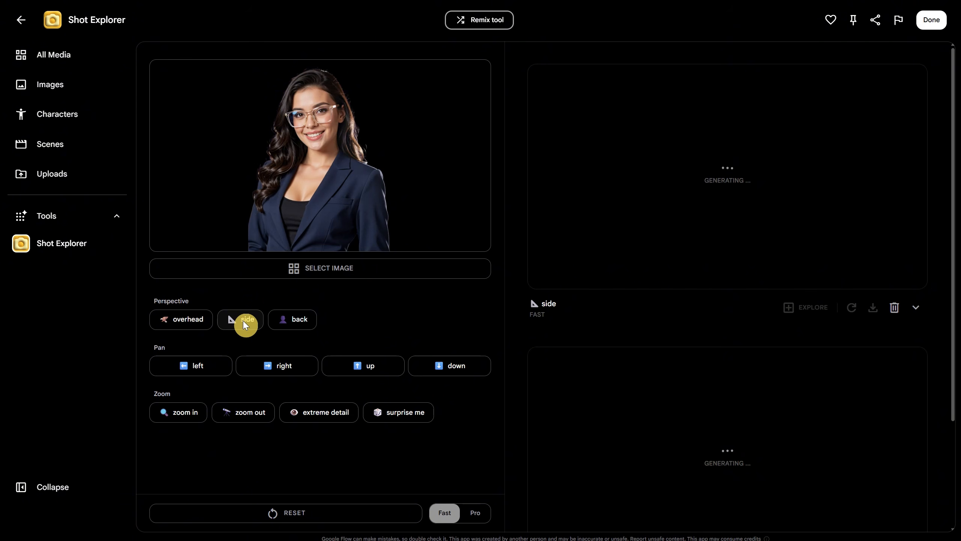
left_click(185, 411)
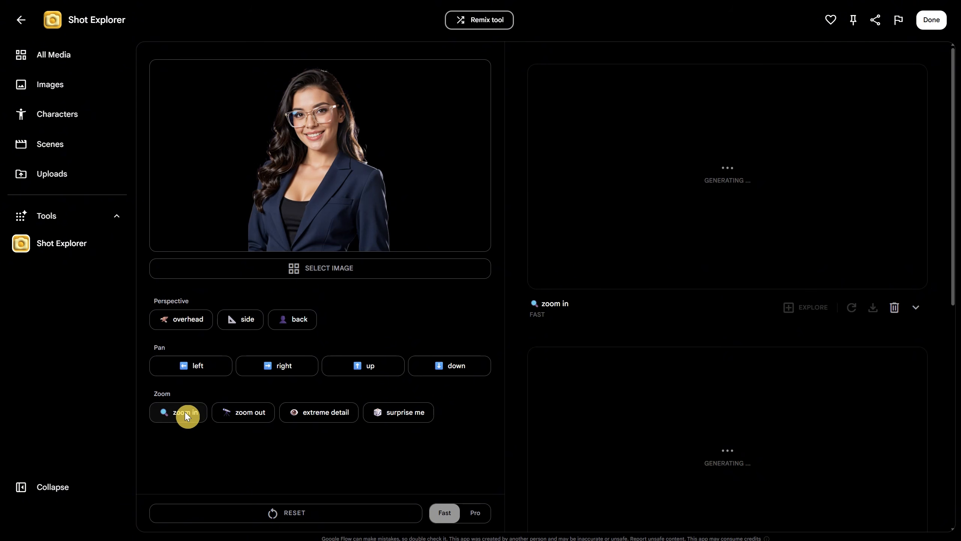
left_click(405, 414)
scroll(737, 228, "down", 10)
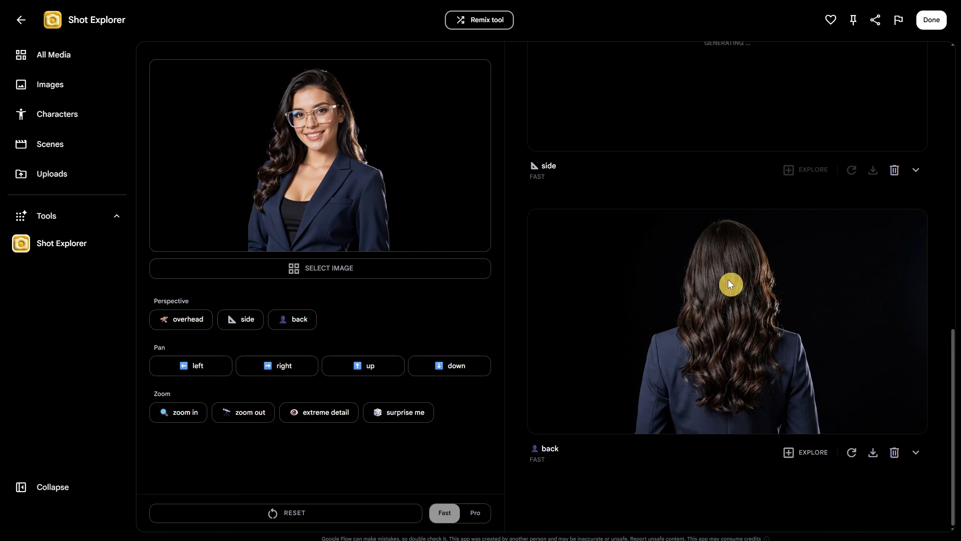
scroll(721, 326, "up", 5)
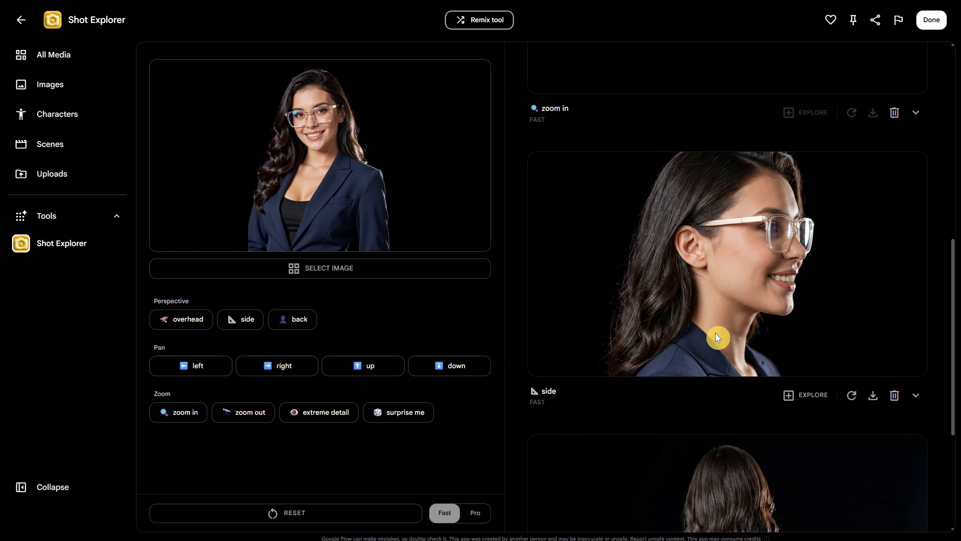
scroll(717, 337, "up", 6)
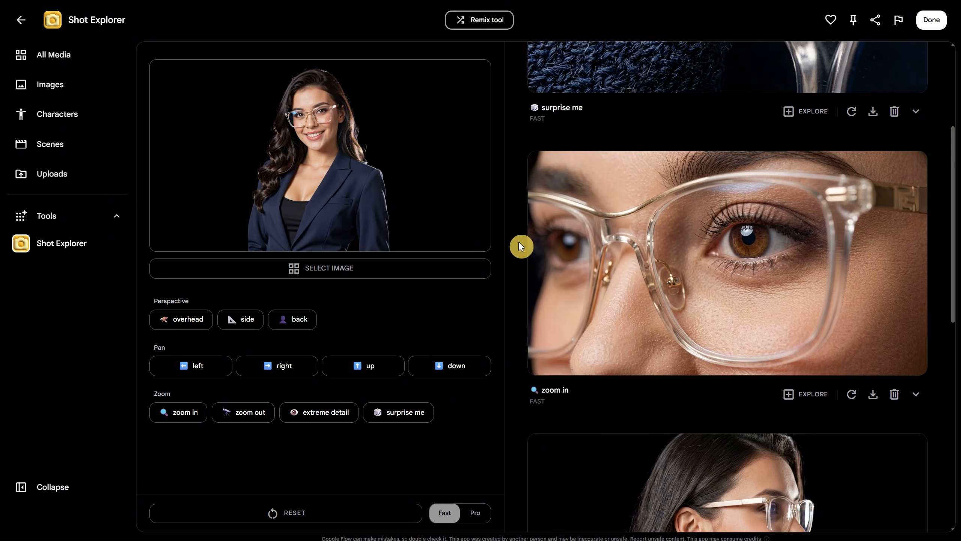
scroll(635, 279, "up", 4)
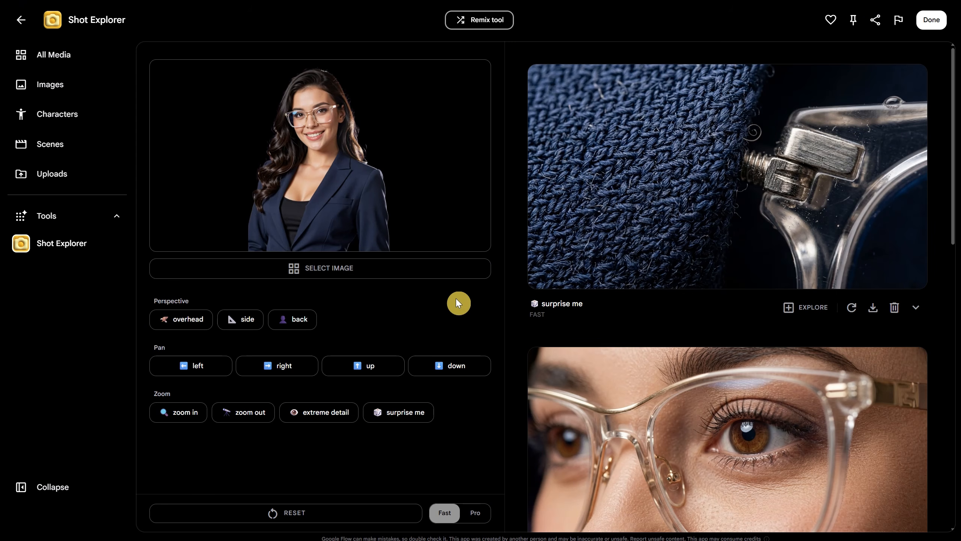
Leave Shot Explorer, open the Converge tool and start a sketch from a blank canvas.
left_click(31, 217)
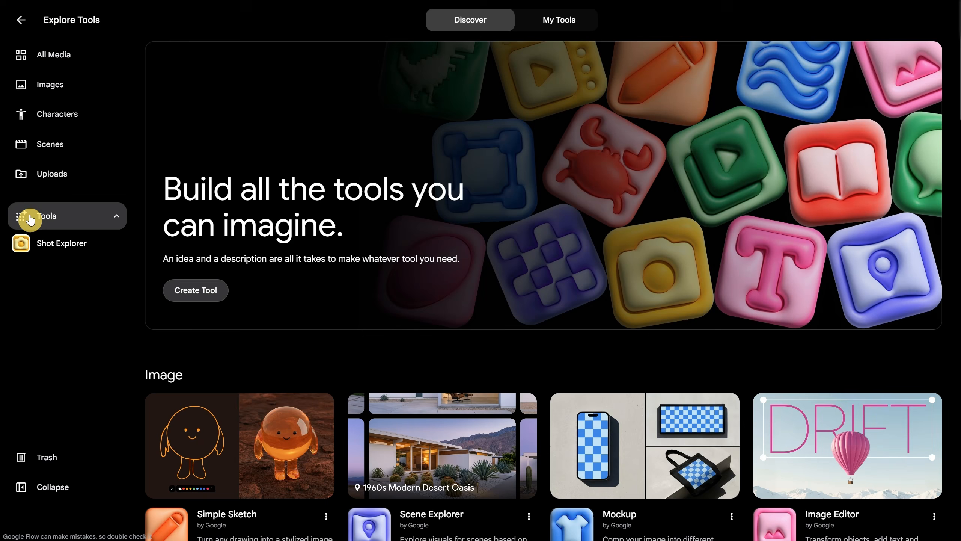
scroll(624, 253, "down", 4)
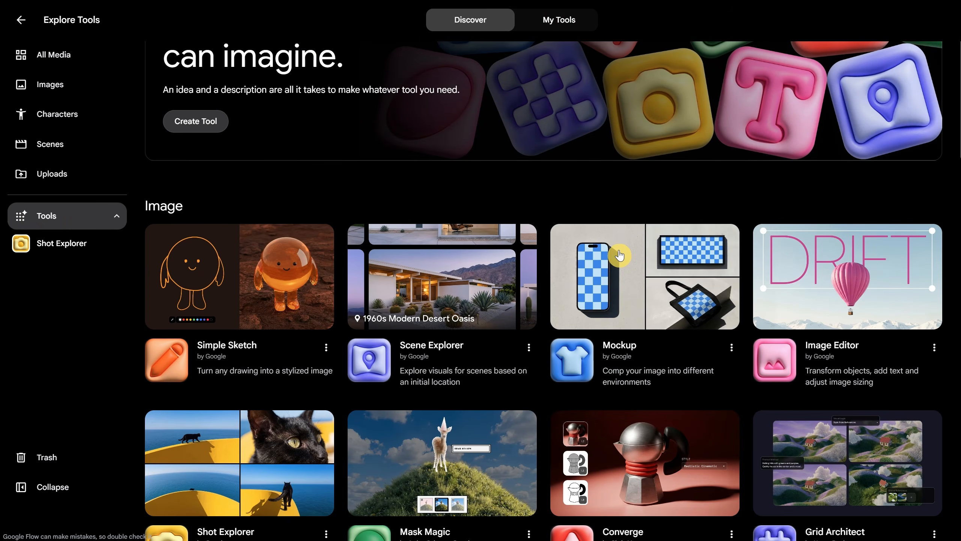
scroll(620, 256, "down", 4)
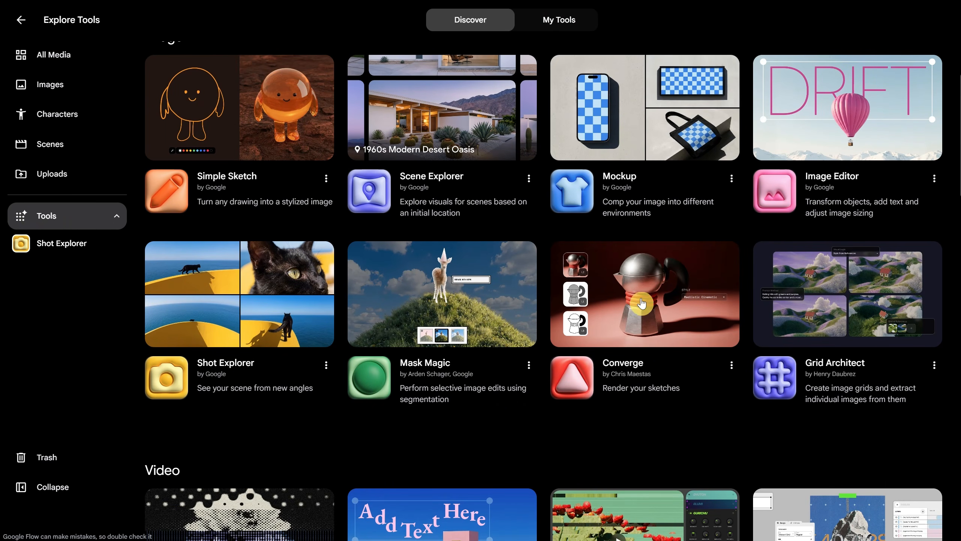
left_click(653, 310)
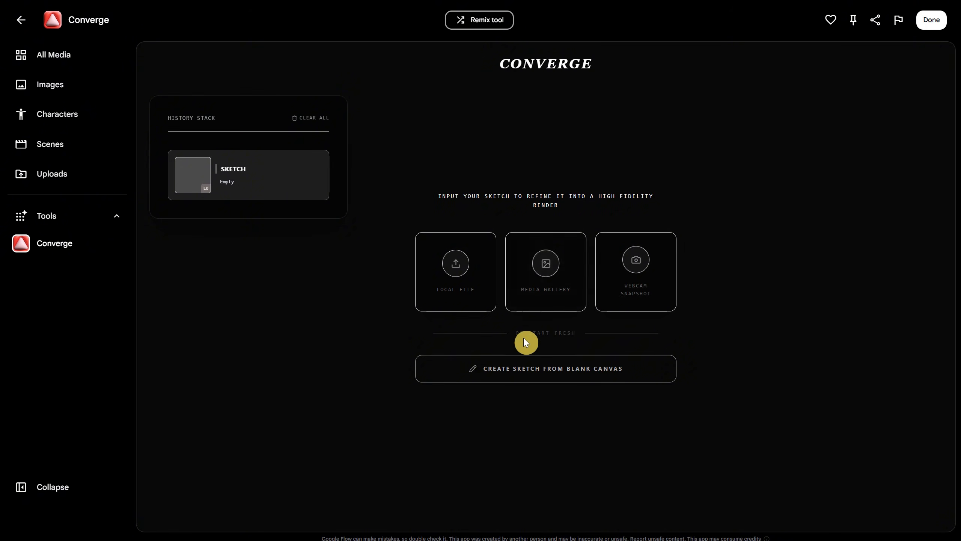
left_click(568, 372)
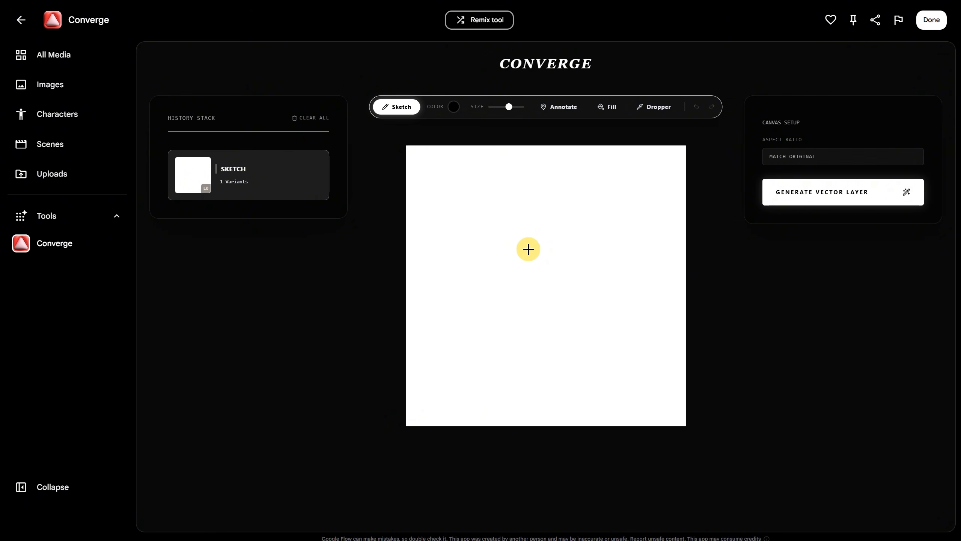
Sketch a beer mug in thick black strokes, with an open rim, two vertical stave lines and a large handle on the right.
left_click_drag(475, 224, 477, 358)
mouse_move(478, 361)
left_mouse_down()
mouse_move(518, 365)
mouse_move(606, 197)
left_mouse_up()
left_click_drag(606, 195, 613, 333)
left_click_drag(513, 225, 529, 372)
left_click_drag(562, 211, 569, 369)
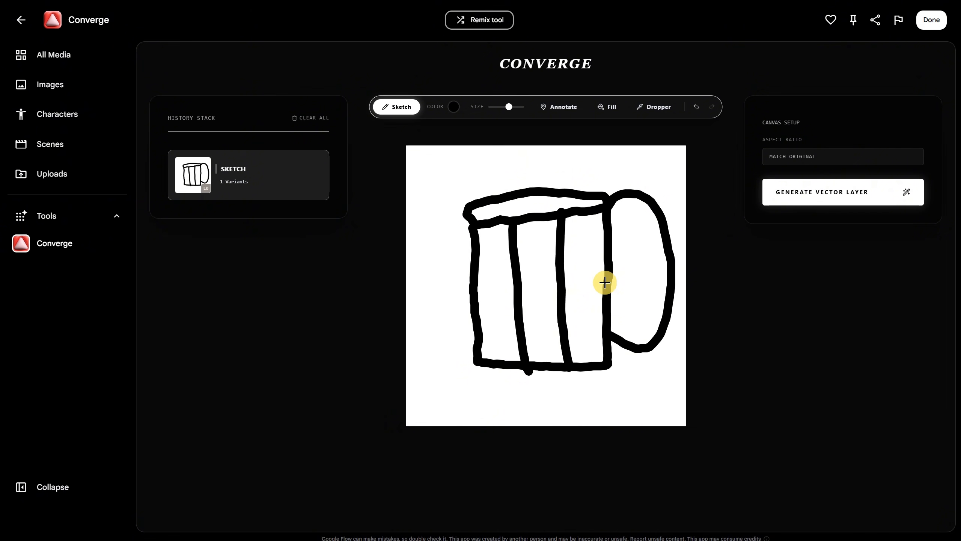
Generate vector layers from the mug sketch, compare the variants and select Vector 3.
left_click(816, 195)
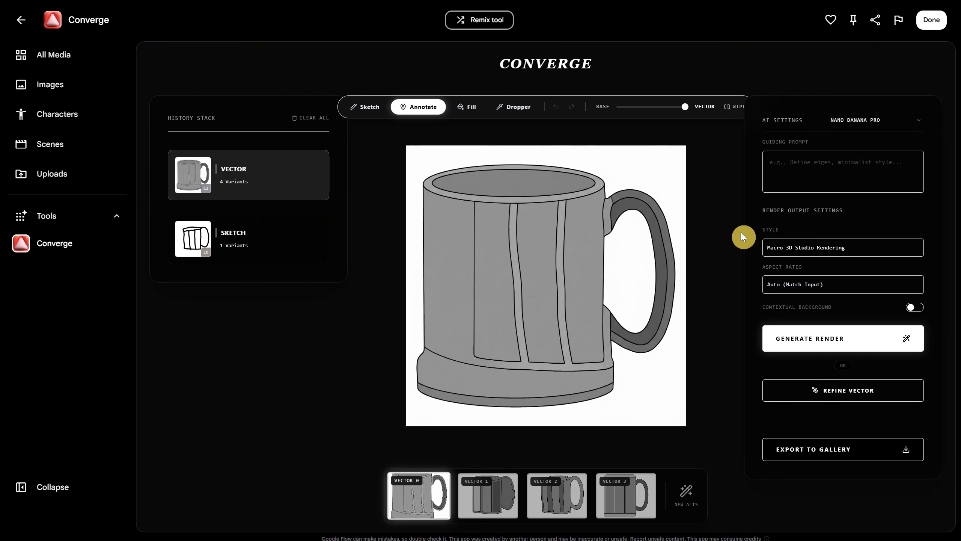
left_click(490, 503)
left_click(554, 506)
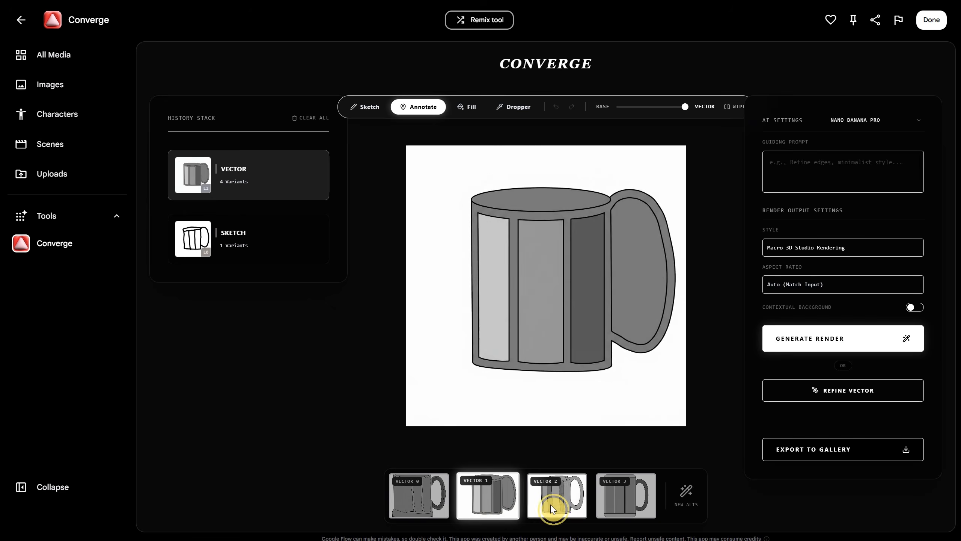
left_click(617, 500)
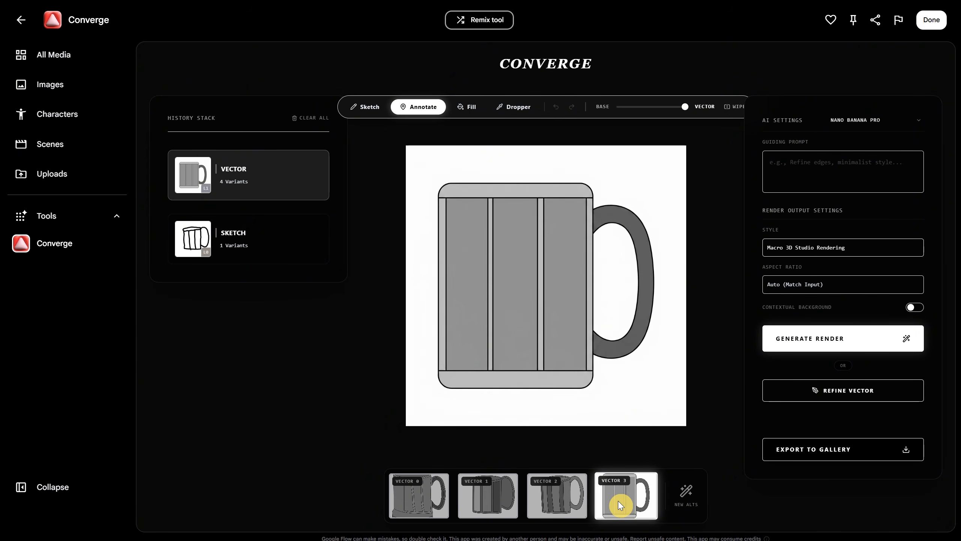
Refine the selected mug vector, compare the refined variants and select Vector 2.
left_click(853, 390)
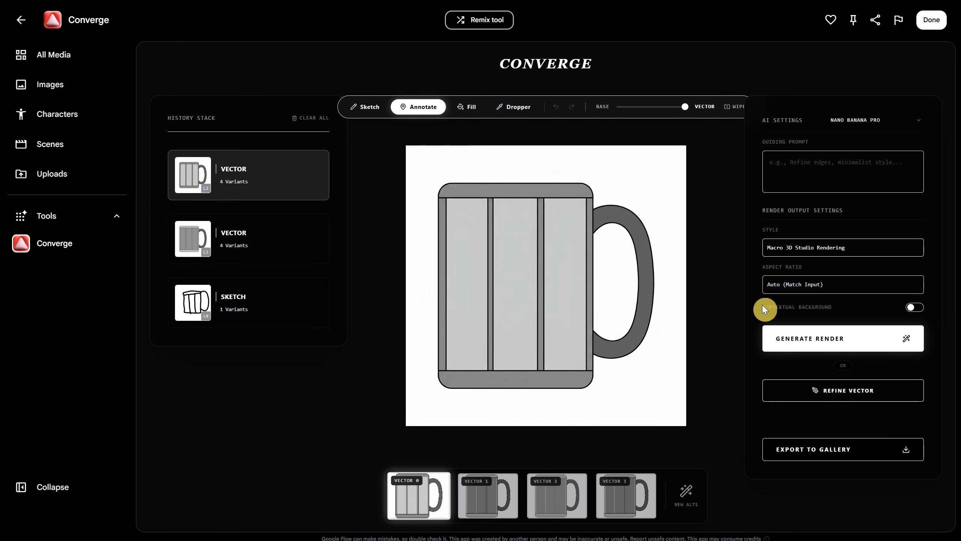
left_click(494, 502)
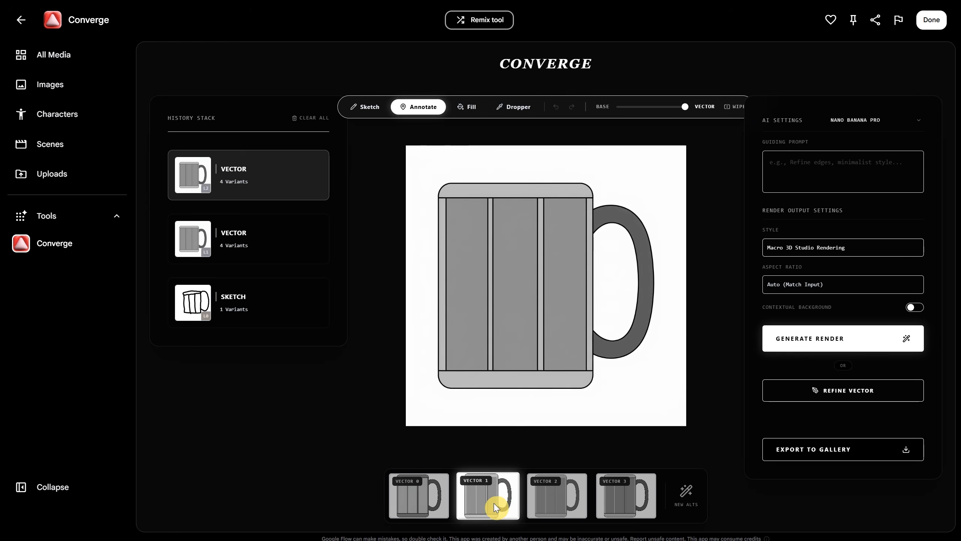
left_click(631, 497)
left_click(564, 502)
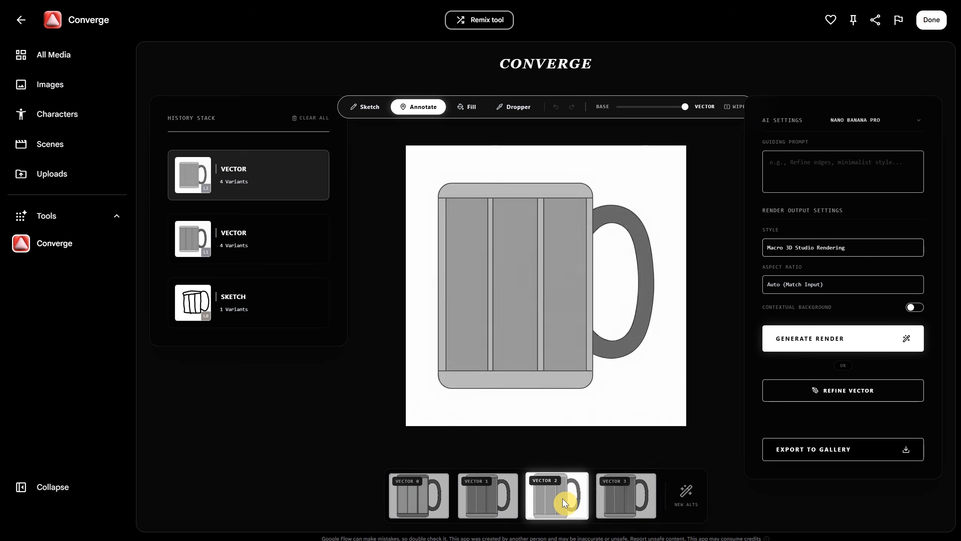
Generate a render of the mug vector with the guiding prompt "a wooden beer mug, viking style".
left_click(796, 164)
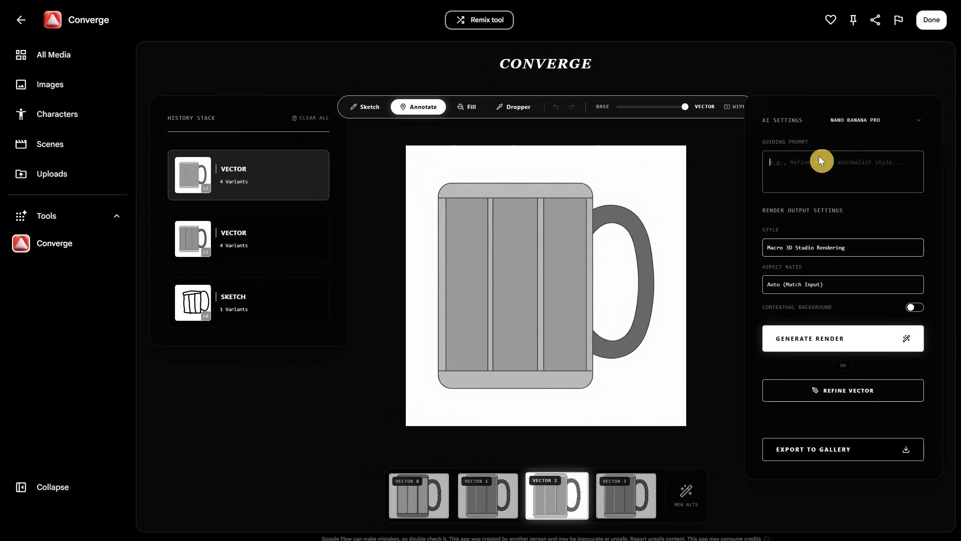
type("a wooden beer mug, viking style")
left_click(834, 341)
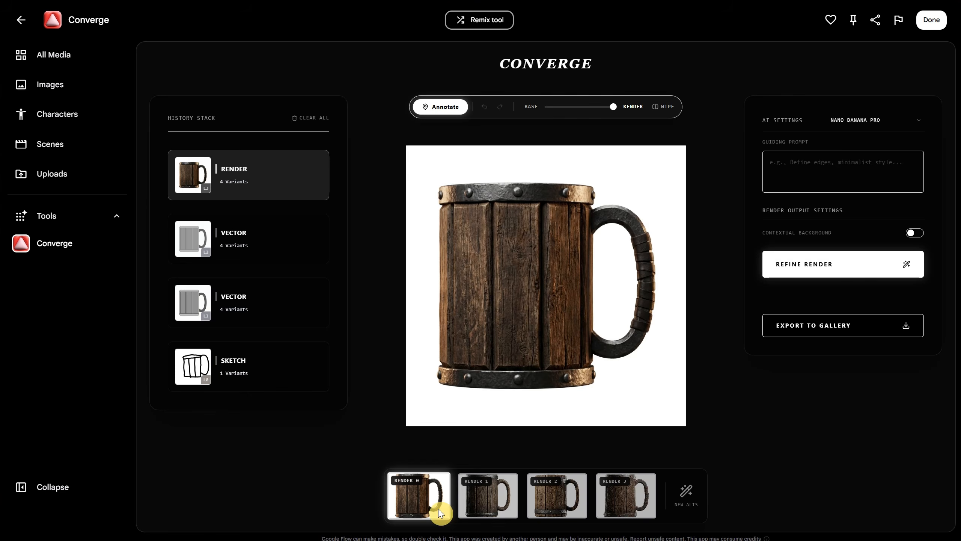
Compare the mug render variants, choose Render 2 with the carved runes and export it to the gallery.
left_click(476, 504)
left_click(545, 495)
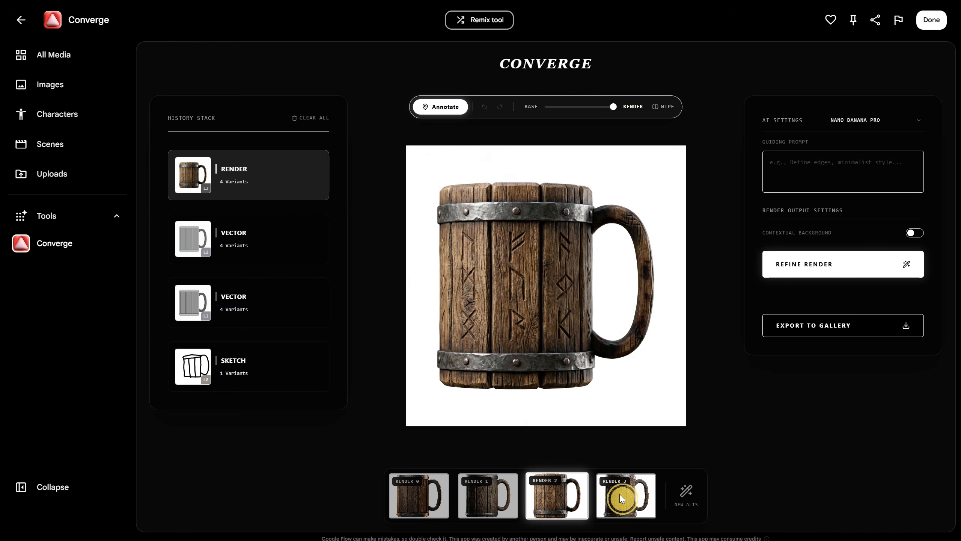
left_click(620, 495)
left_click(561, 502)
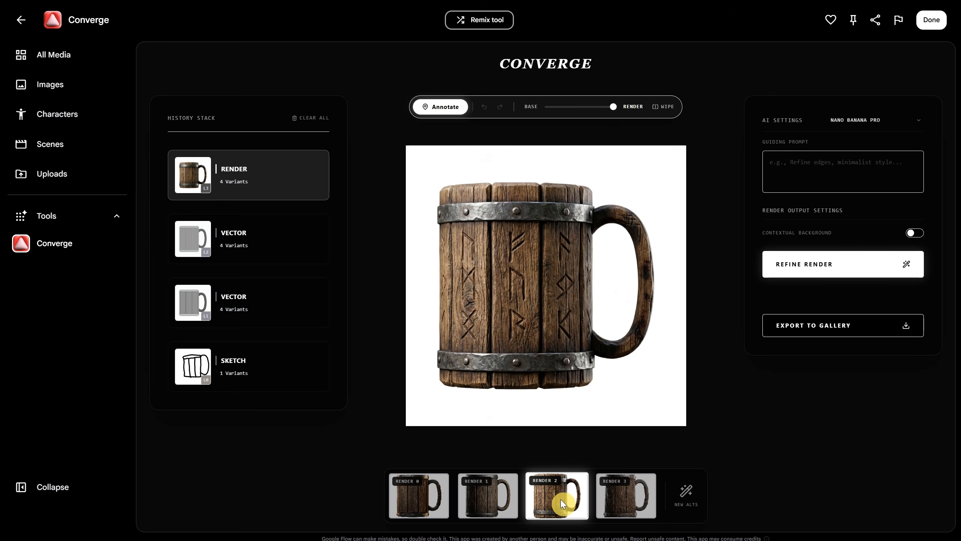
mouse_move(614, 108)
left_mouse_down()
mouse_move(543, 112)
mouse_move(628, 115)
left_mouse_up()
left_click(872, 328)
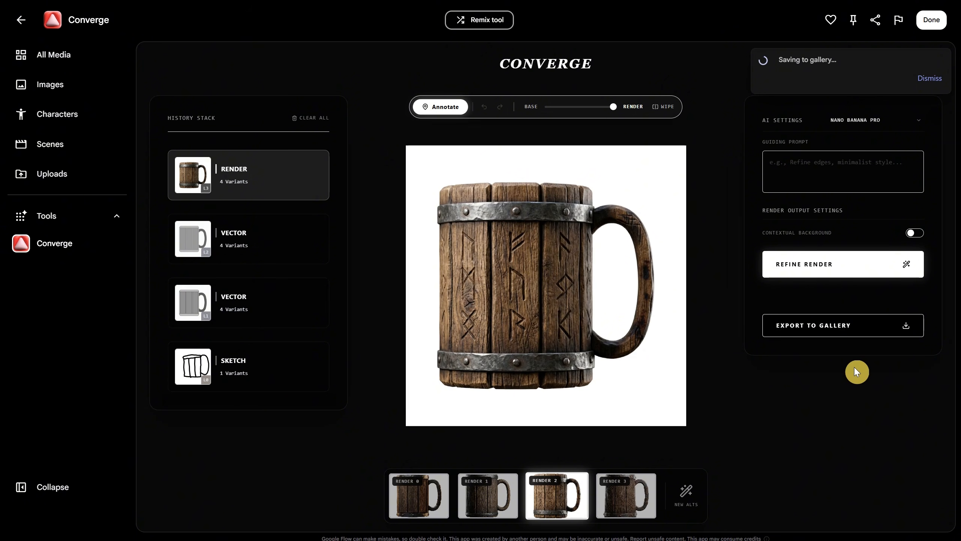
Start creating a new tool, asking for an app that turns an uploaded person into 3 different portraits in different styles.
left_click(57, 220)
scroll(573, 272, "down", 4)
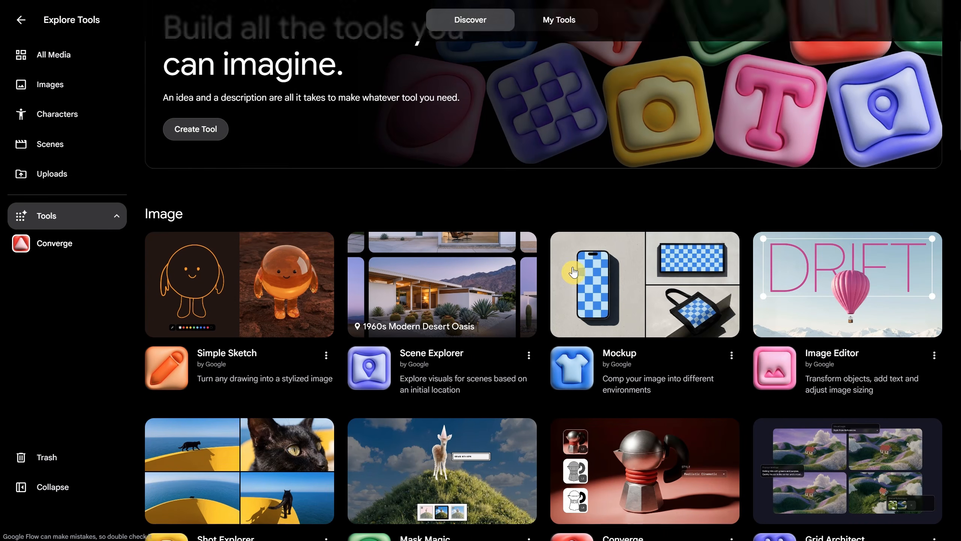
left_click(202, 132)
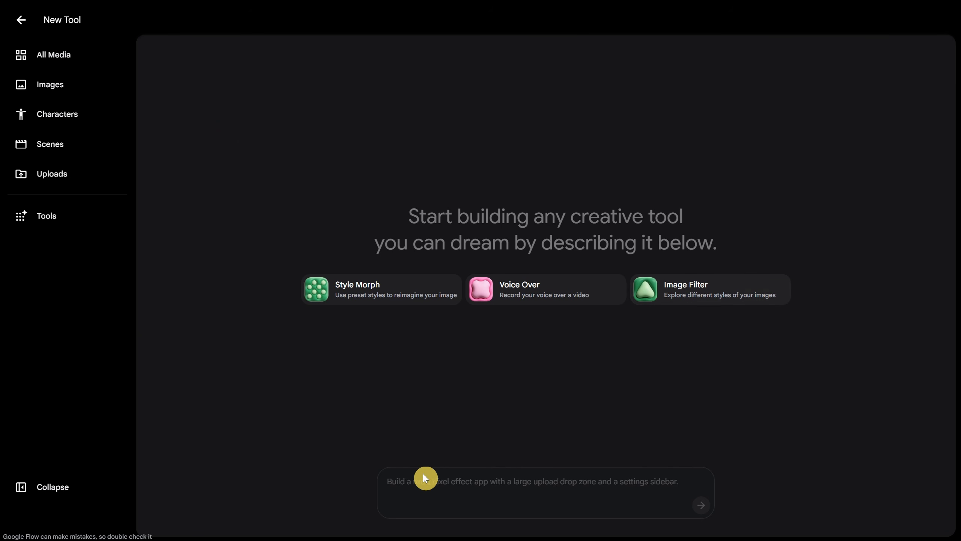
type("i want an app that le")
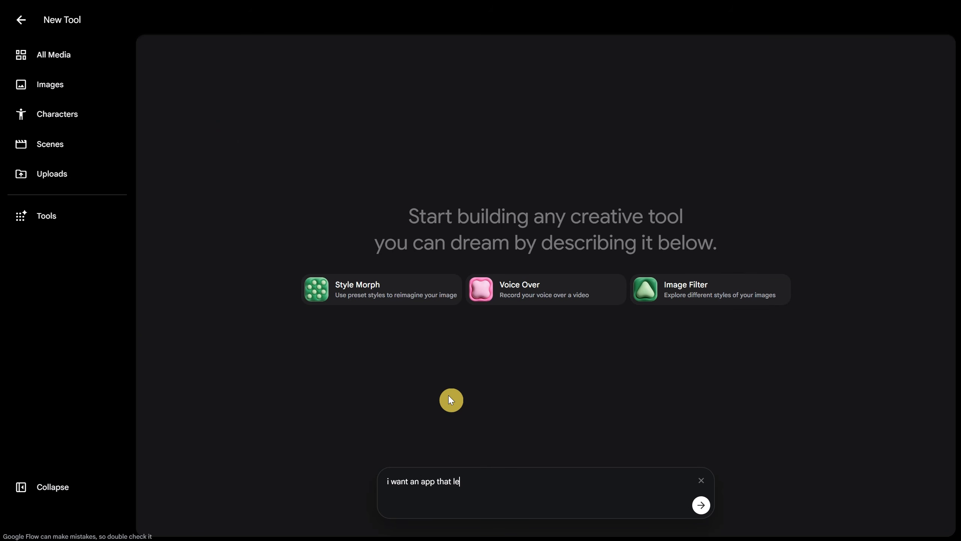
type("t me upload a person, and it give me ")
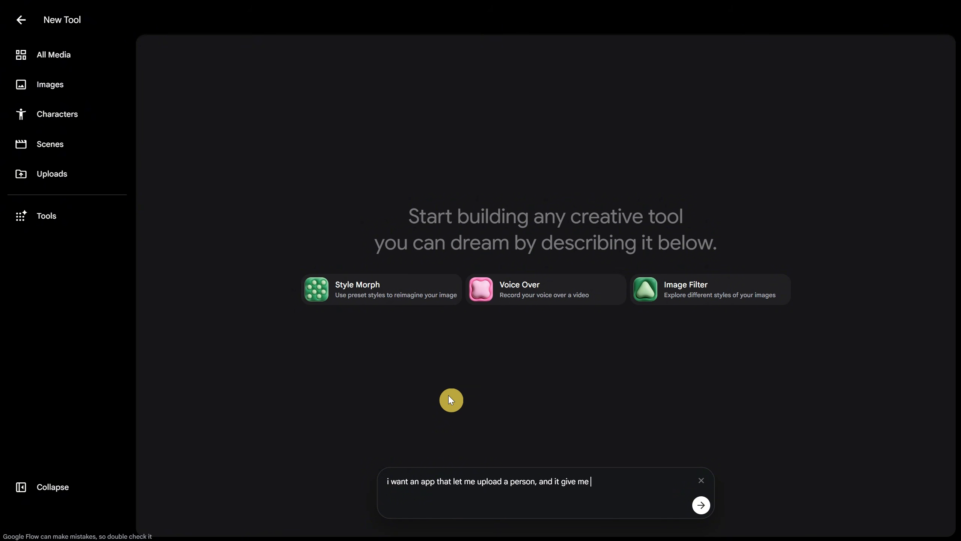
type("3 different portraits of that person in diffe")
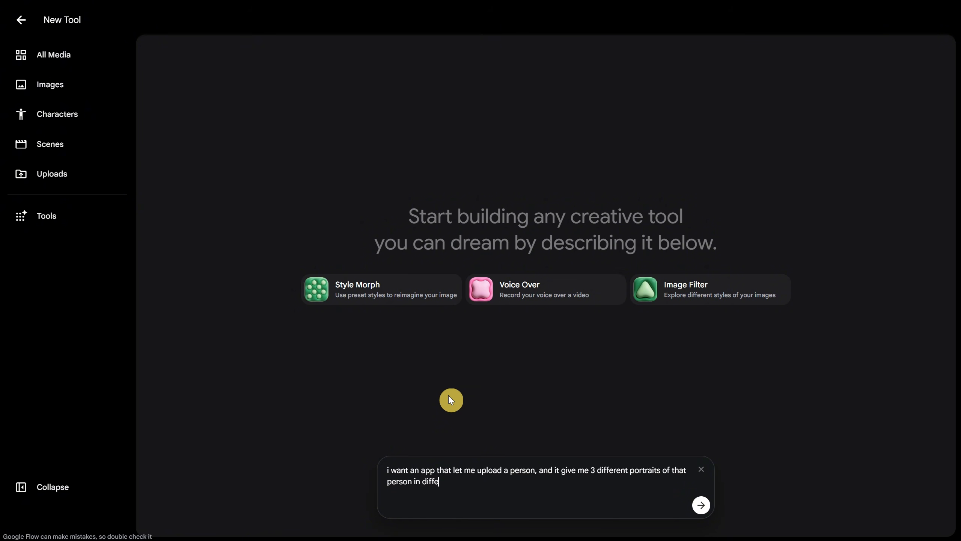
type("rent styles, 1. is a 3d render cute cartoon s")
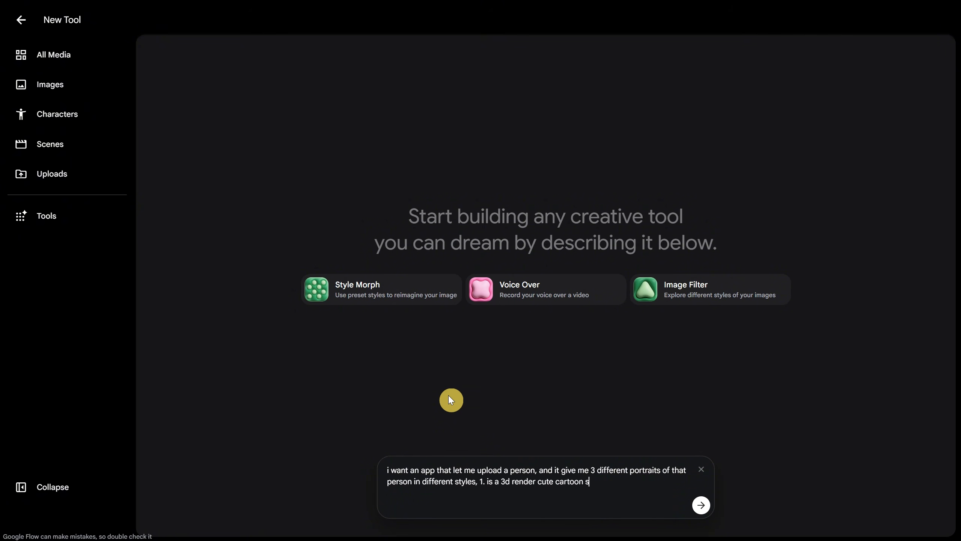
type("tyle, like pixar style mood animation")
Describe style 1 as a 3d render cute cartoon, like pixar style mood animation, and style 2 as a funny caricature exageration made with colored pencils.
key("shift+Return")
type("2.")
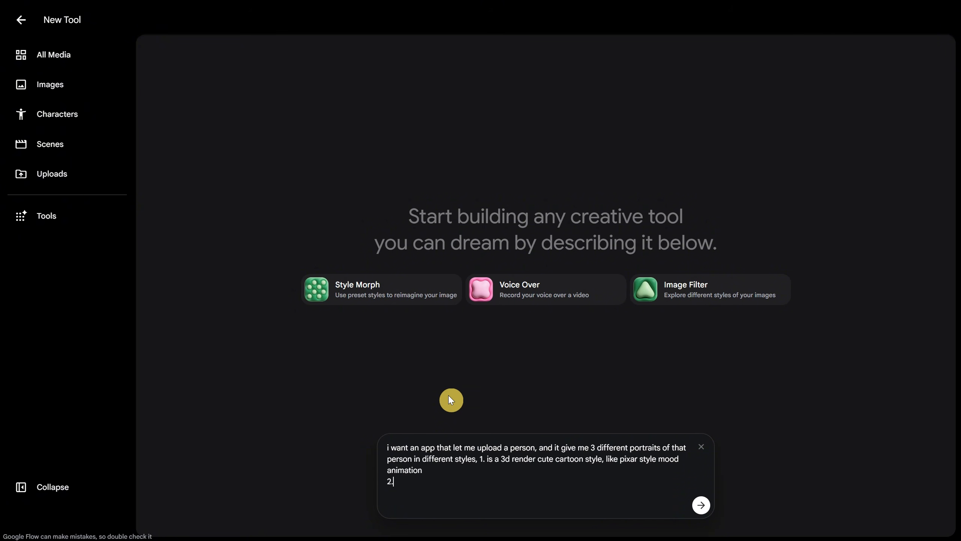
type(" is a caricature exageration, funny portrait, made it")
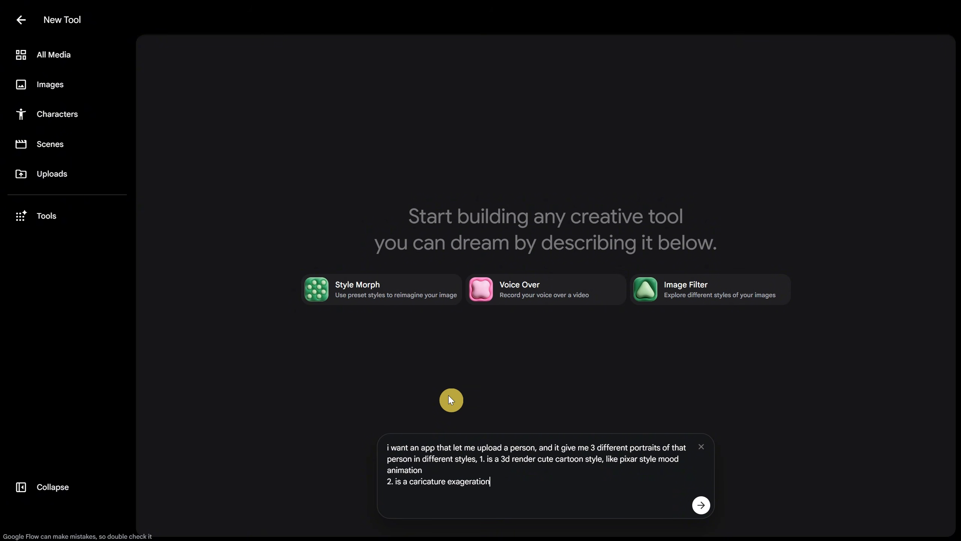
key("BackSpace")
key("BackSpace")
type("with color ed pencils")
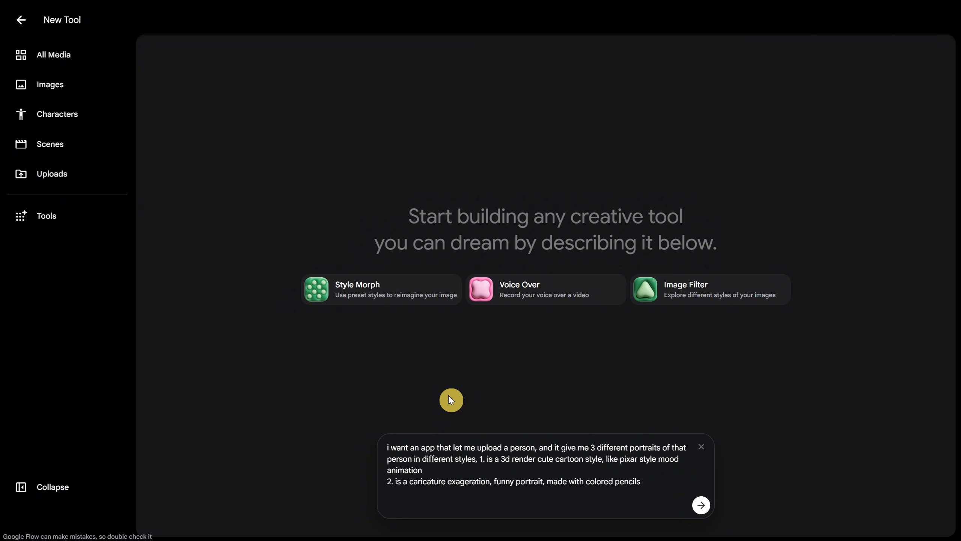
type(",")
Add "3. i want a coloring book clean line art, black line on white background" and "all should capture the person identity", and submit the prompt.
key("shift+Return")
type("3. i want a coloring")
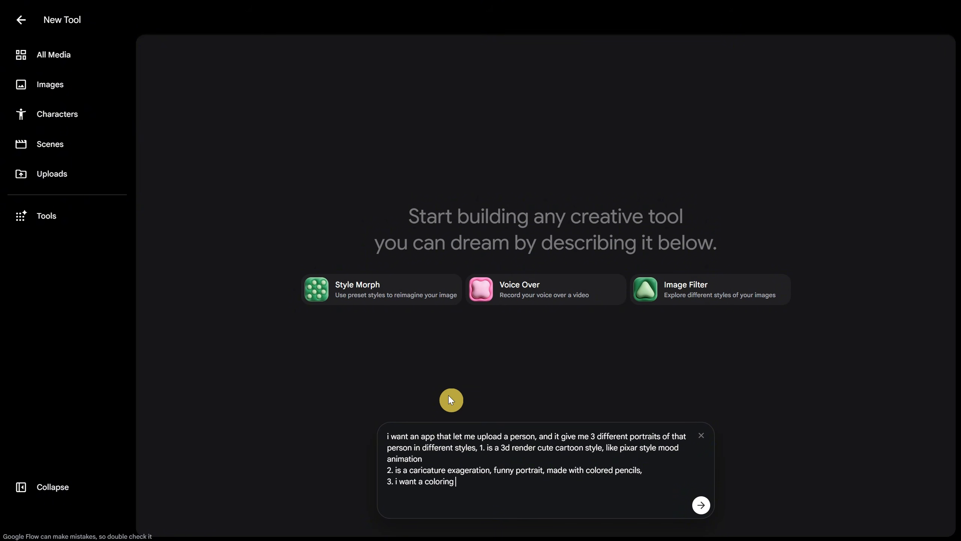
type(" book clean line art, black line on white background")
key("shift+Return")
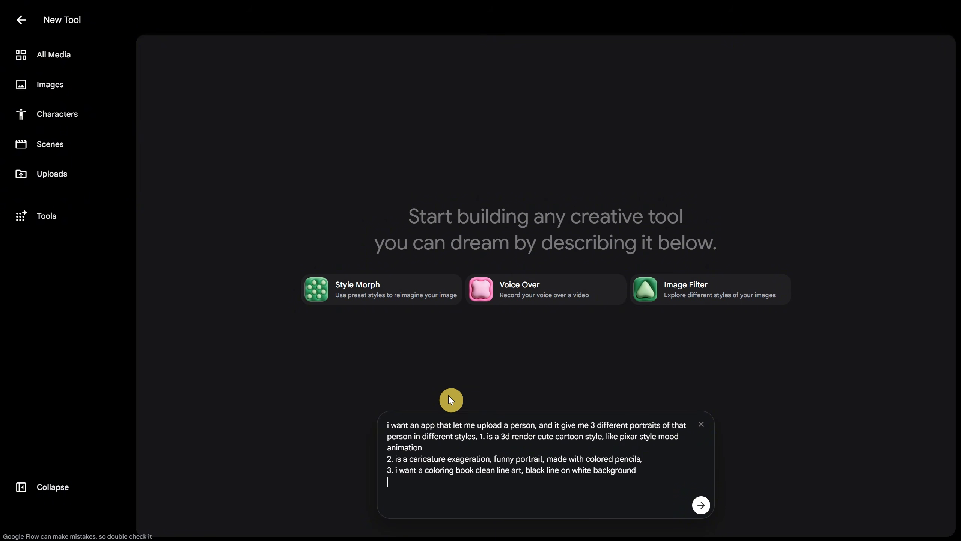
key("shift+Return")
type("all should capture the person identity")
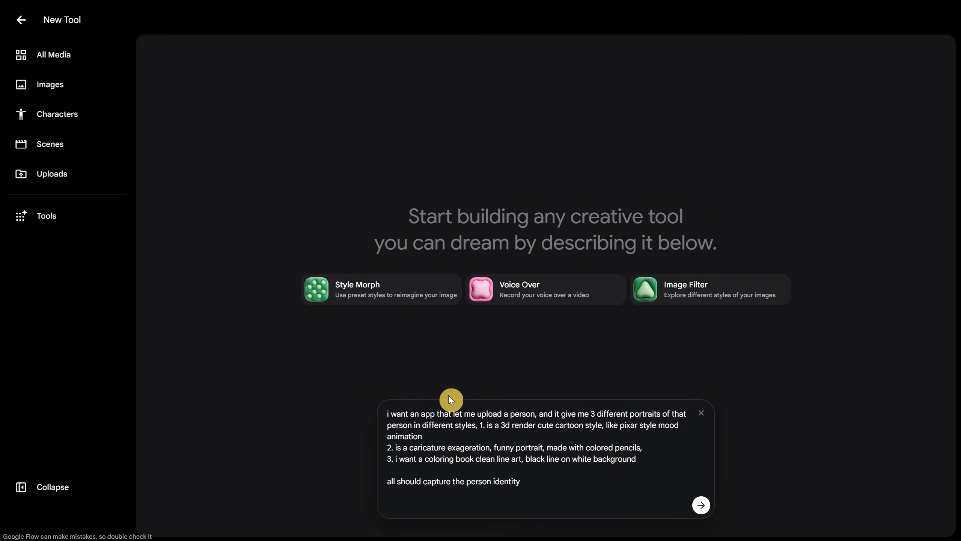
key("Return")
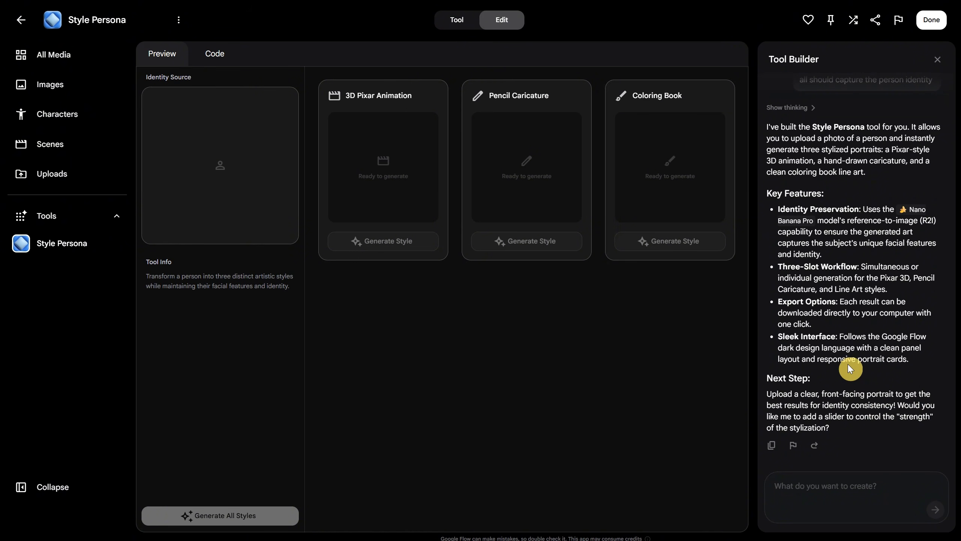
Rename the newly built tool to Style Portrait.
left_click(180, 22)
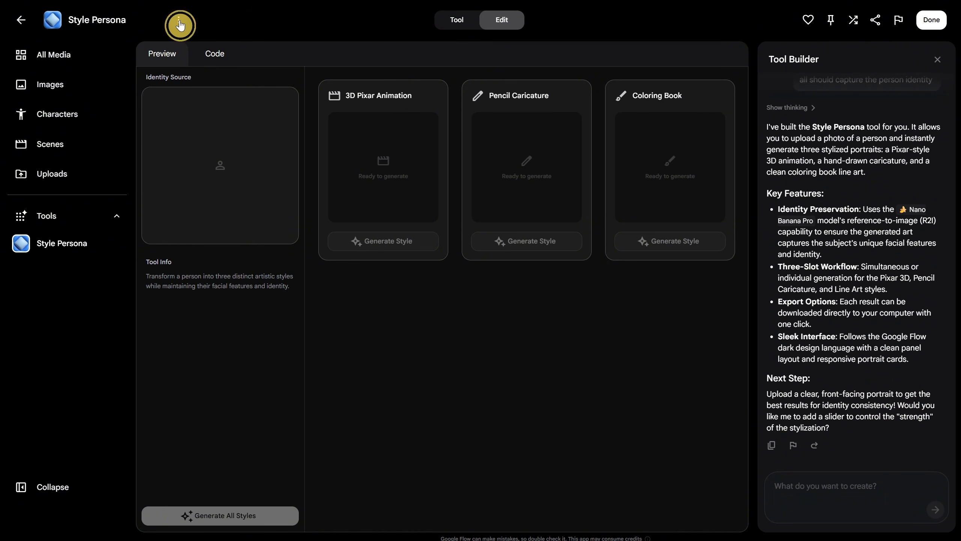
left_click(197, 45)
left_click_drag(132, 20, 95, 17)
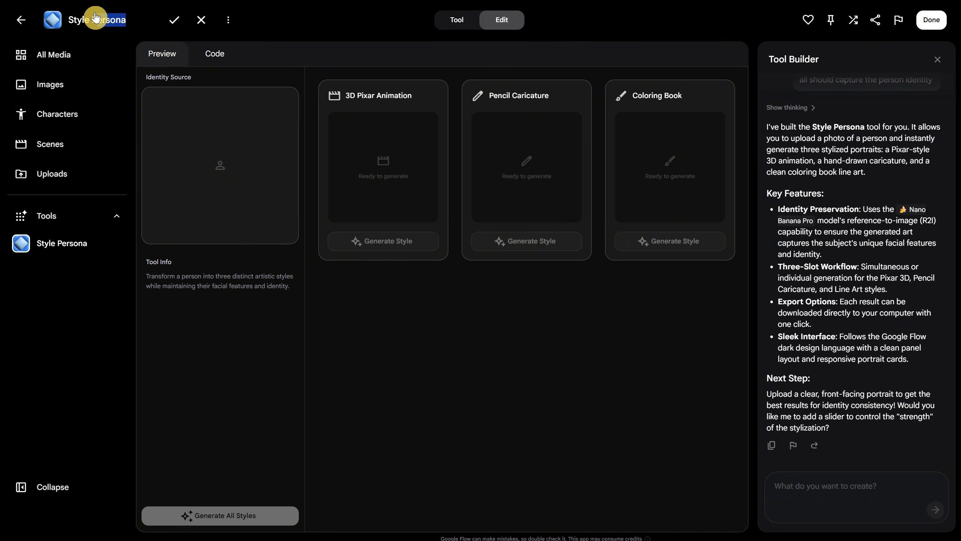
type("ortrait")
left_click(178, 22)
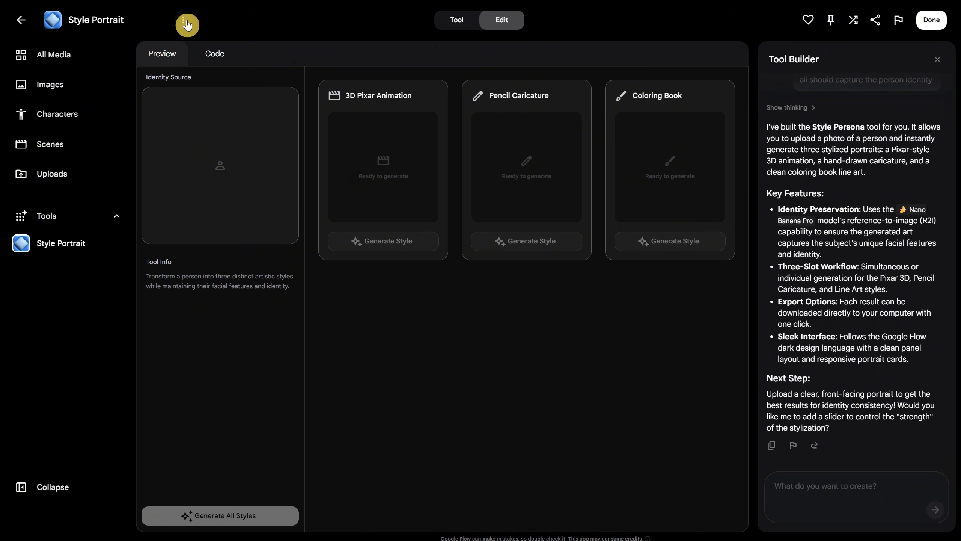
Change the Style Portrait tool's icon to the purple face with hair and save it.
left_click(184, 24)
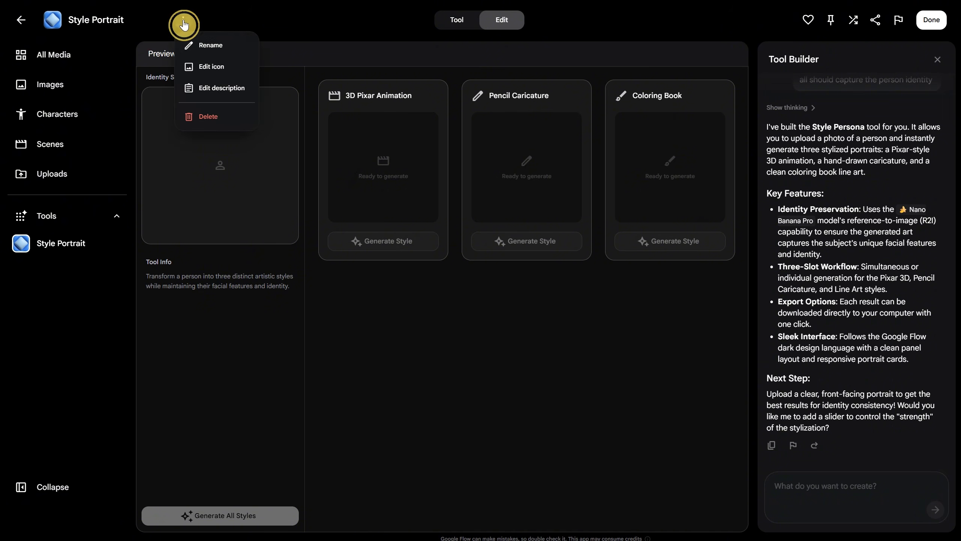
left_click(220, 67)
scroll(618, 230, "down", 3)
scroll(567, 197, "up", 3)
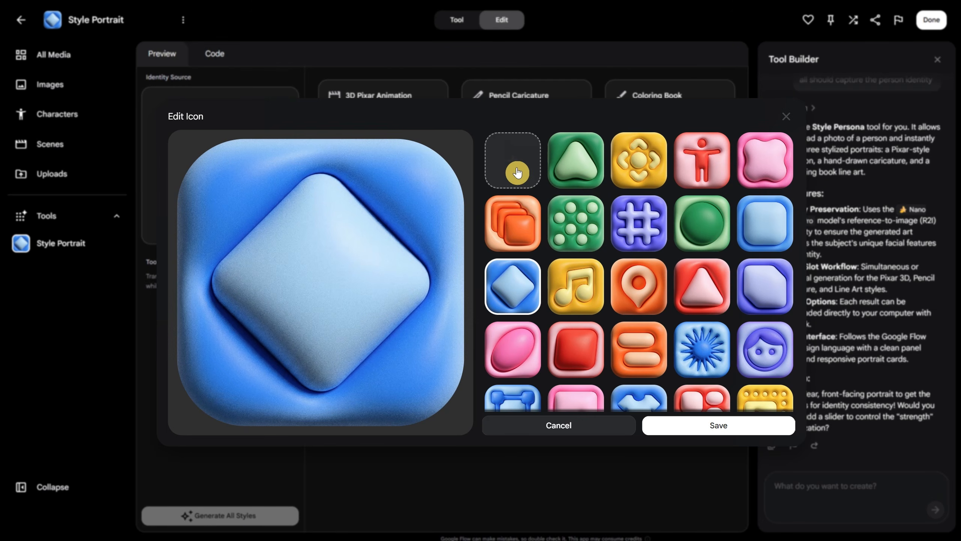
left_click(767, 361)
left_click(721, 425)
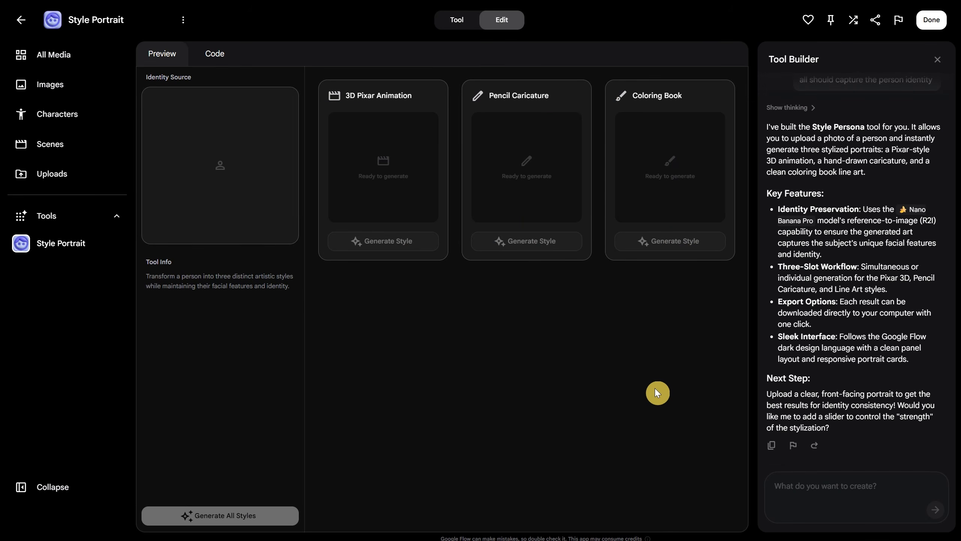
Add the woman's photo as the identity source, generate all styles, and generate the Coloring Book style separately.
mouse_move(225, 151)
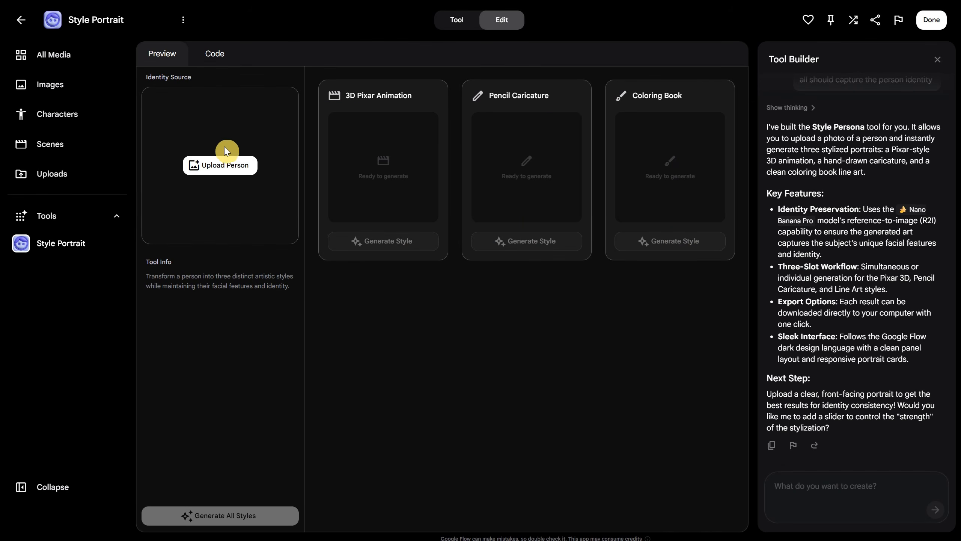
left_click(224, 169)
left_click(582, 411)
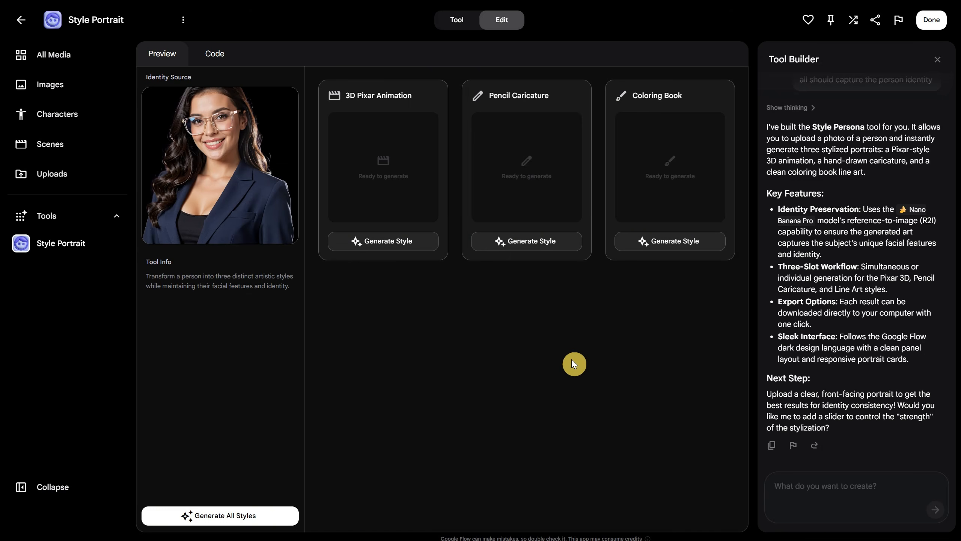
left_click(236, 519)
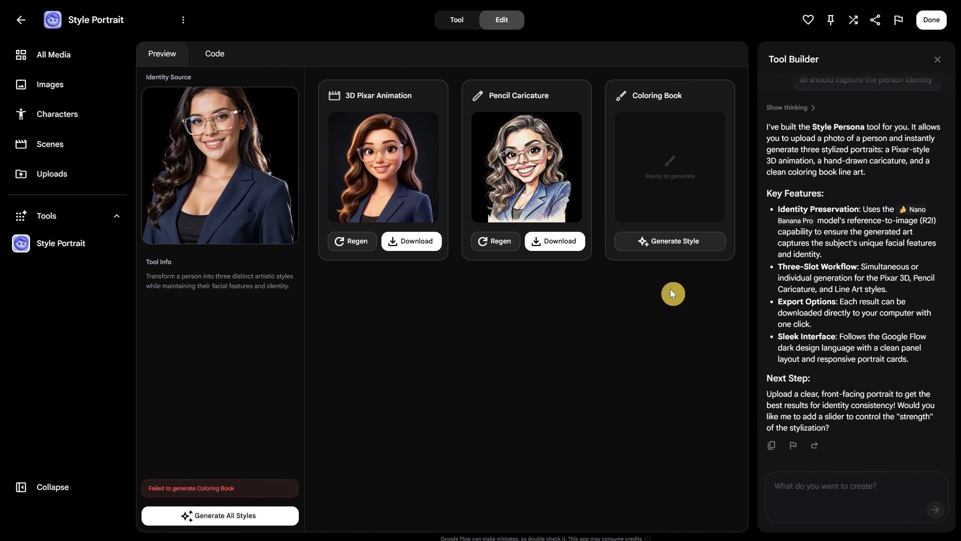
left_click(680, 243)
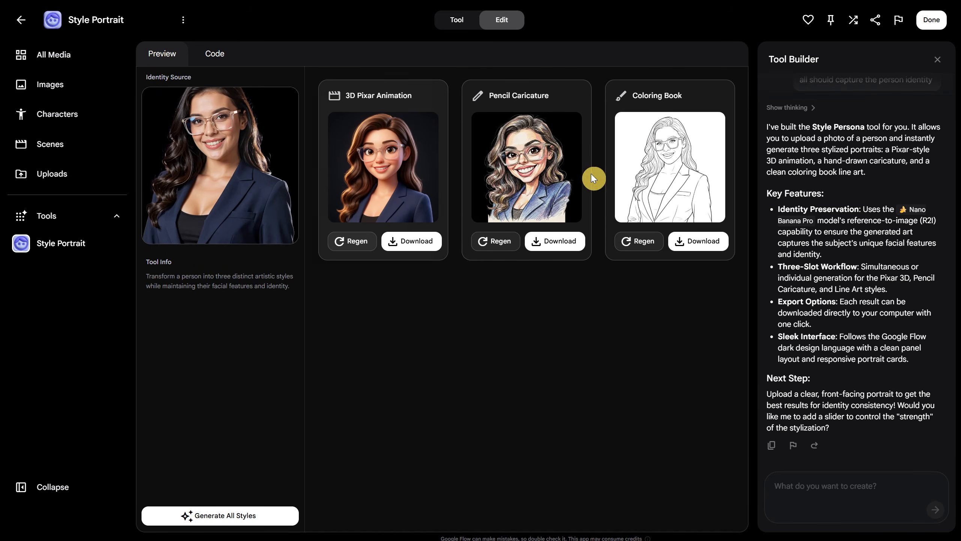
Submit the Tool Builder request "i want when i click on generated image to be able to see it bigger and also to compare it with the original".
left_click(818, 495)
type("i want ")
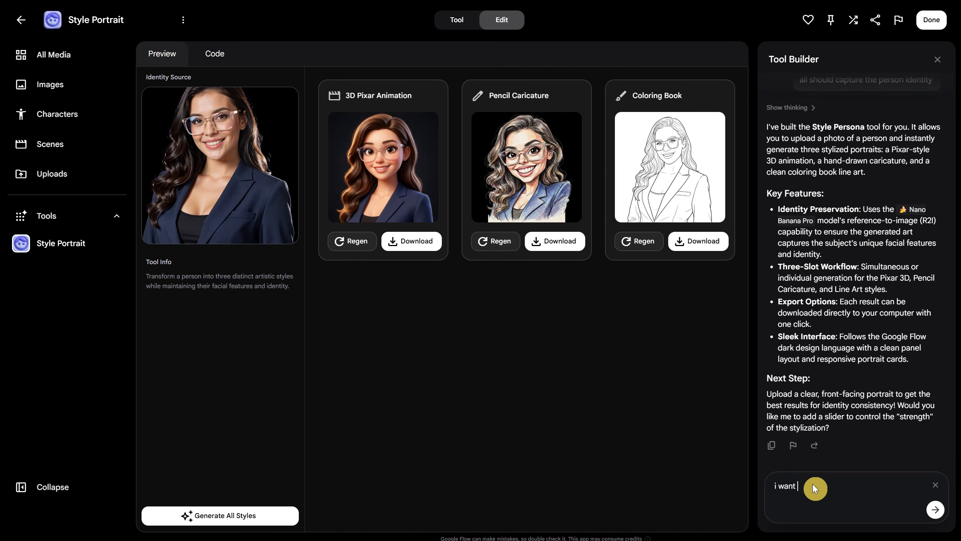
type("when i click on generated image to b")
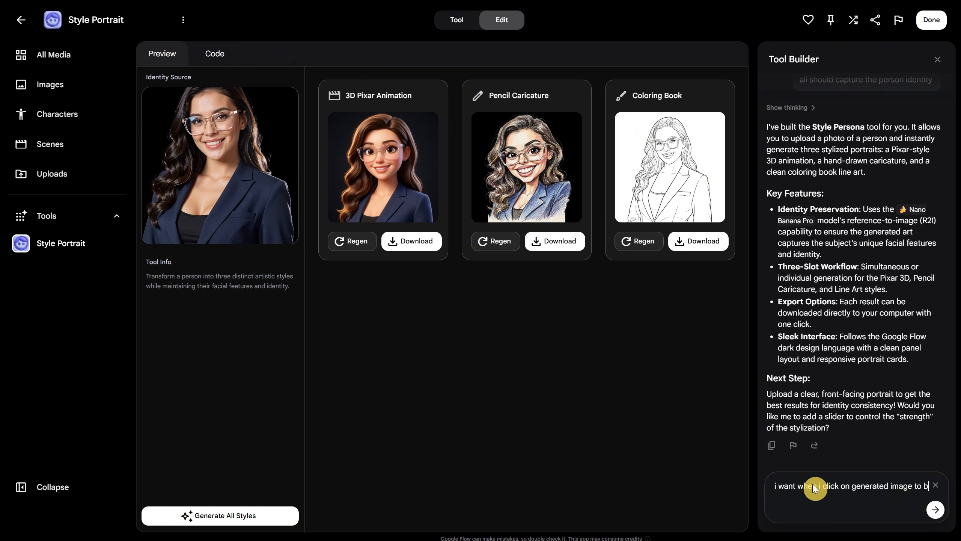
type("e able to see it bi")
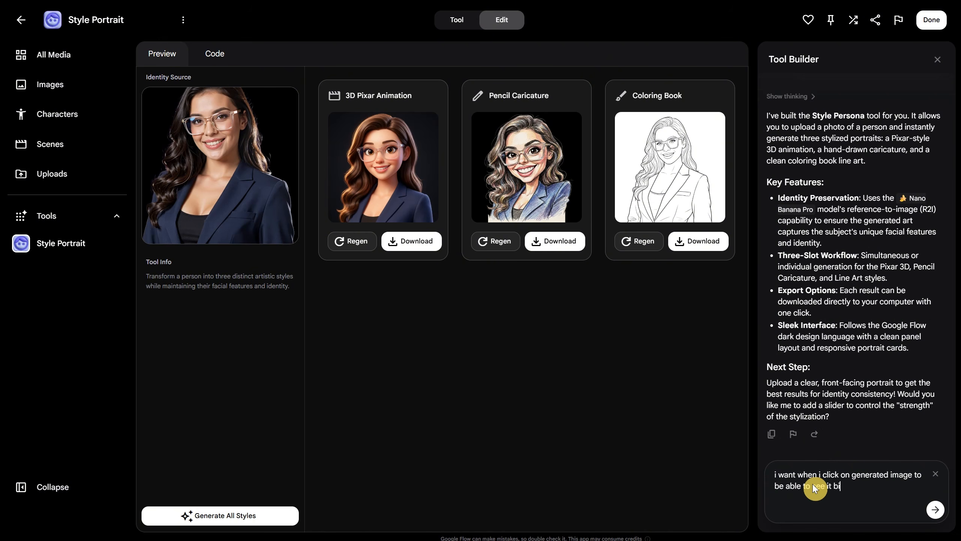
type("gger and also to compare it with the original")
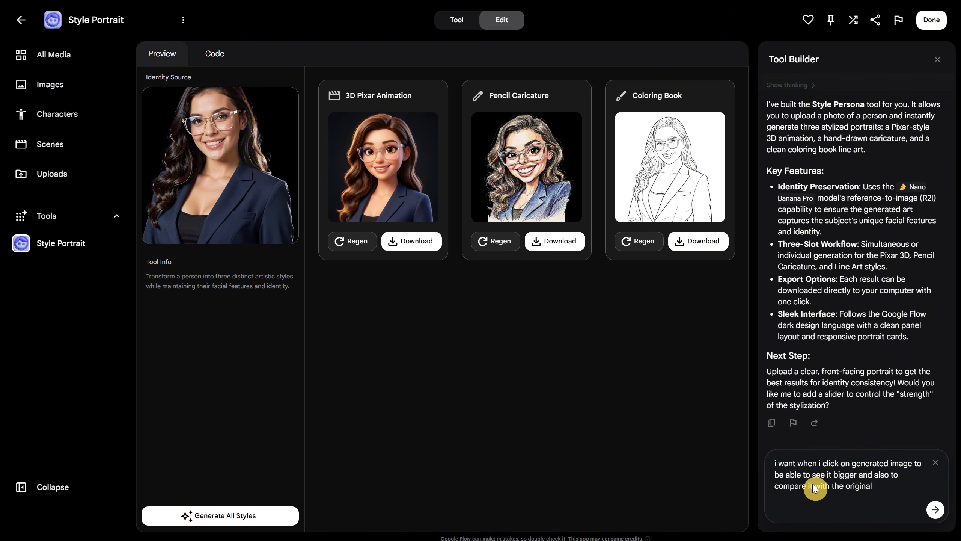
key("Return")
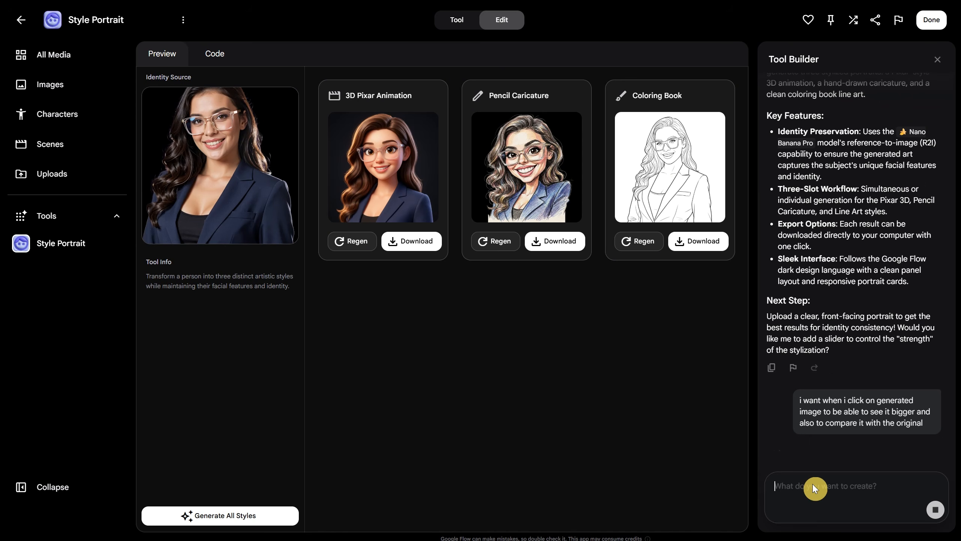
Examine the tool's App.tsx source code, including the style prompts, and return to the preview.
left_click(214, 54)
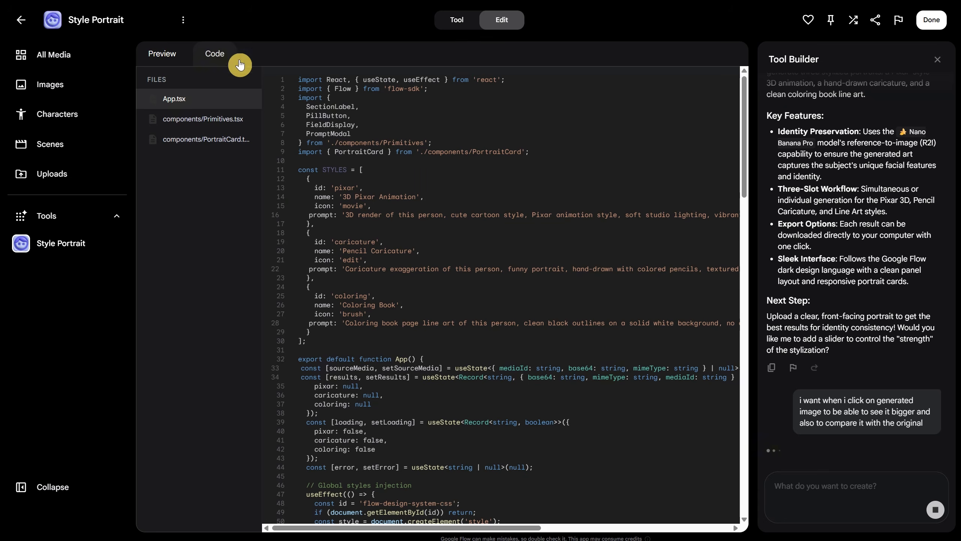
scroll(502, 274, "down", 10)
scroll(500, 268, "up", 10)
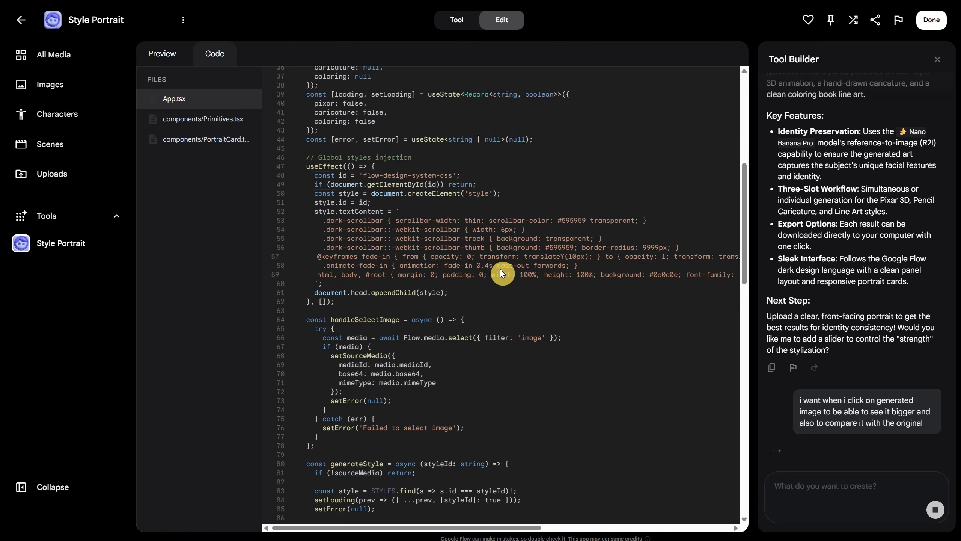
left_click(158, 55)
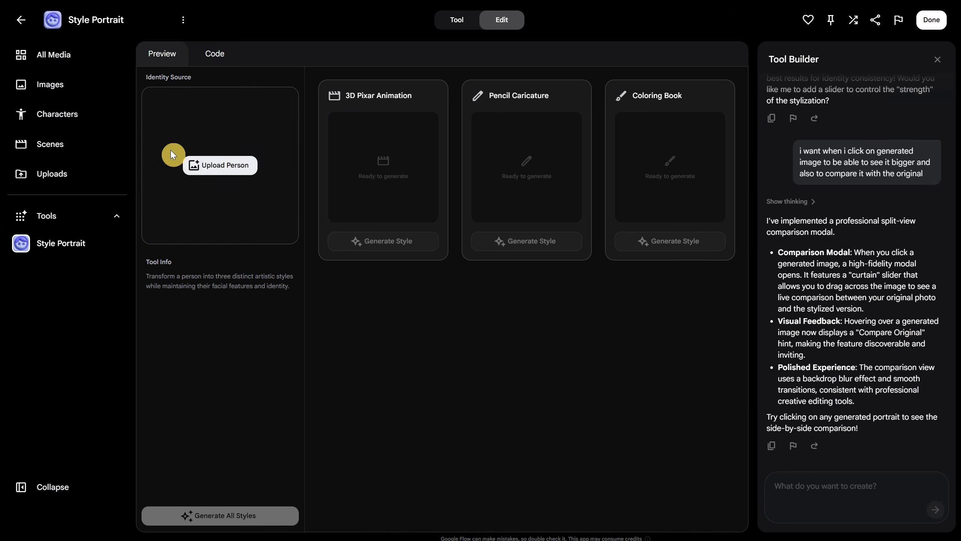
Load woman.jpg as the person in the updated tool and generate all styles.
left_click(212, 167)
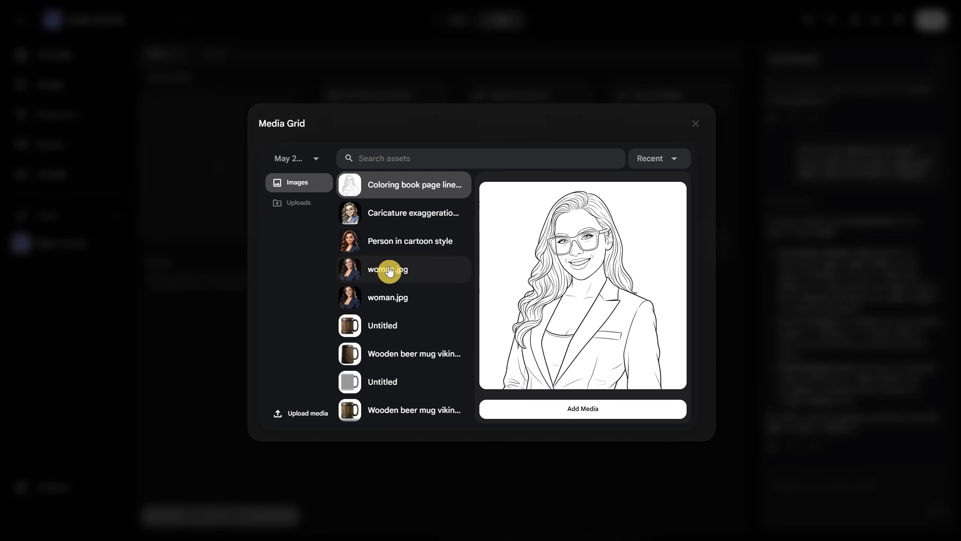
left_click(386, 270)
left_click(562, 408)
left_click(287, 515)
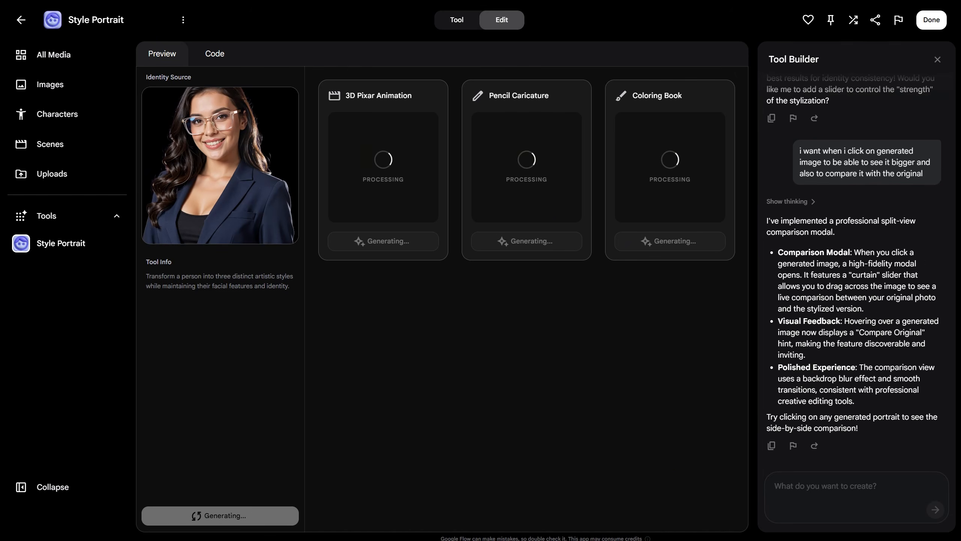
Compare the 3D Pixar Animation, Pencil Caricature and Coloring Book portraits with the original photo in the comparison view.
left_click(393, 182)
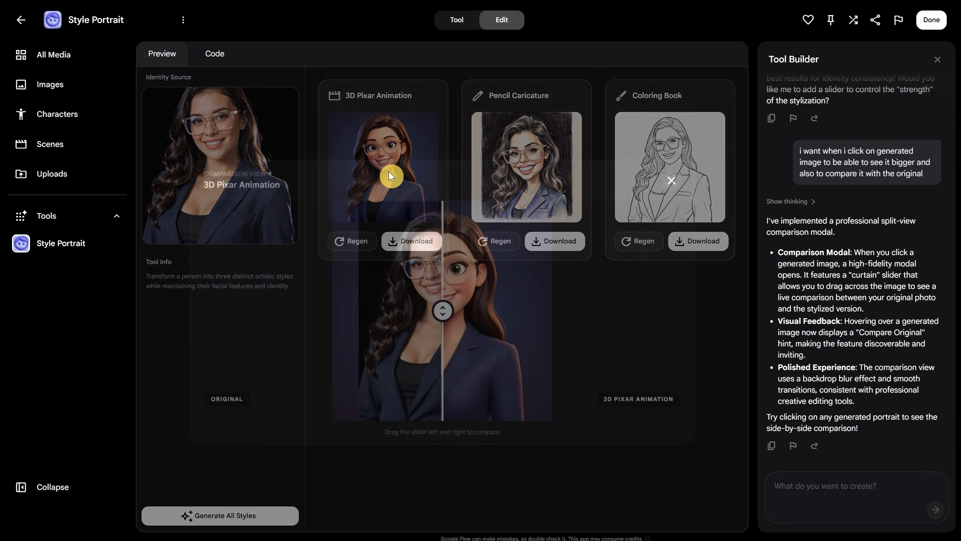
left_click_drag(444, 308, 628, 309)
left_click(672, 181)
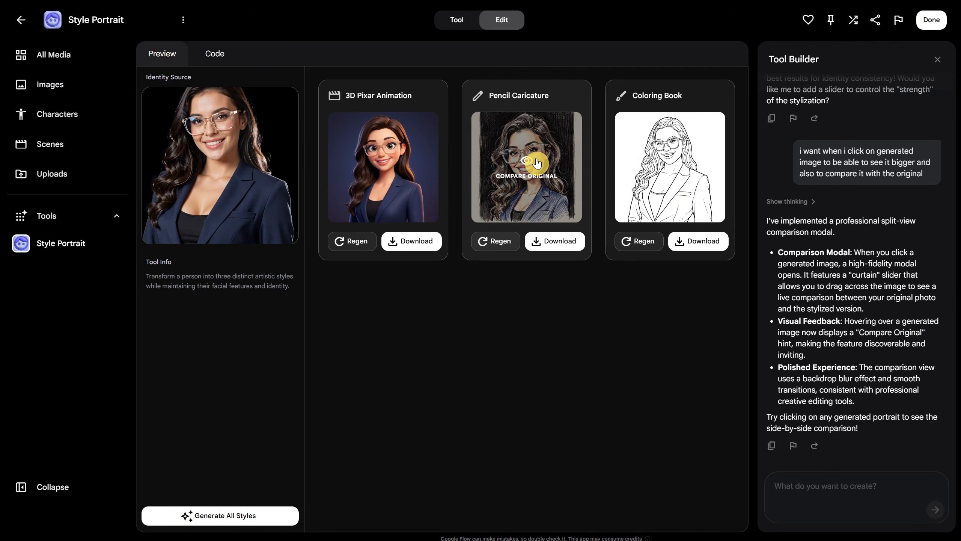
left_click(536, 160)
mouse_move(442, 303)
left_mouse_down()
mouse_move(513, 291)
mouse_move(259, 268)
mouse_move(631, 309)
mouse_move(264, 286)
mouse_move(672, 250)
mouse_move(677, 171)
left_mouse_up()
left_click(676, 174)
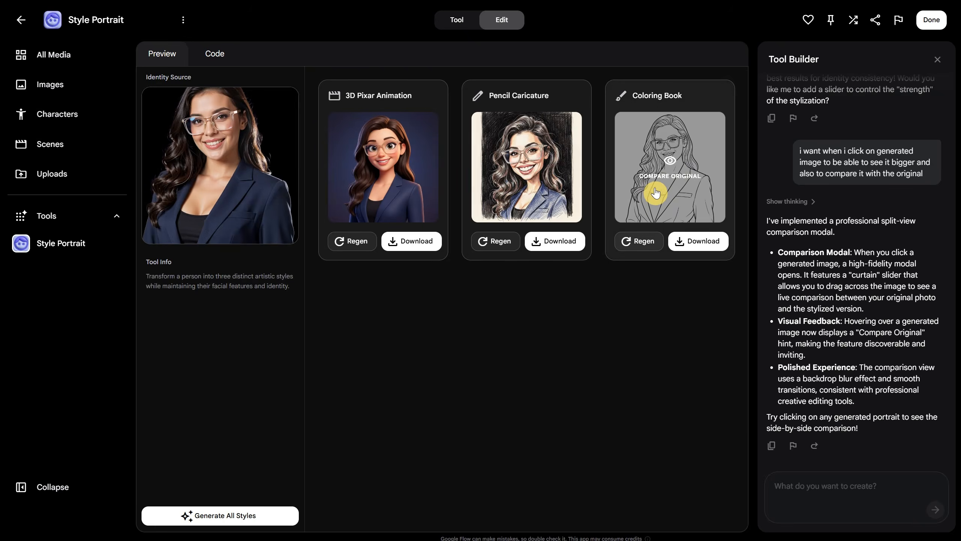
left_click(668, 166)
left_click_drag(510, 243, 640, 242)
left_click(672, 179)
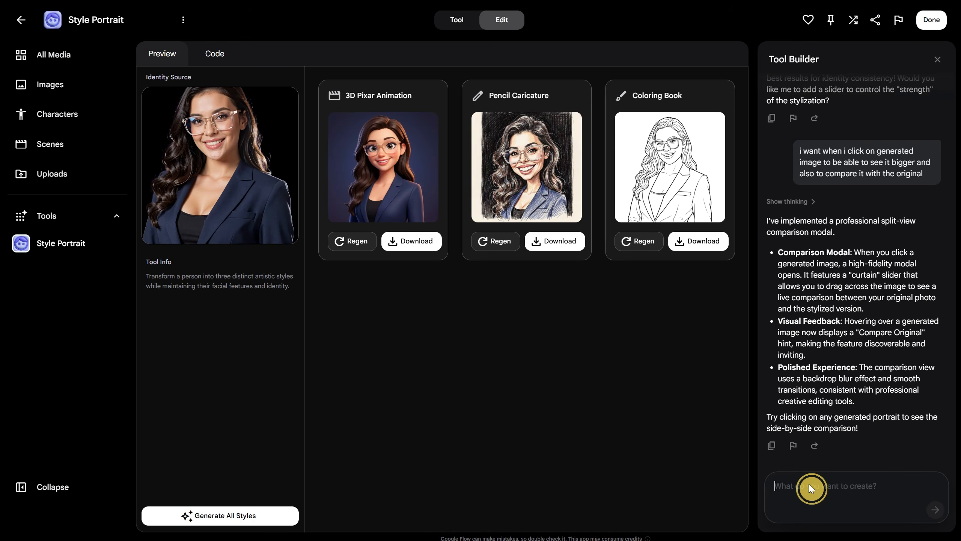
Ask the Tool Builder to make the generated image "even more consistent with the character" and "keep the identity more".
type("i want the gener")
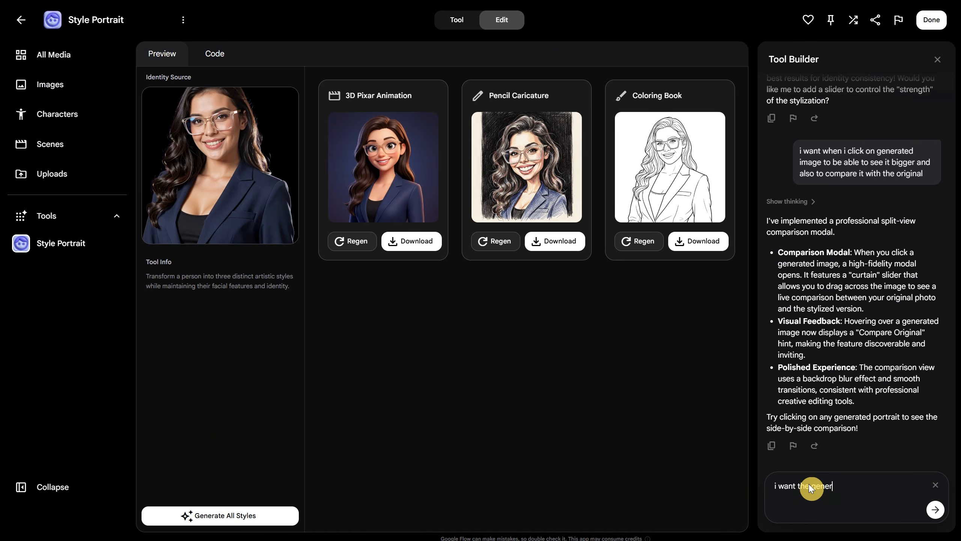
type("ated image to be even more consistent with")
type(" the character, now is a little different, i want to keep the iden")
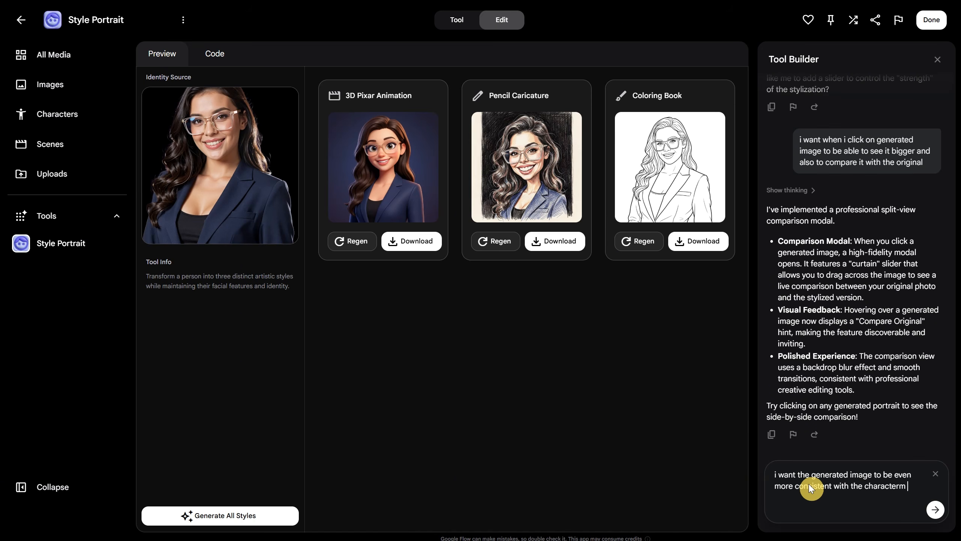
type("tity more")
key("Return")
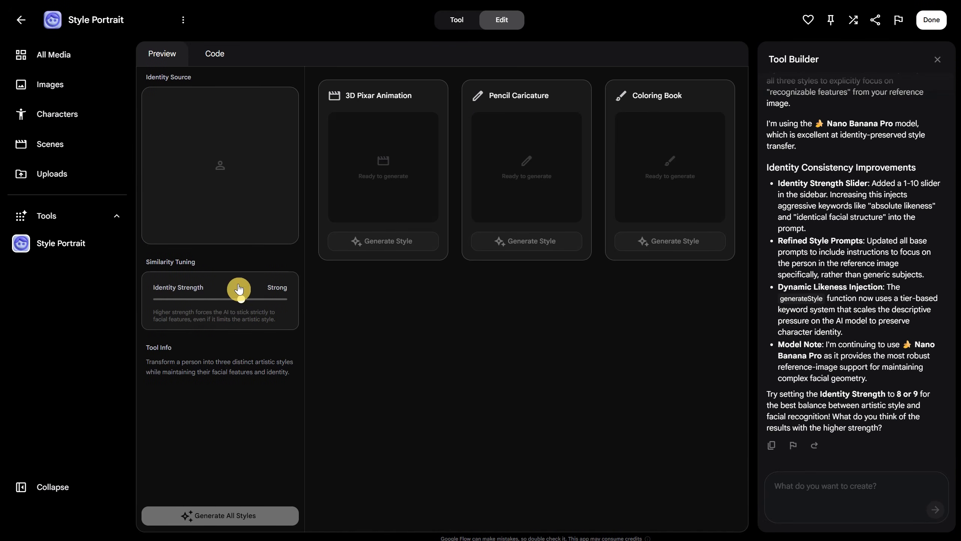
Load woman.jpg again, set Identity Strength to Max Likeness, and generate all styles.
left_click(230, 169)
scroll(395, 301, "down", 2)
left_click(395, 300)
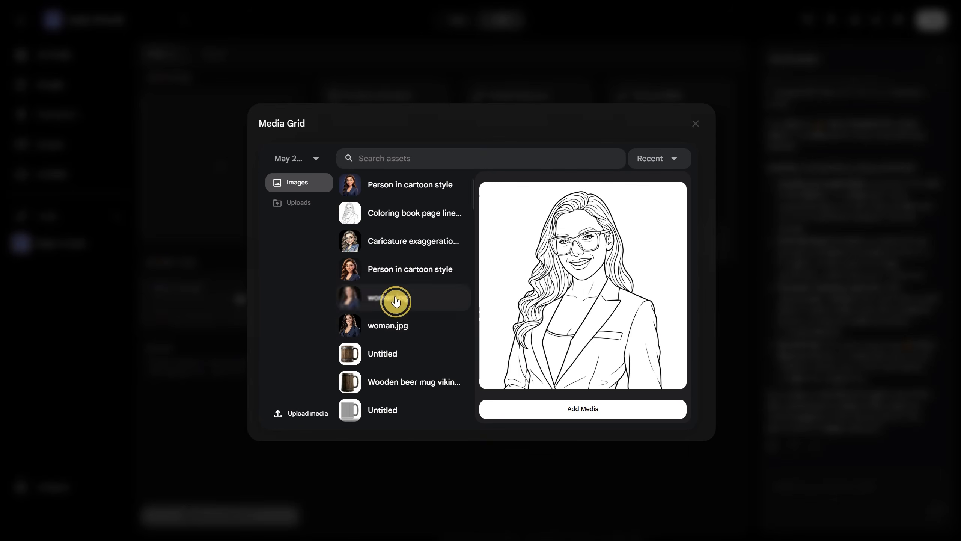
left_click_drag(248, 304, 288, 301)
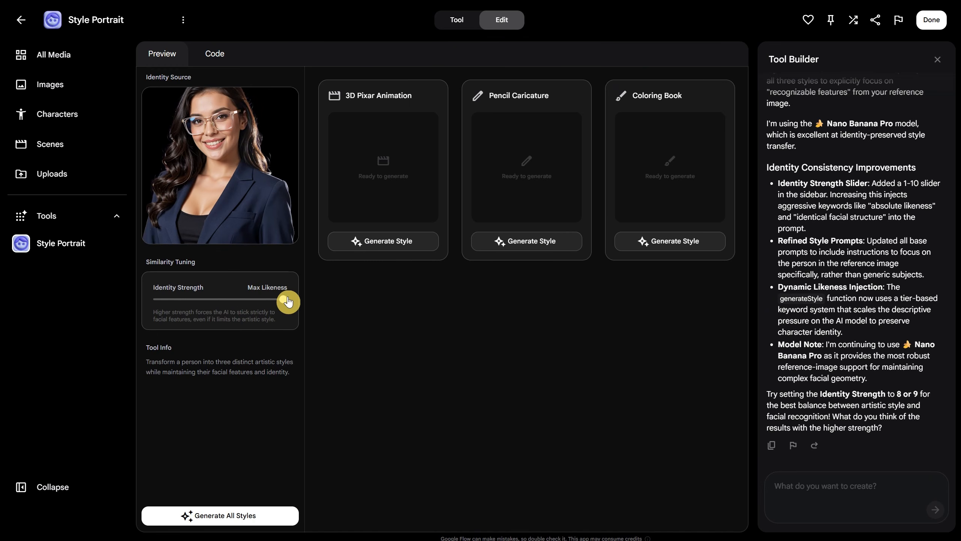
left_click(244, 516)
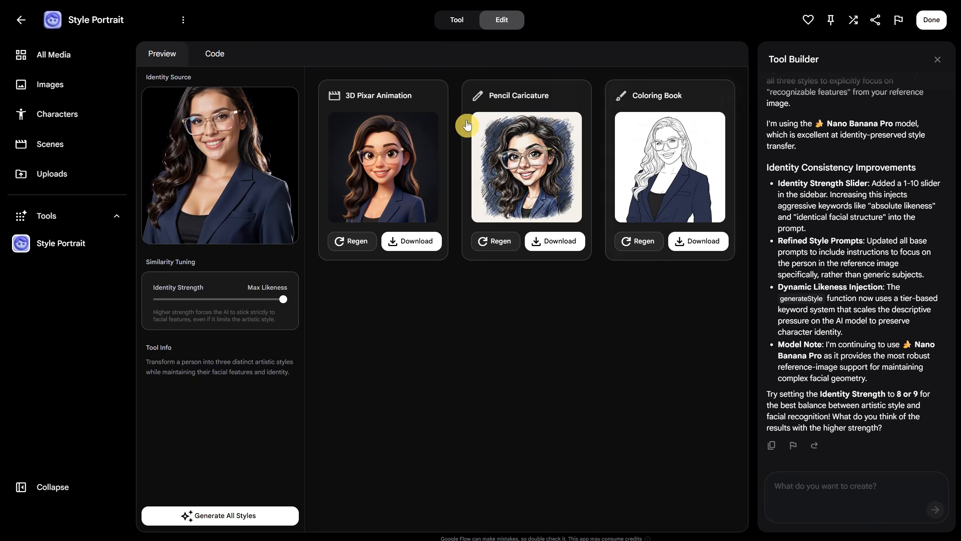
Check the likeness of the three Max Likeness portraits against the original photo with the comparison slider.
left_click(386, 170)
left_click_drag(438, 287, 326, 303)
left_click_drag(580, 313, 610, 314)
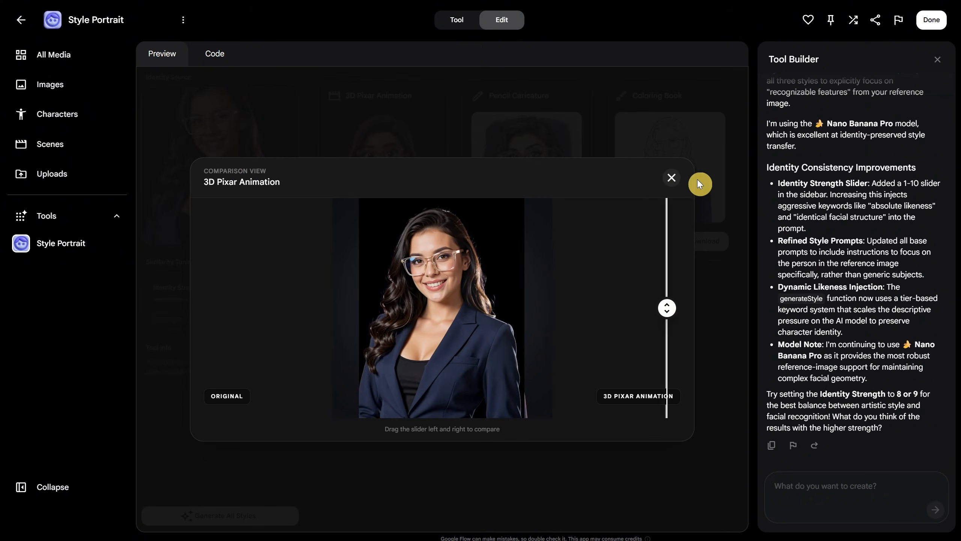
left_click(672, 179)
left_click(522, 180)
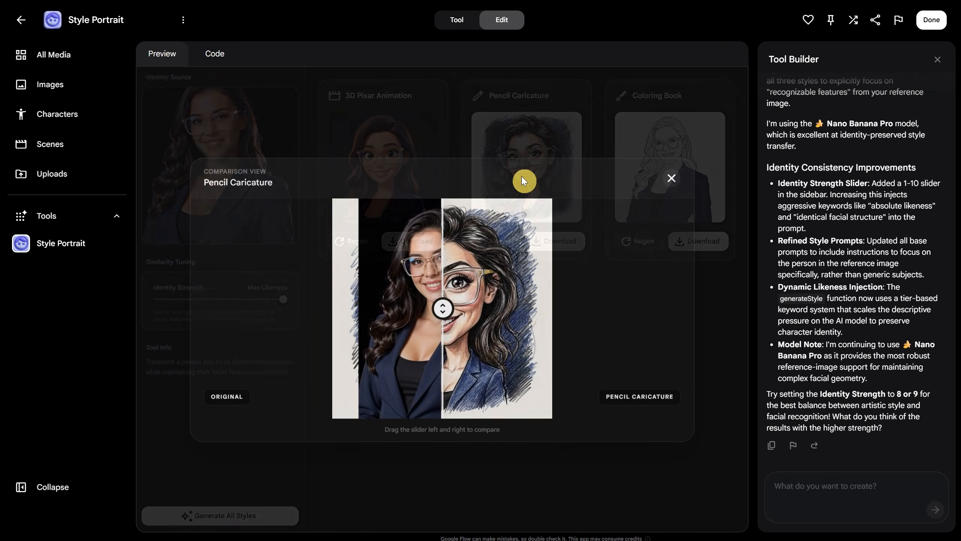
left_click_drag(442, 307, 691, 183)
left_click(672, 181)
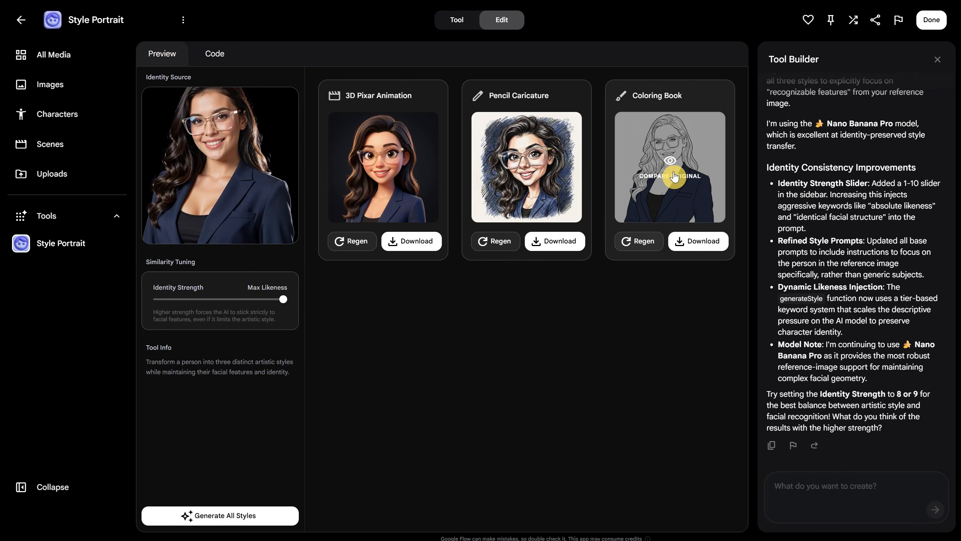
left_click(673, 177)
left_click_drag(441, 307, 681, 179)
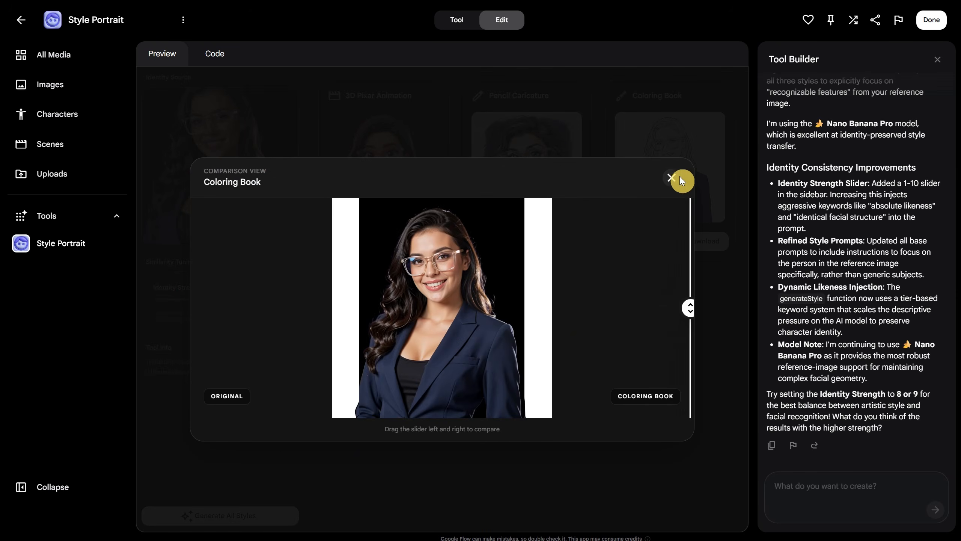
left_click(671, 178)
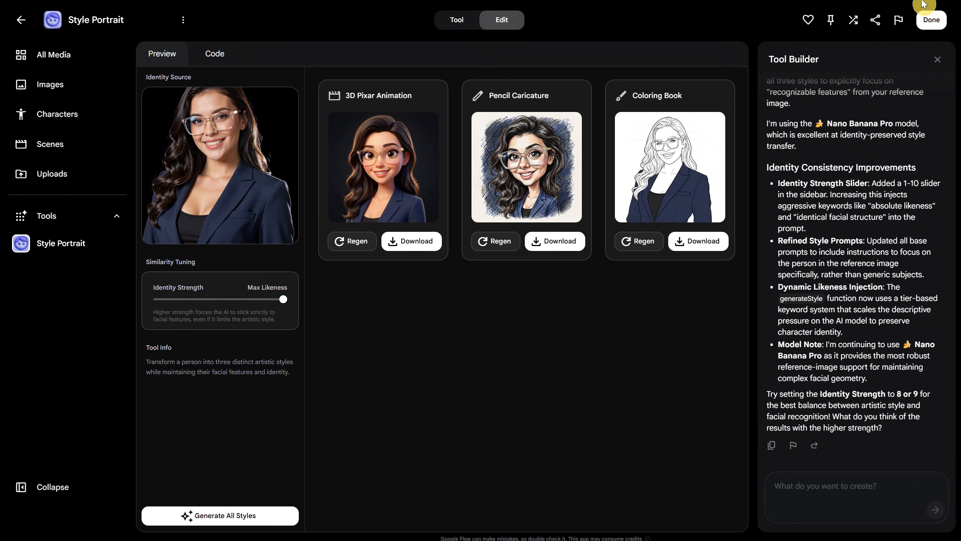
Finish editing the tool and open Style Portrait from the personal tools collection.
left_click(929, 21)
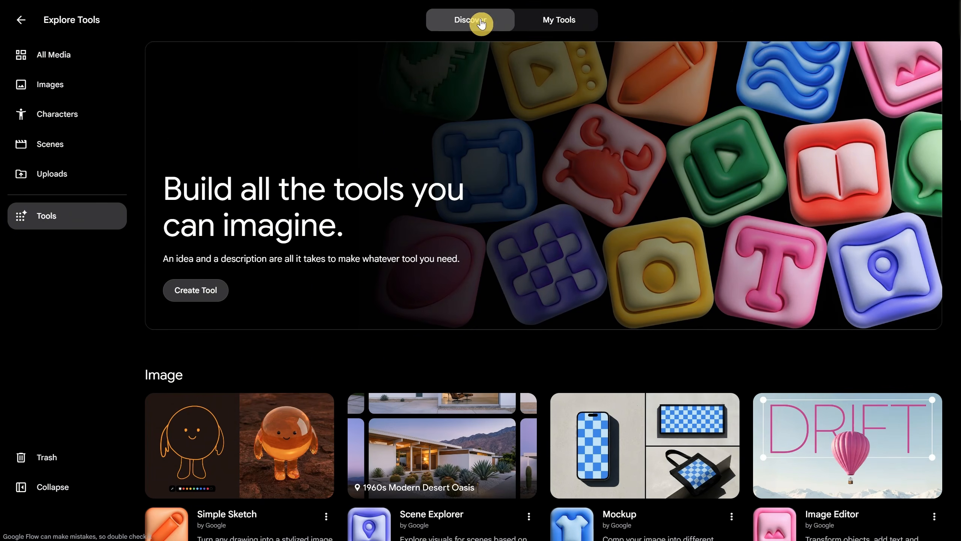
left_click(555, 21)
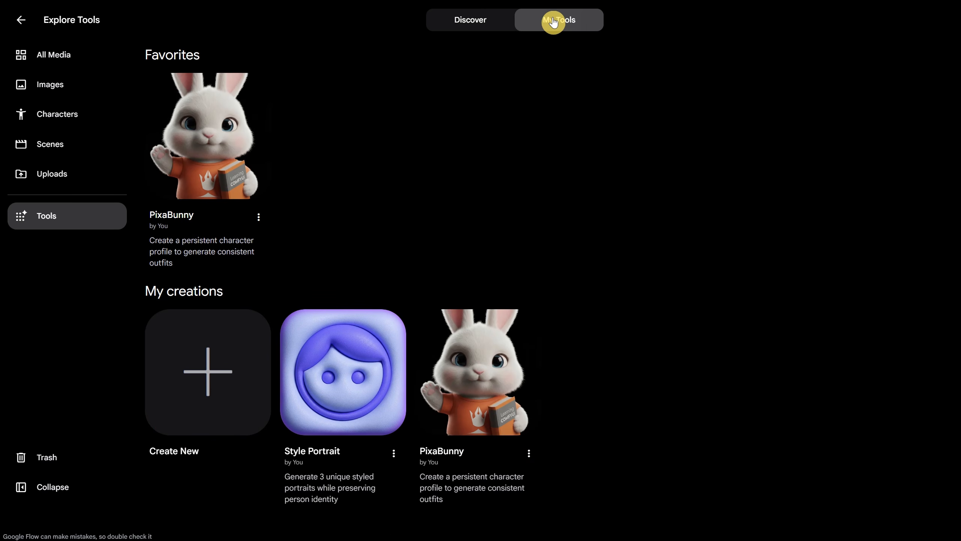
left_click(369, 383)
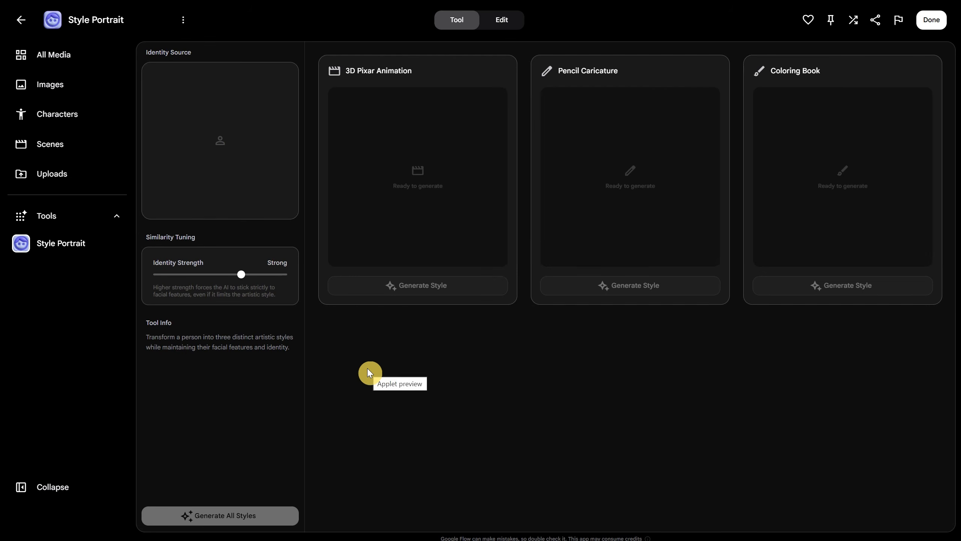
Remix the Style Portrait tool and rename the copy to "Outfit Change".
mouse_move(222, 178)
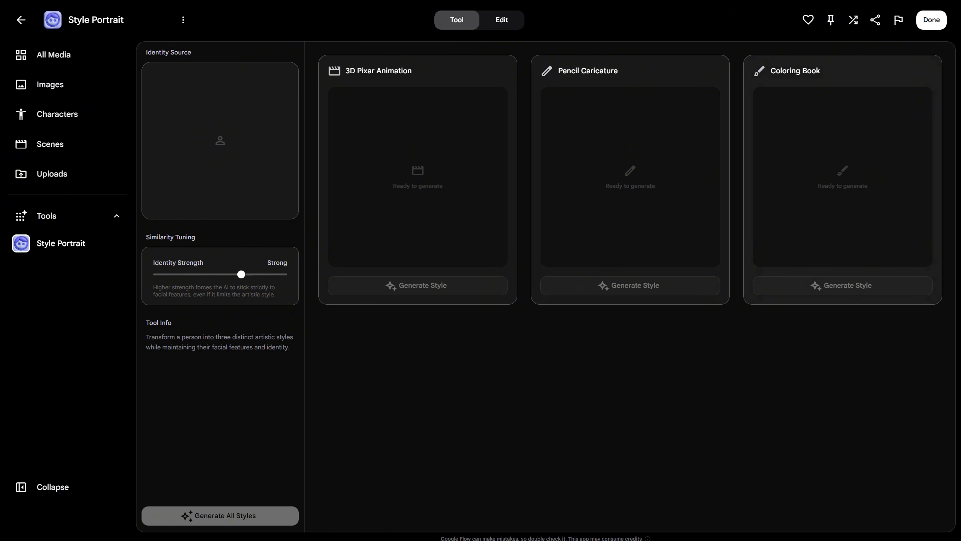
left_click(852, 27)
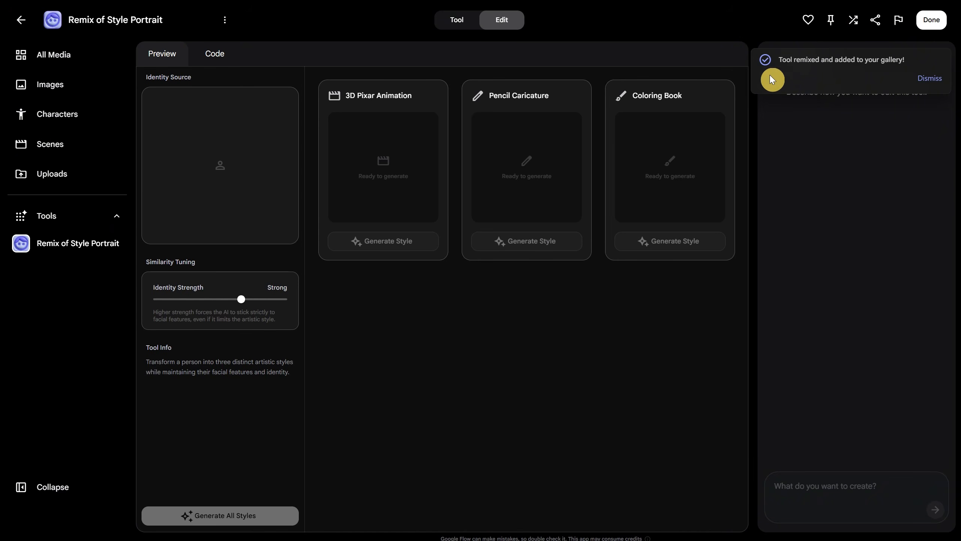
left_click(225, 21)
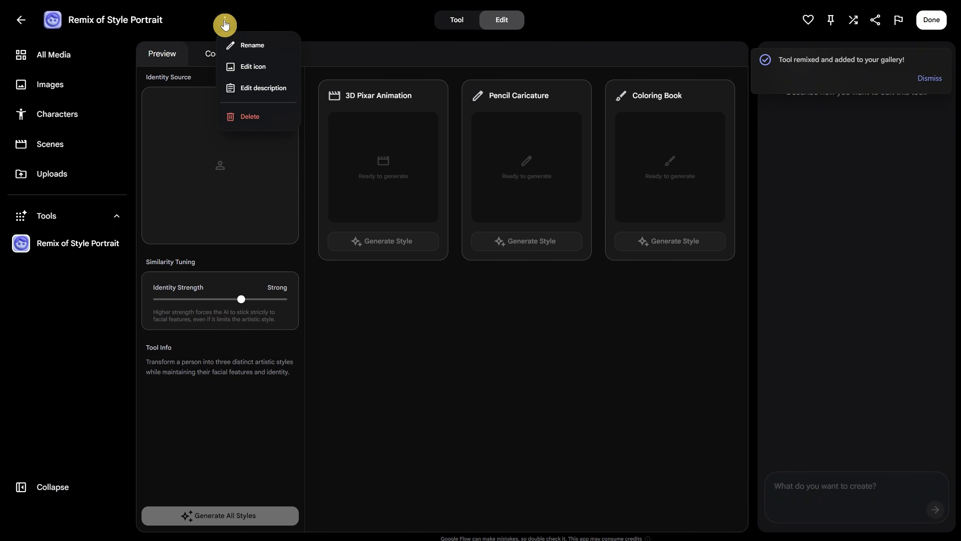
left_click(250, 45)
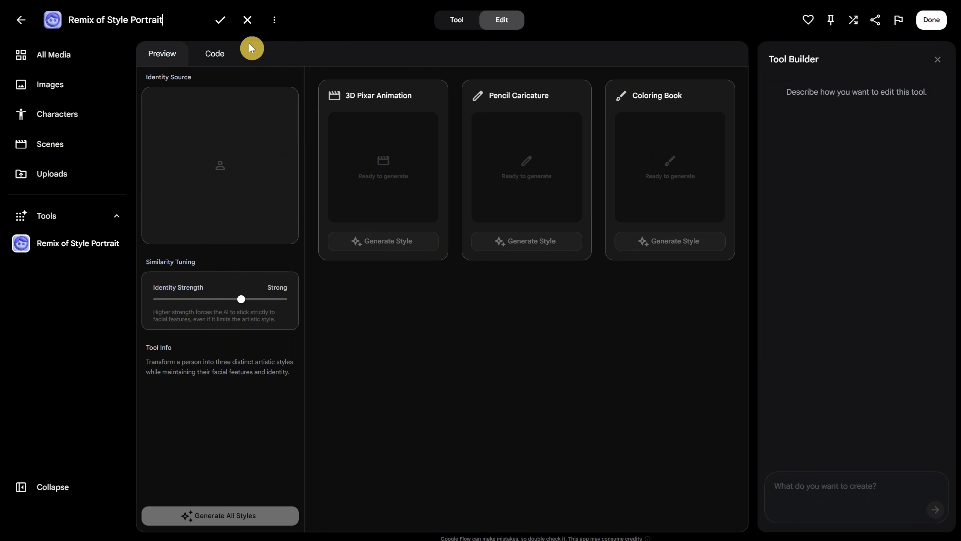
left_click_drag(187, 17, 52, 20)
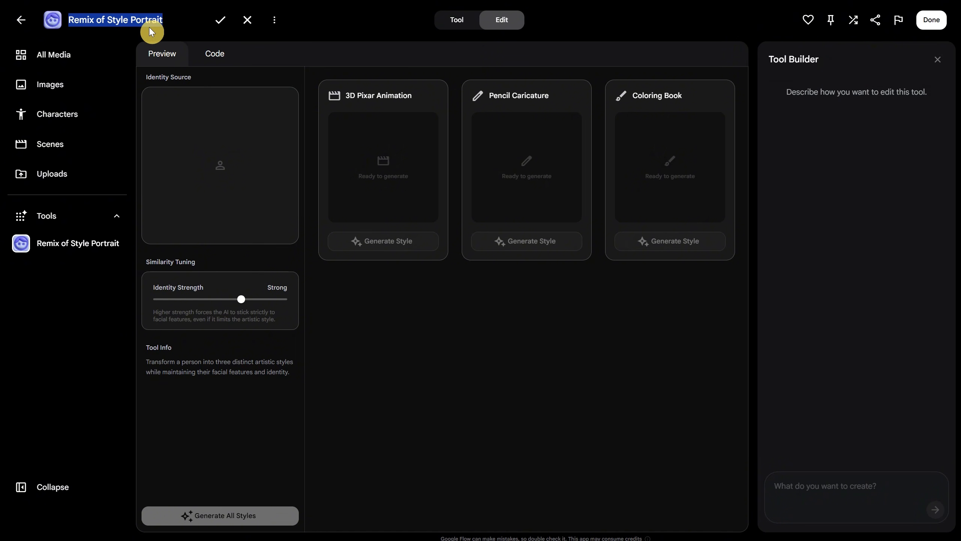
type("Outfit Change")
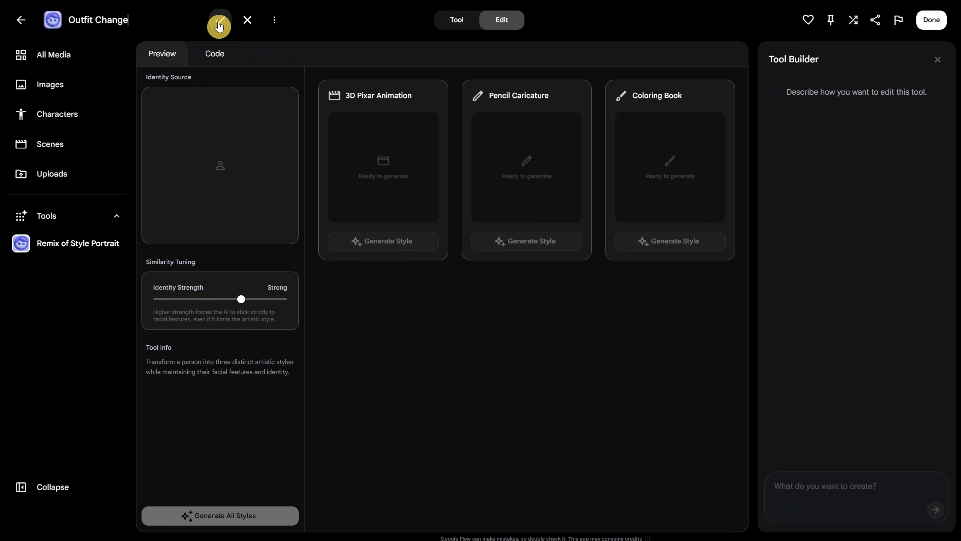
left_click(219, 26)
Write a Tool Builder request for three images of an uploaded person, changing only outfit, environment and lighting while keeping pose, identity and ratio.
left_click(817, 507)
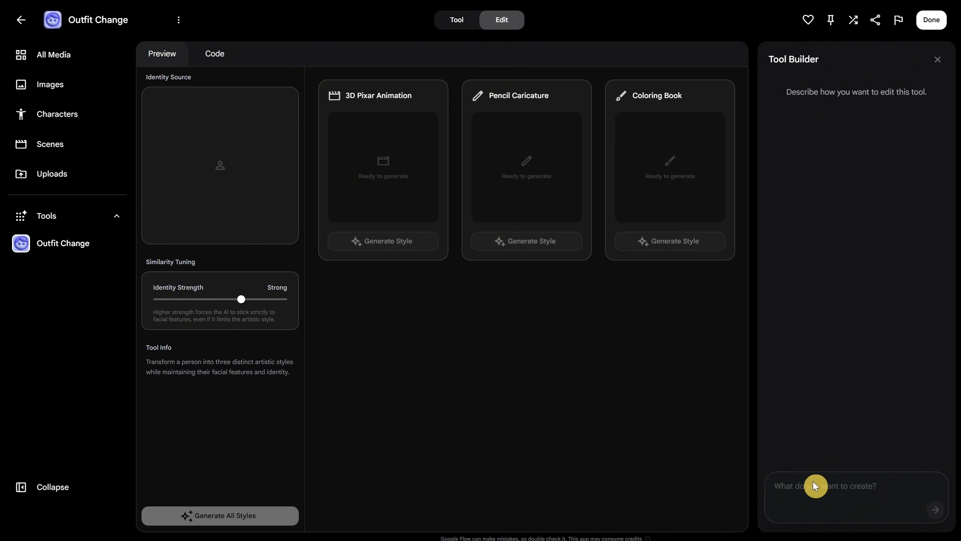
type("i want to be able to upload an image of a")
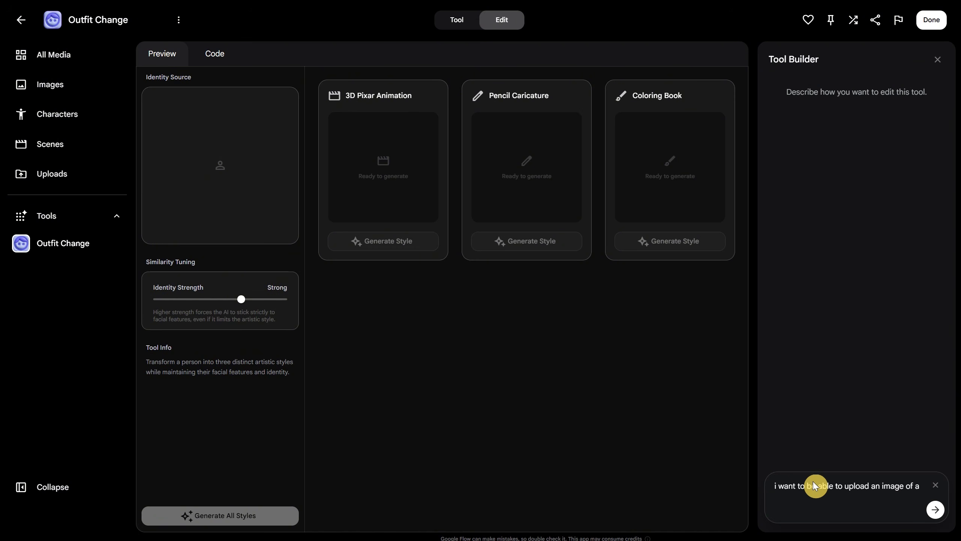
type(" person and to generate 3 different images, but instead of styles i want to be changes only in the")
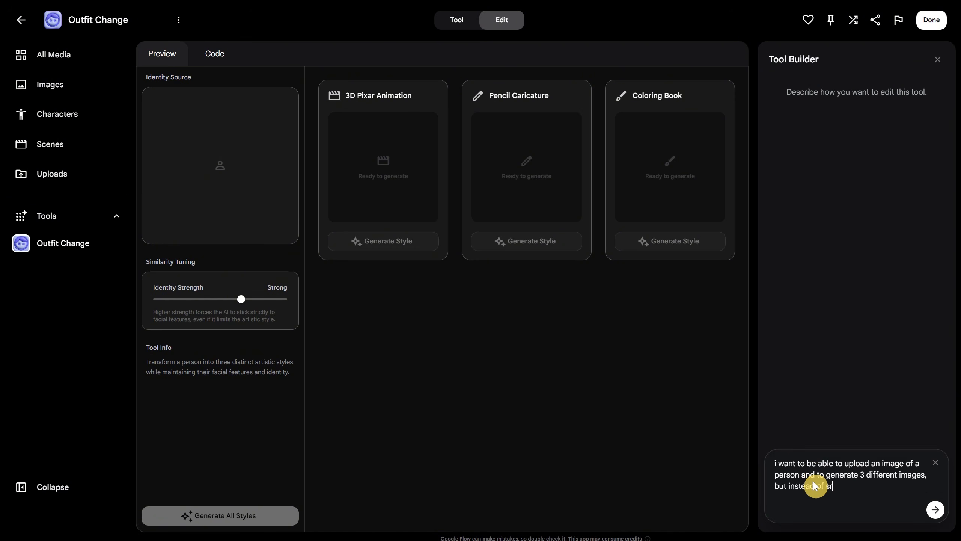
type(" outfit and environment")
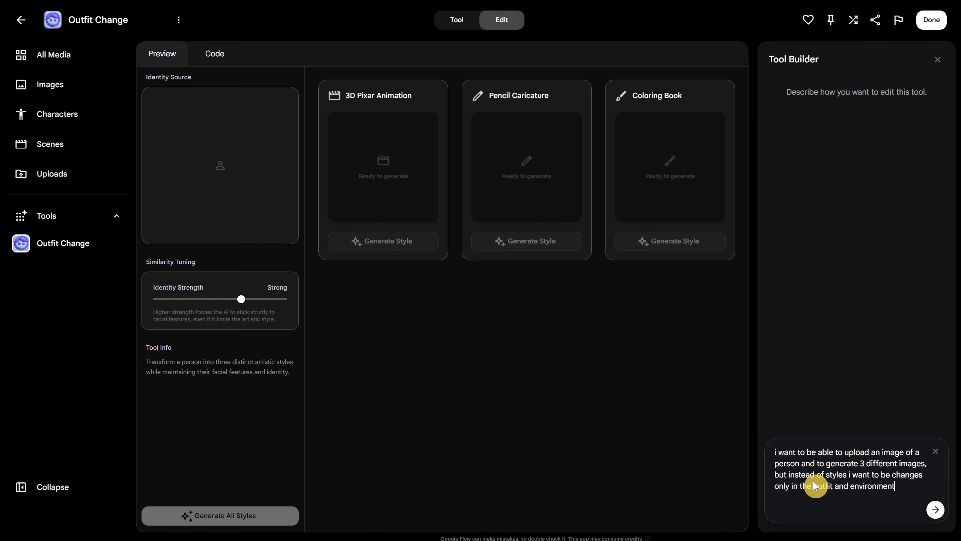
type(" and lighting, keeping everthing else the same, same pose, same person ide")
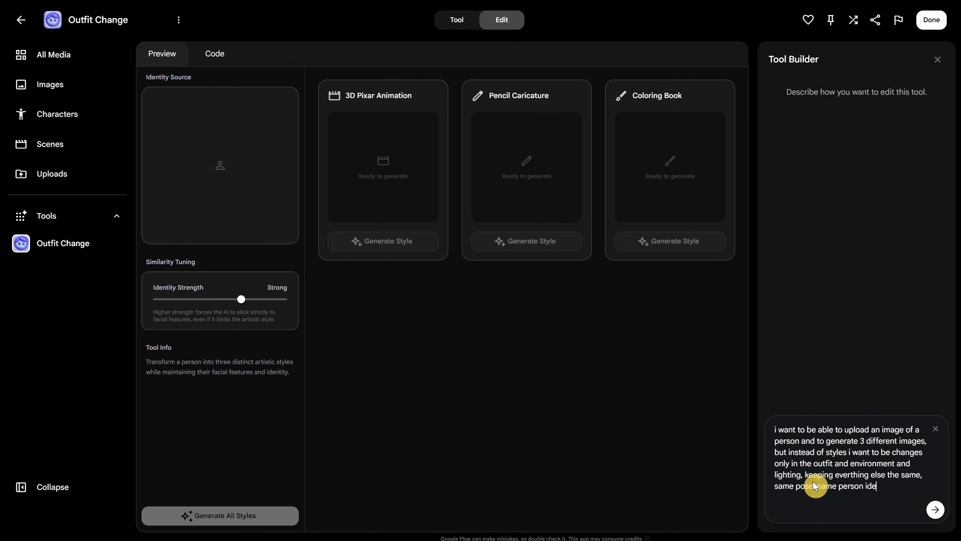
type("ntity, same ratio. ve")
Add to the request three fields below the upload for outfit and environment, plus full-view comparison with matching ratio and pose, and submit it.
key("BackSpace")
key("BackSpace")
type("bellow the ")
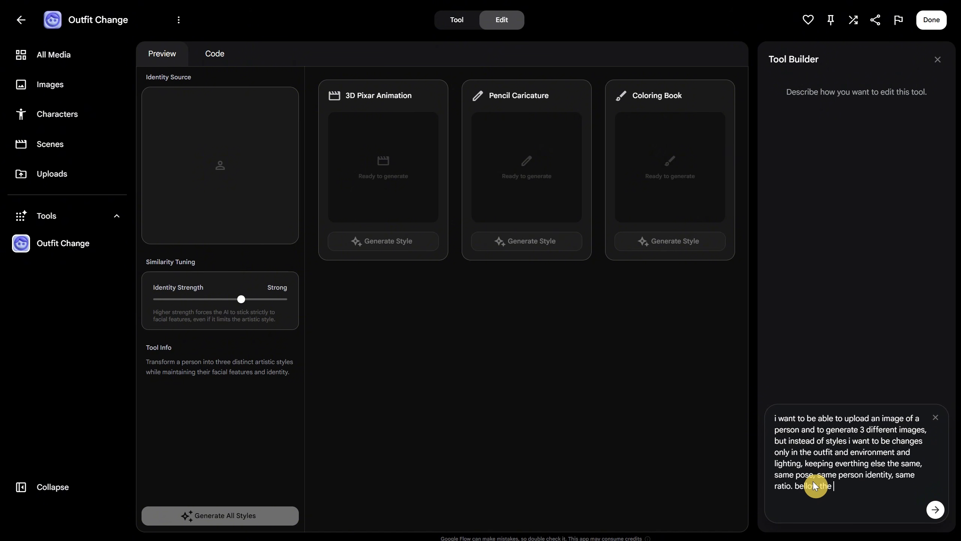
type("image upload i want 3 fields where ic an mention the type of outfit i want")
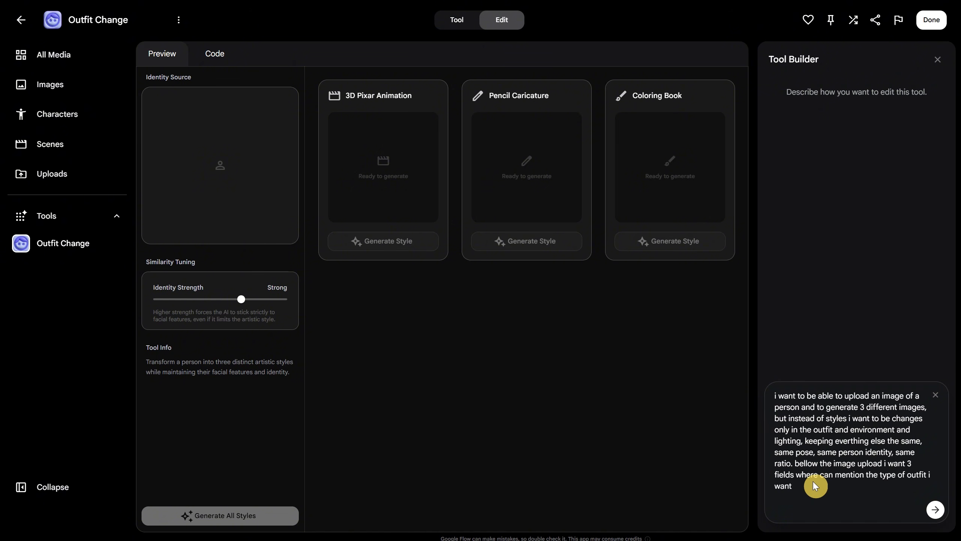
type(" and the environment, so when i generate i get 3 images and i can click on")
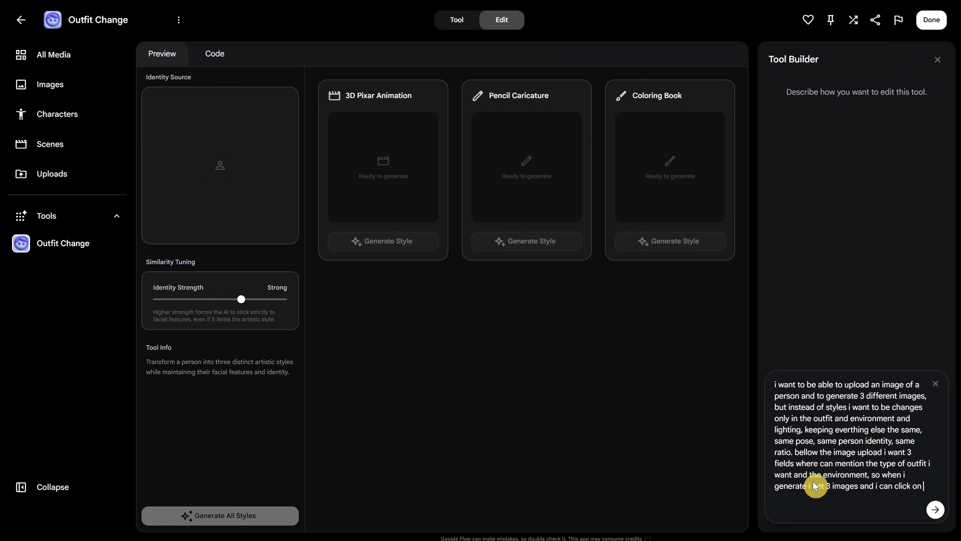
type(" it to see it full view and compare, so keep in mind to have sam")
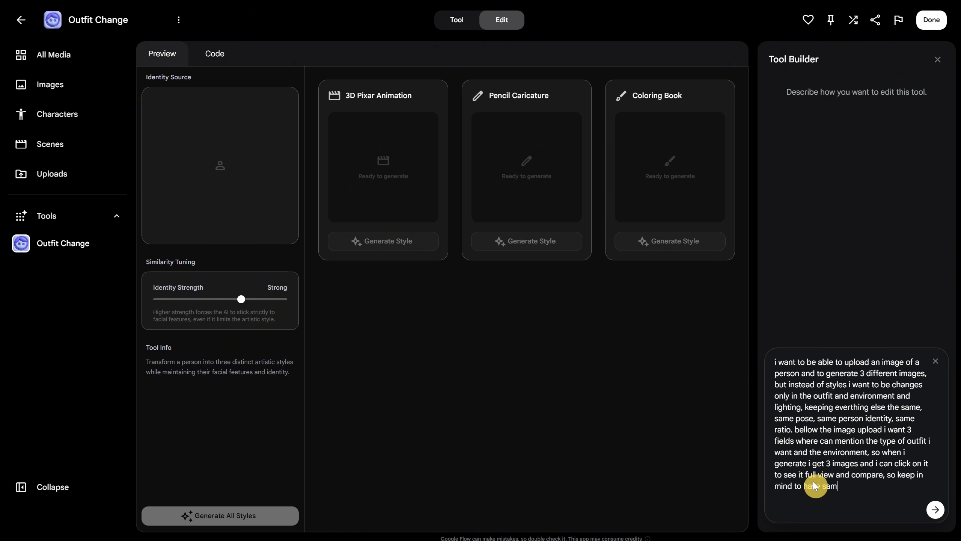
type("e ratio and pose for easy compare")
key("Return")
Change the tool's icon to the red standing human figure and save it.
left_click(179, 20)
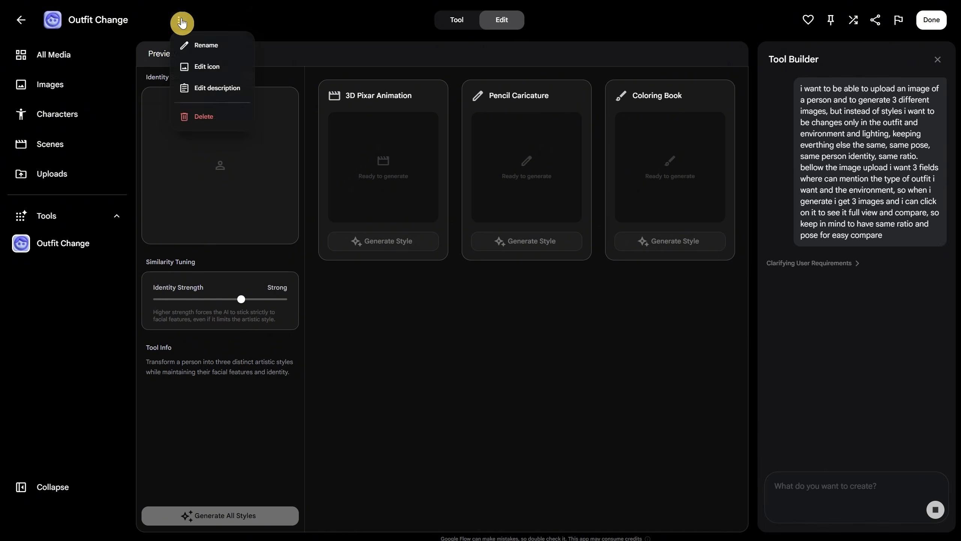
left_click(211, 68)
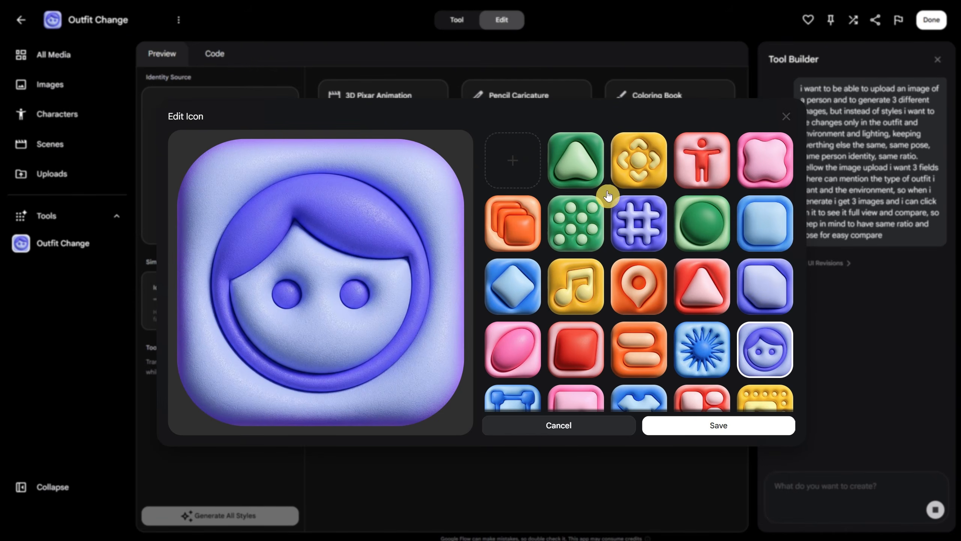
left_click(711, 169)
left_click(721, 423)
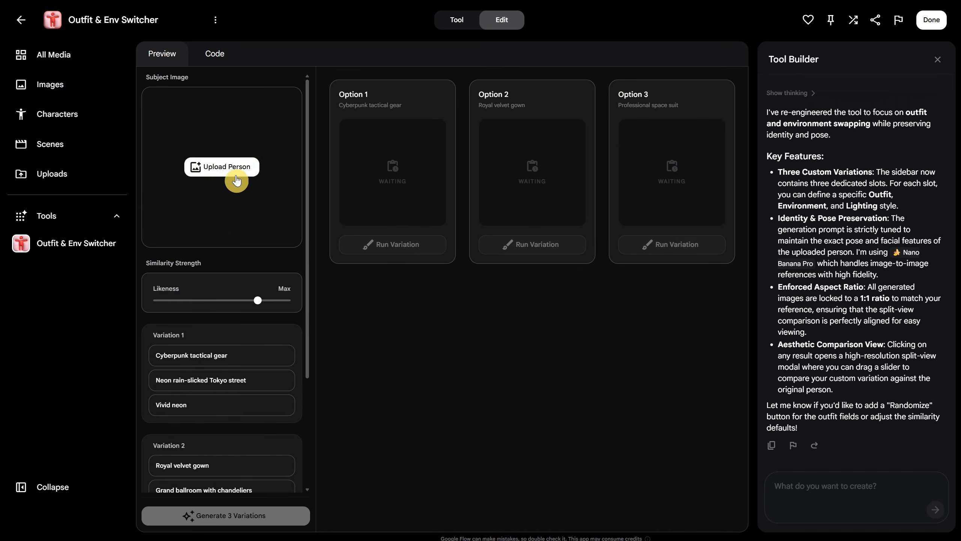
Load woman.jpg as the subject image and set the Likeness strength to Max.
left_click(231, 177)
scroll(343, 248, "down", 3)
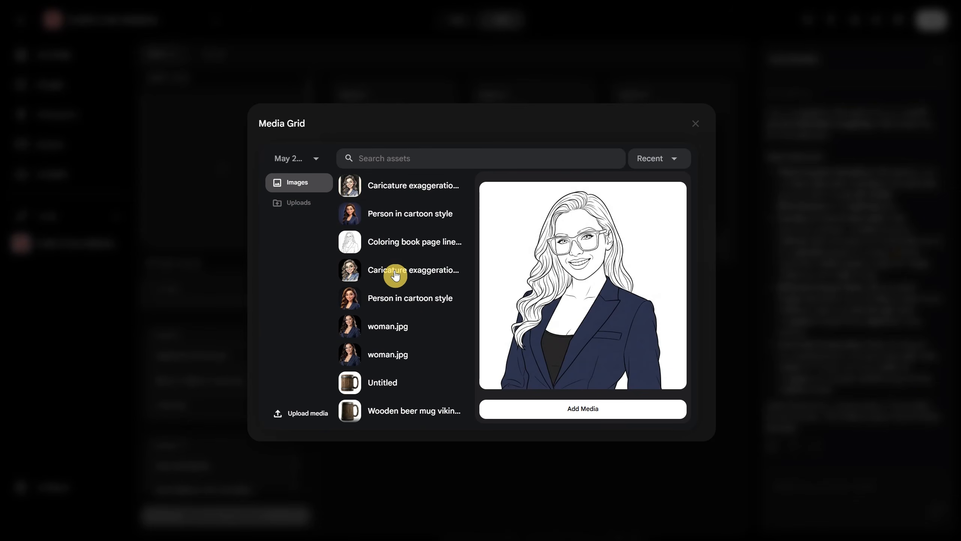
left_click(414, 324)
left_click(620, 413)
left_click_drag(257, 300, 288, 300)
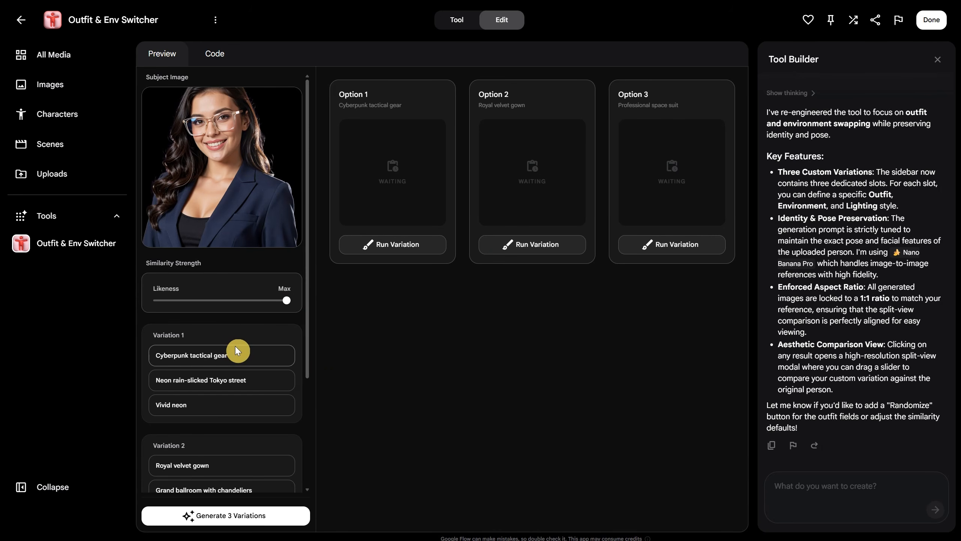
Look through the preset outfit, environment and lighting fields of the three variations and generate all three with them.
left_click(252, 372)
left_click(233, 404)
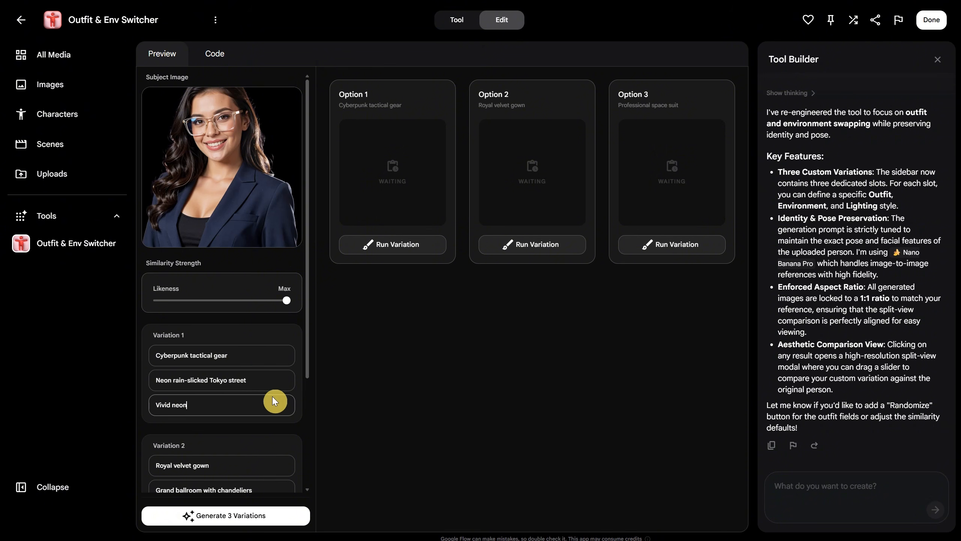
scroll(272, 397, "down", 3)
scroll(267, 376, "down", 1)
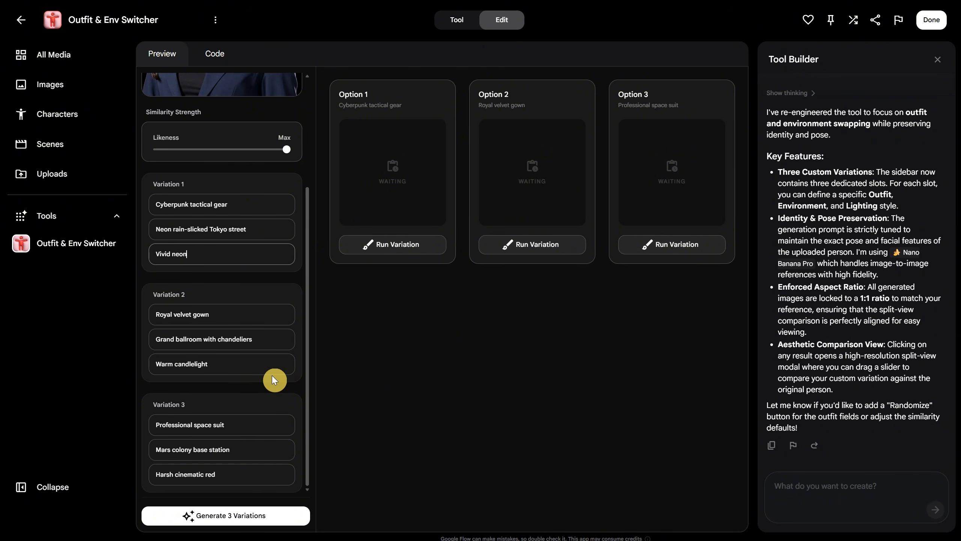
scroll(271, 375, "up", 4)
left_click_drag(229, 351, 146, 343)
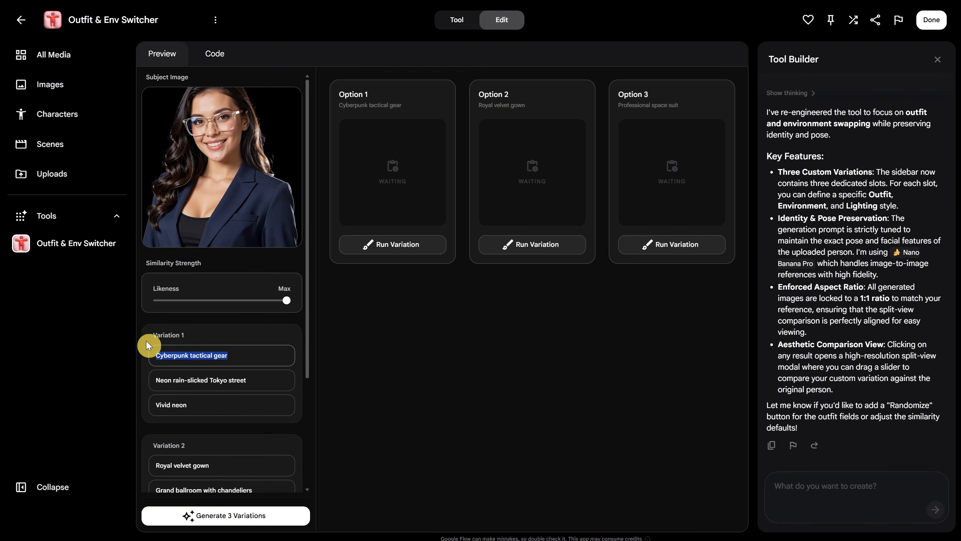
left_click(233, 513)
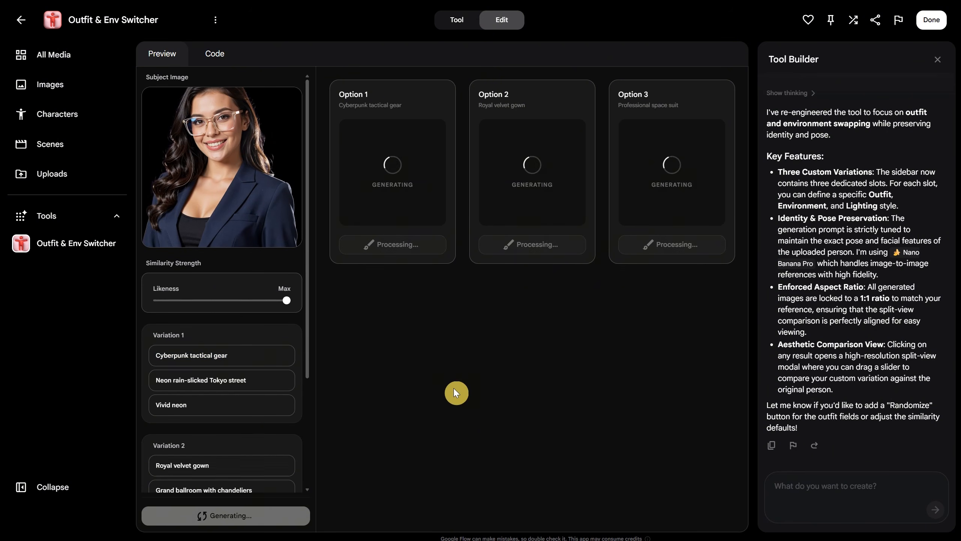
Compare the cyberpunk image of Variation 1 with the original photo using the comparison slider.
left_click(409, 164)
left_click_drag(442, 282, 716, 163)
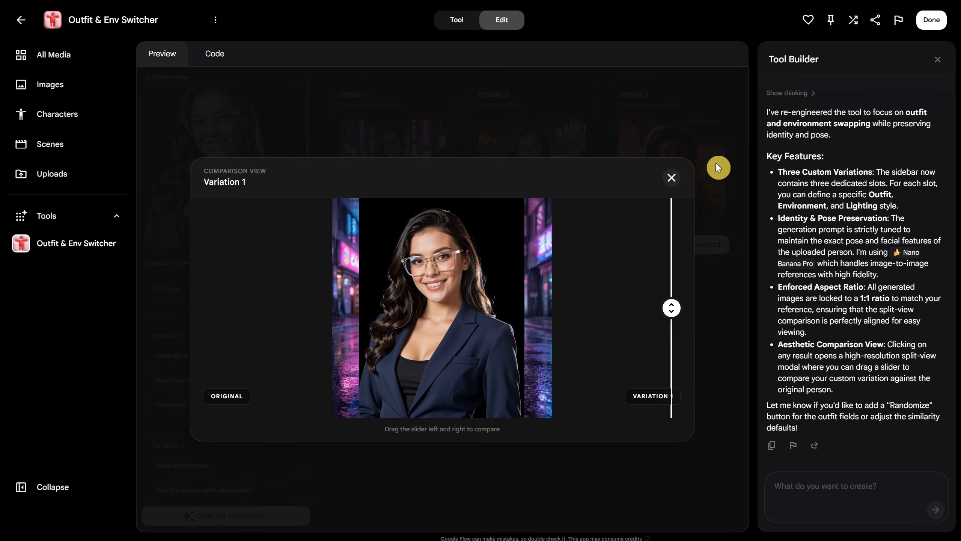
left_click(672, 177)
Ask the Tool Builder to generate in the input's portrait ratio instead of square and to place properly labeled prompt fields under each image.
left_click(829, 490)
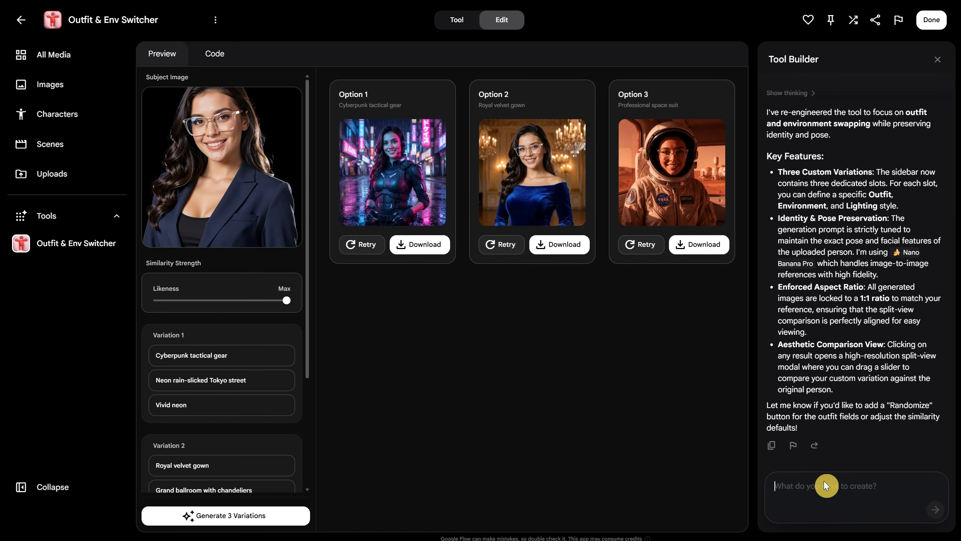
type("i asked for generation to be the same ratio, right now i got square generation when")
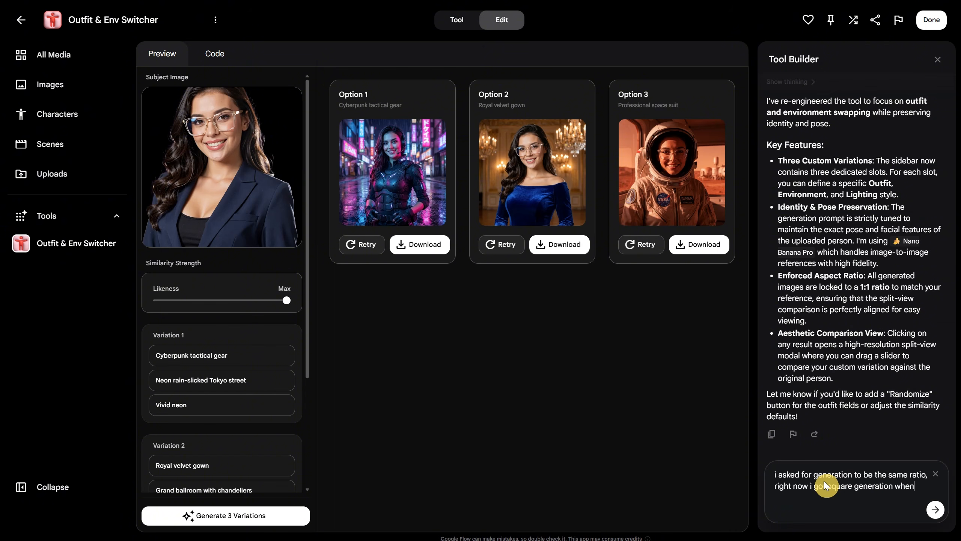
type(" my input was portrait. also i want the prompts fields to be under each image and lave")
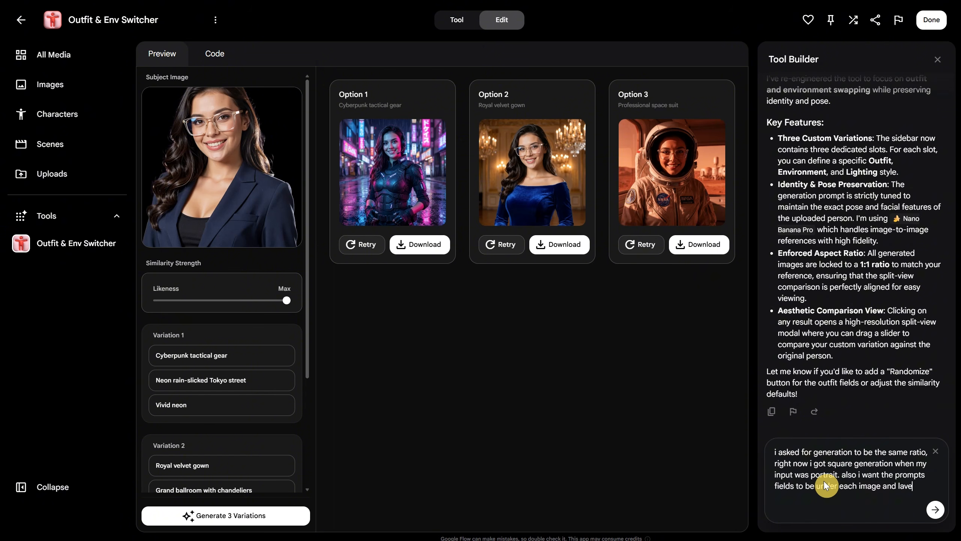
key("BackSpace")
key("BackSpace")
type("beled properly so i know which is what")
key("Return")
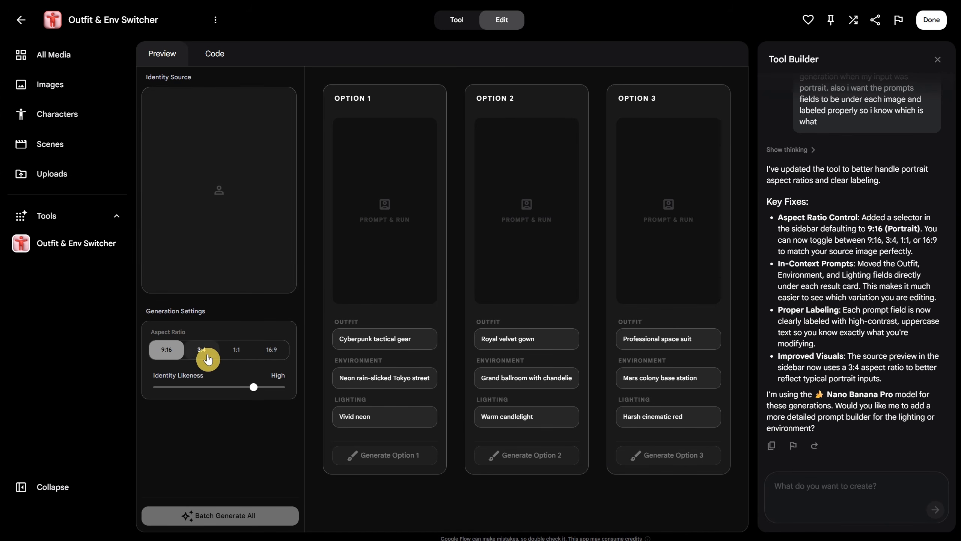
Load the woman's photo as the identity source and set Identity Likeness to Strict.
left_click(217, 189)
scroll(401, 321, "down", 5)
left_click(397, 351)
left_click(562, 409)
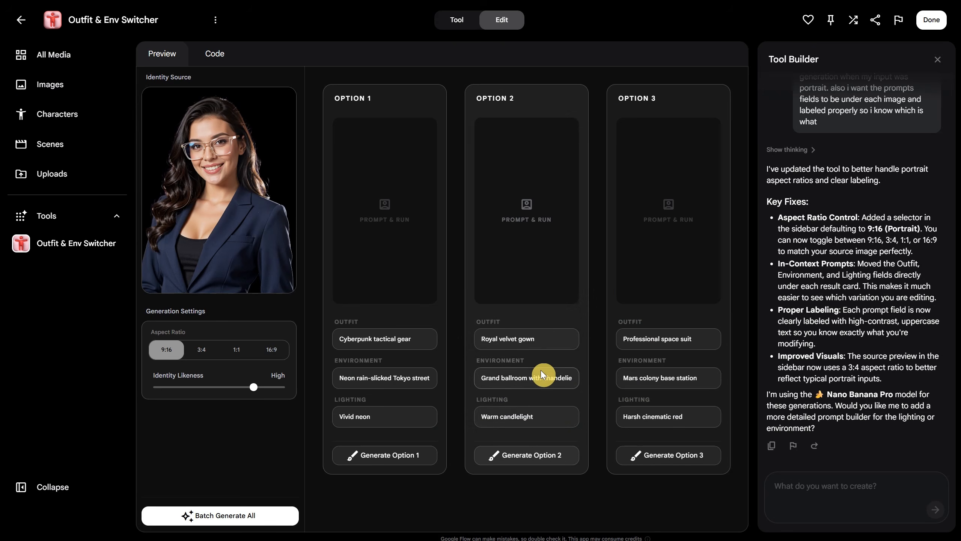
left_click_drag(253, 387, 314, 385)
Set Option 1 to "medieval outfit", "medieval house interior", "morning light" and Option 2 to "red dress", "beach, exotic location", "golden hour".
type("medieval outfit")
type("morning light")
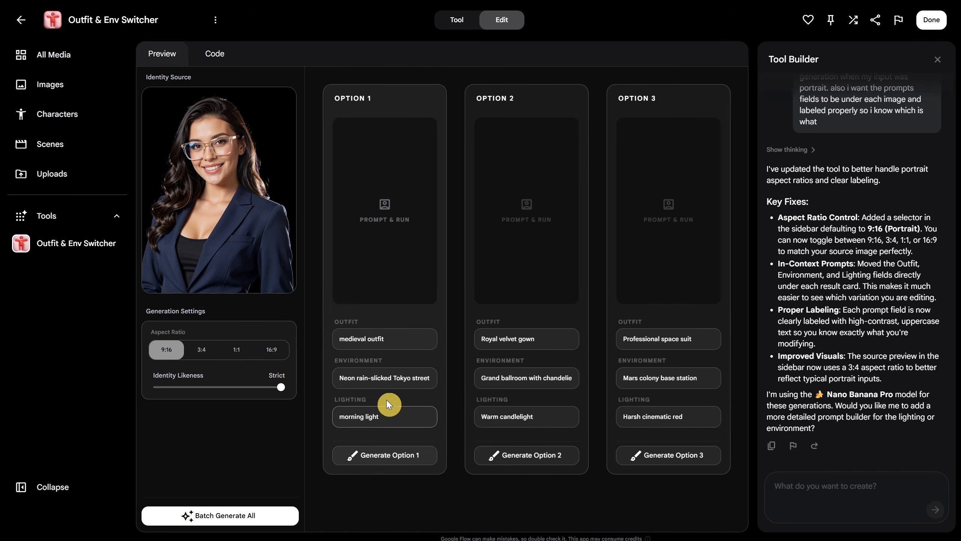
type("medieval house interior")
left_click_drag(540, 339, 470, 333)
type("red dress")
type("beach, exotic location")
type("golden hour")
Set Option 3 to "a white tshirt", "at the office" and "natural" lighting, and batch generate all options.
left_click_drag(621, 338, 690, 333)
type("a white tshirt")
type("at the office")
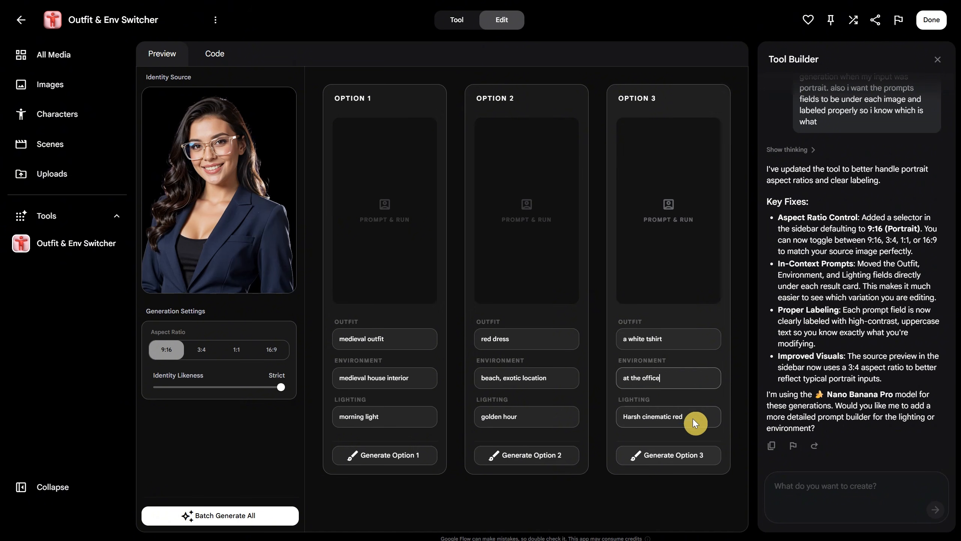
type("natural")
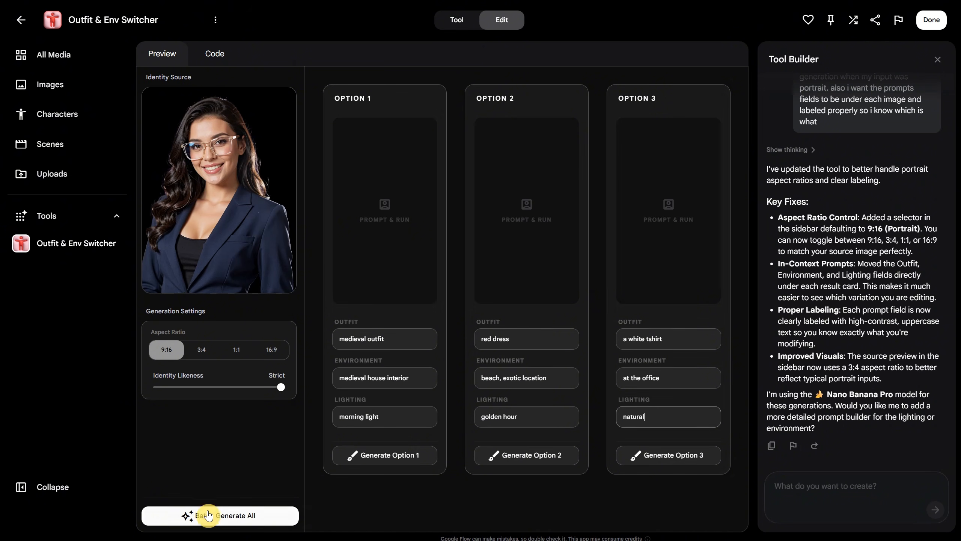
left_click(212, 515)
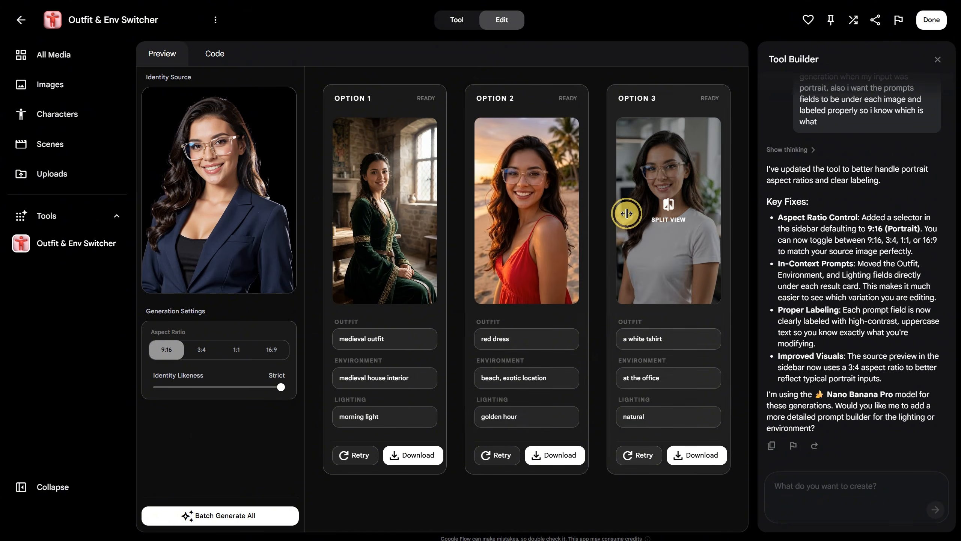
Compare the office image of Variation 3 with the original photo in split view.
left_click(622, 214)
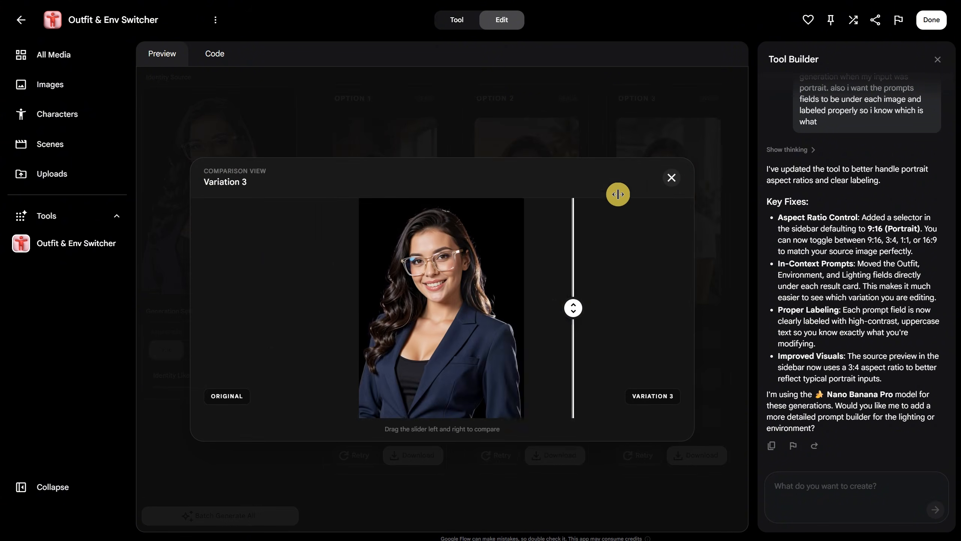
left_click(672, 177)
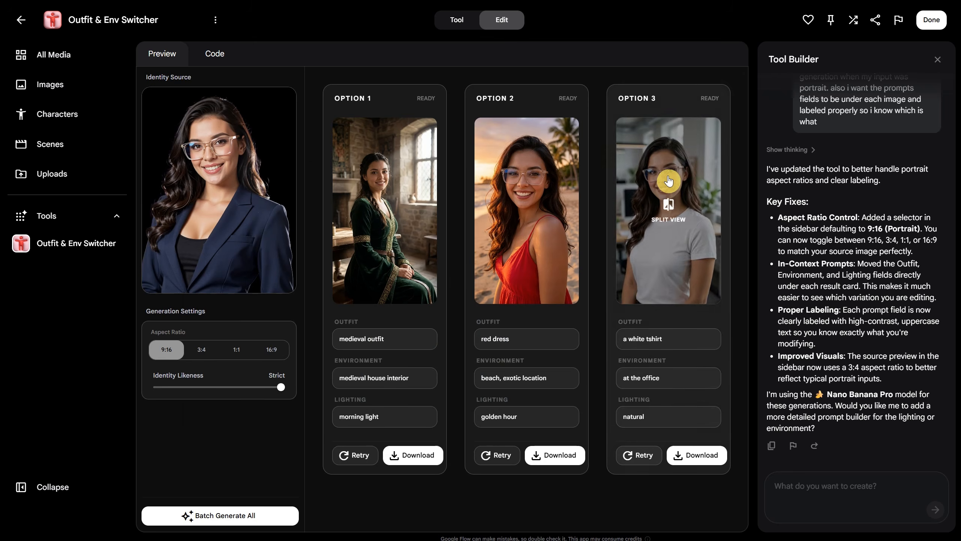
Batch generate all options at a 3:4 aspect ratio and compare Variations 3 and 2 with the original in split view.
left_click(201, 349)
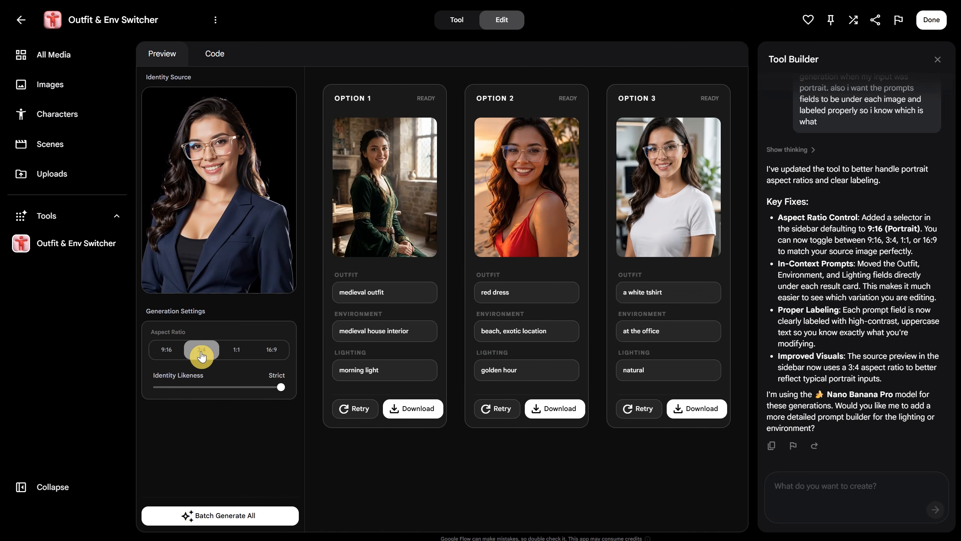
left_click(236, 519)
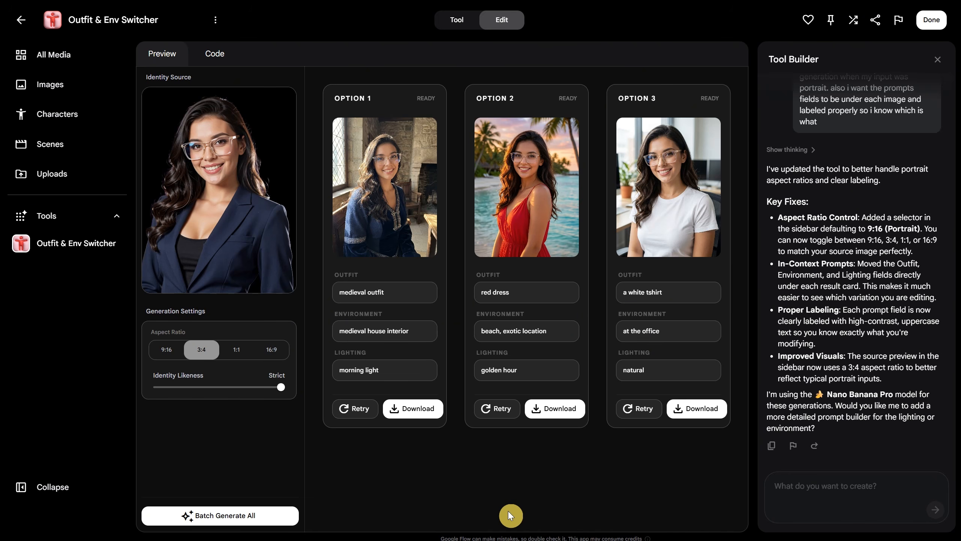
left_click(660, 205)
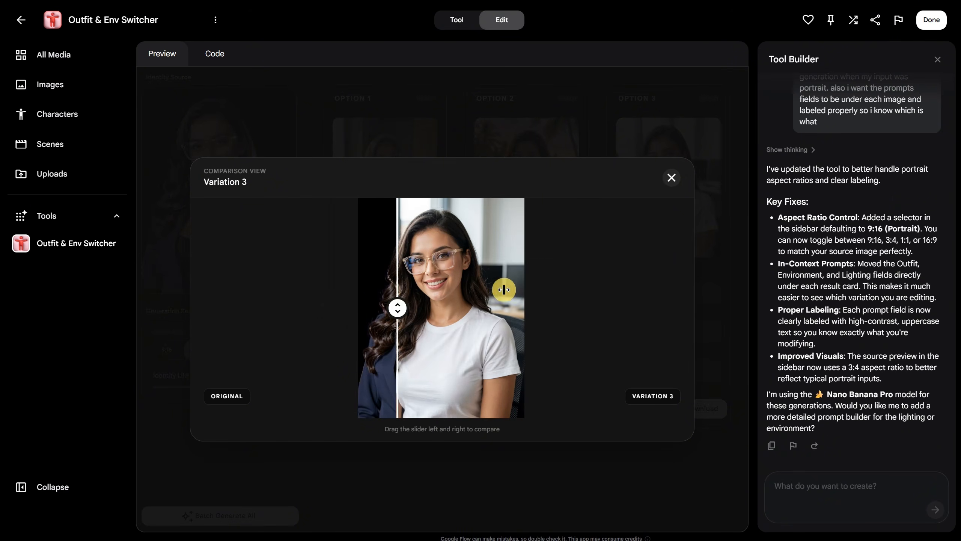
left_click(670, 178)
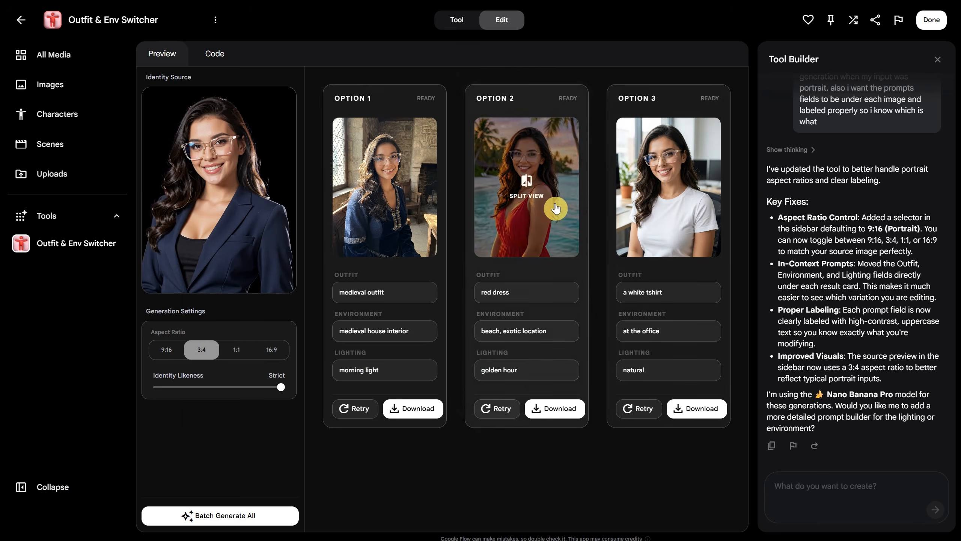
left_click(552, 209)
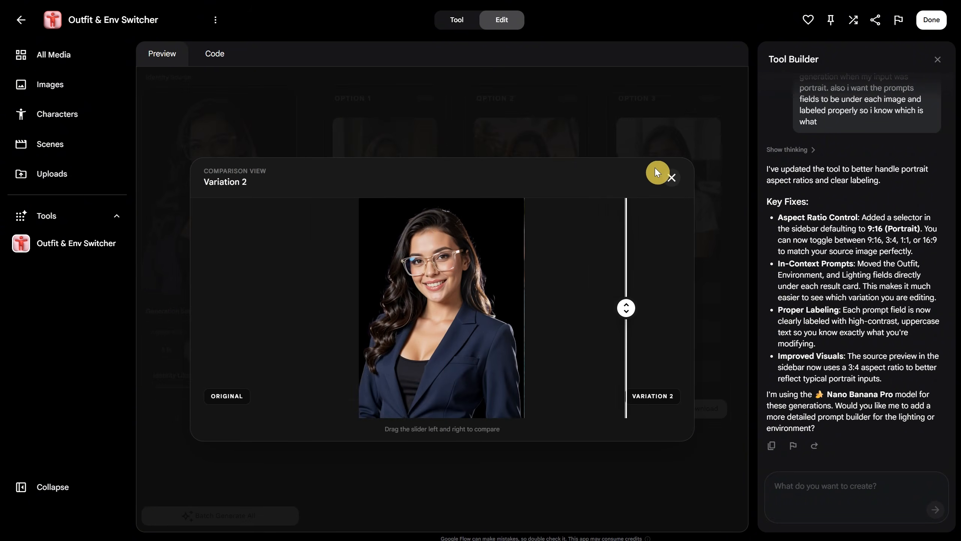
left_click(672, 178)
Ask Tool Builder to keep the pose consistent, with everything identical except clothes and environment, and to add a randomize button for the prompts.
left_click(827, 493)
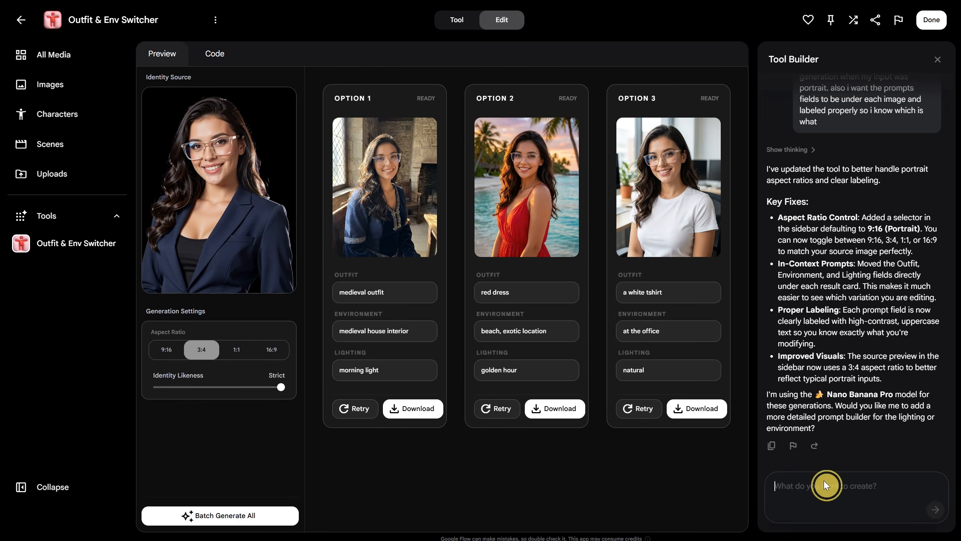
type("make sure the pose is consistent all is identical exce")
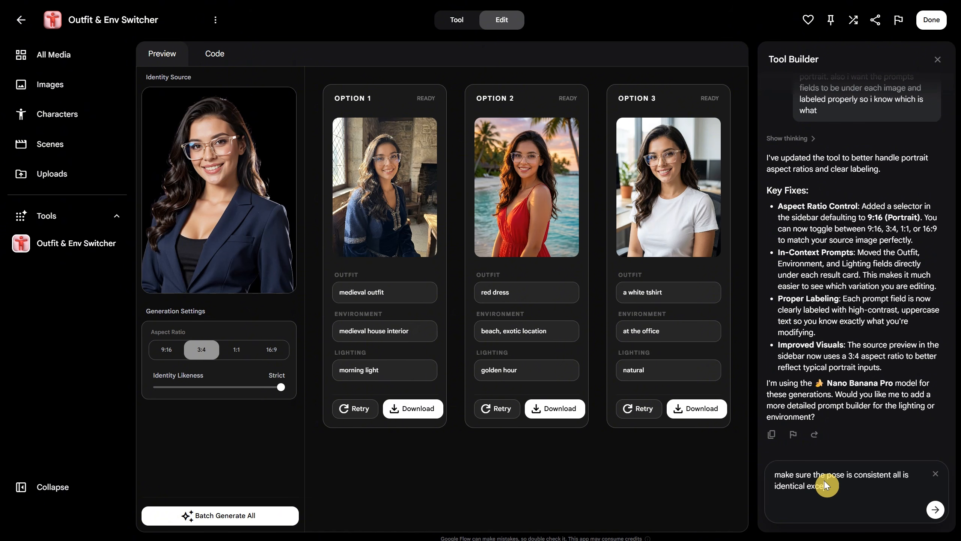
type("pt the close and environment, also add a re")
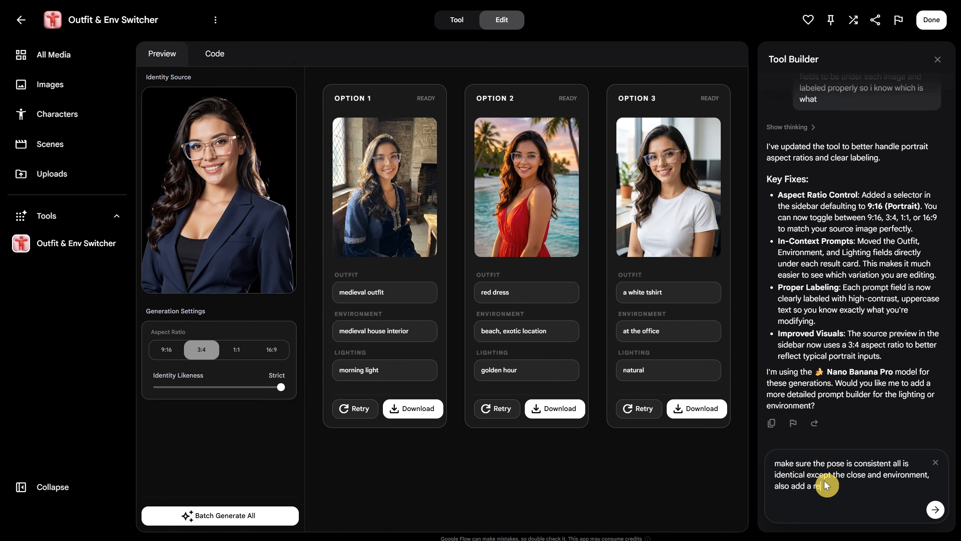
type("ndomize button for the o")
type("rompts if i want more ideas")
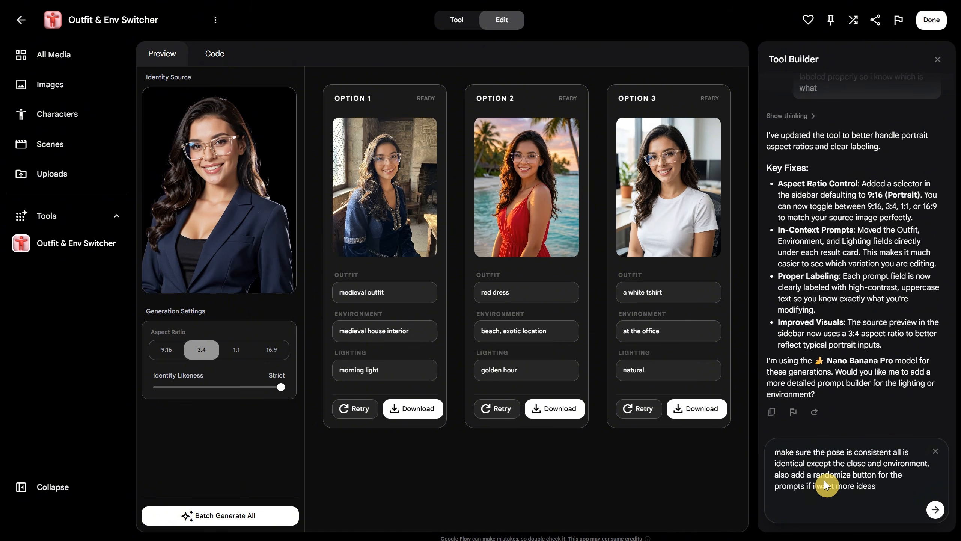
key("Return")
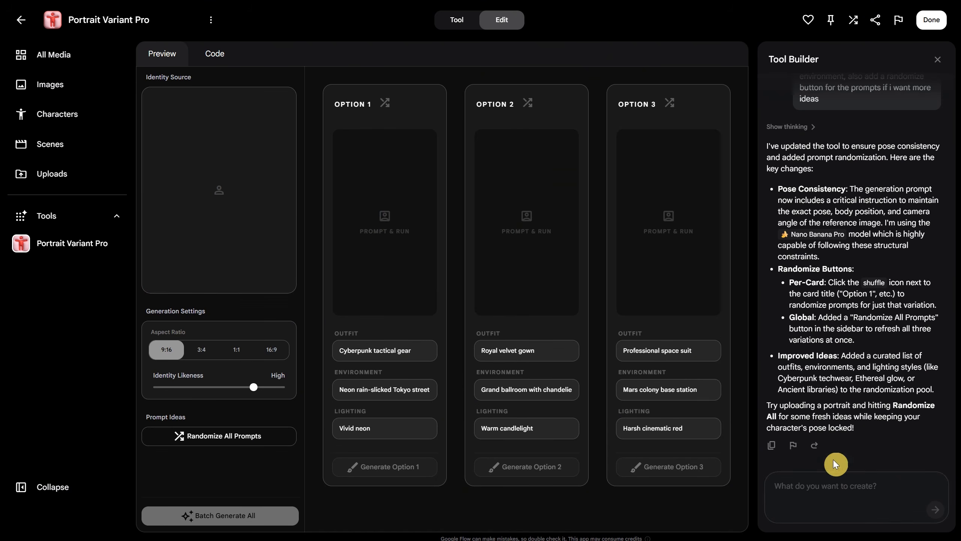
Load the photo of the woman in the navy blazer as the identity source in the updated tool.
left_click(209, 191)
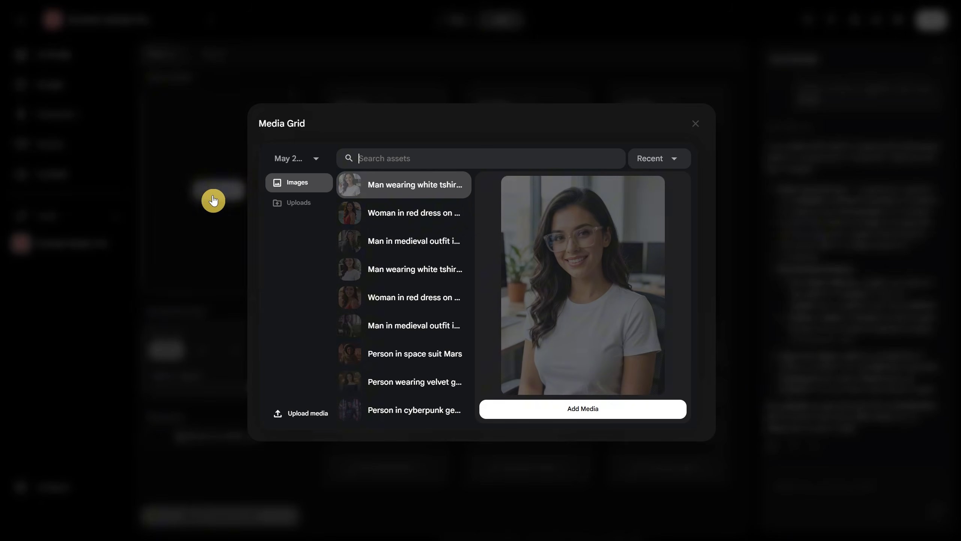
scroll(397, 291, "down", 6)
scroll(397, 291, "down", 3)
left_click(407, 303)
left_click(569, 410)
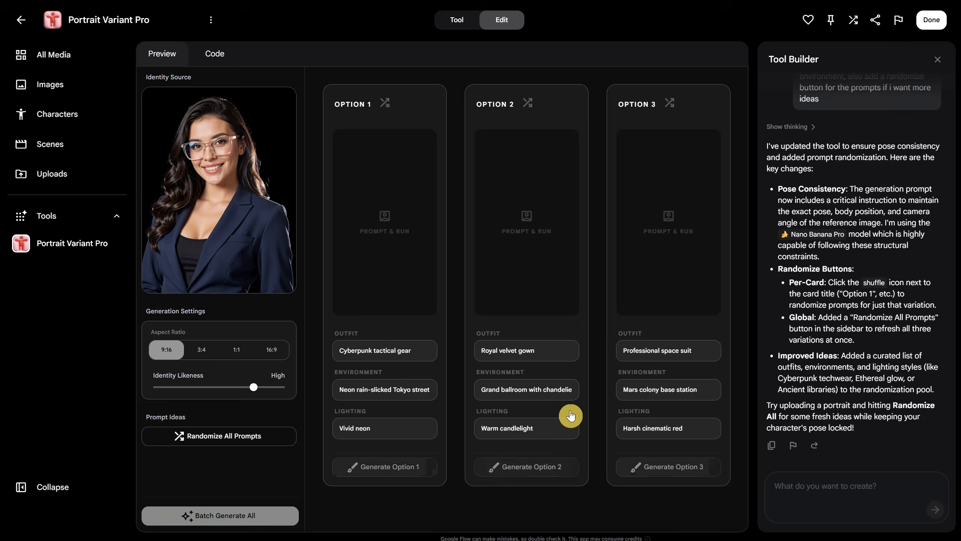
Batch generate all options from randomized prompts with a 3:4 aspect ratio and Strict identity likeness.
left_click(202, 349)
left_click(231, 438)
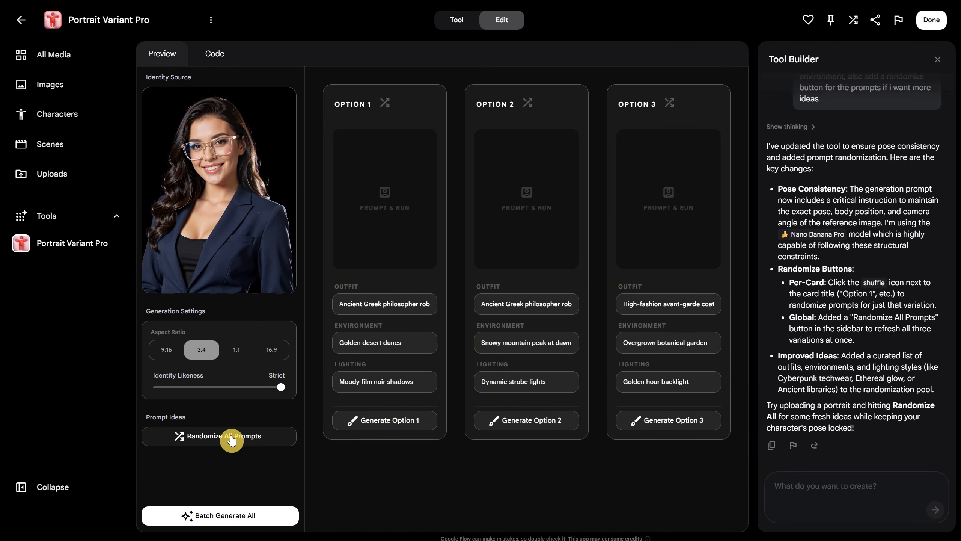
left_click(232, 438)
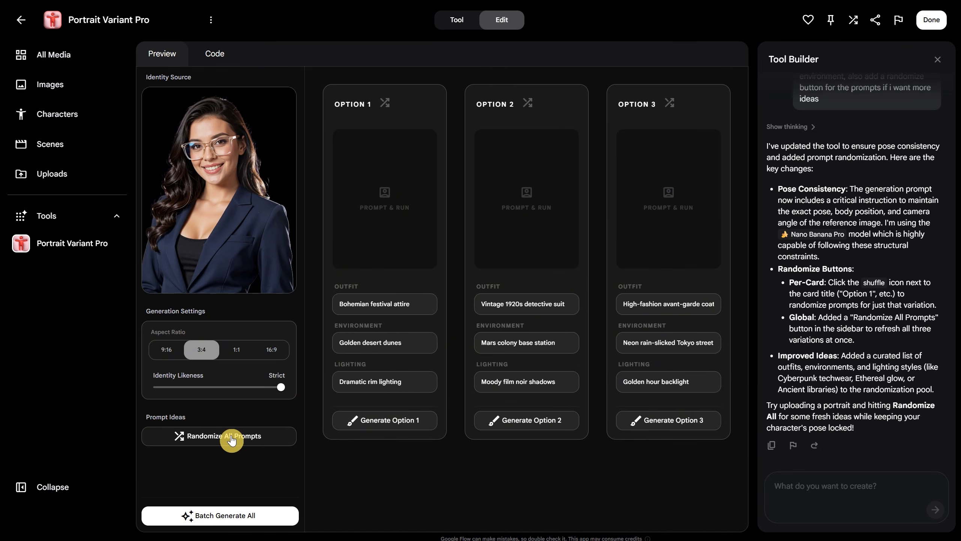
left_click(242, 515)
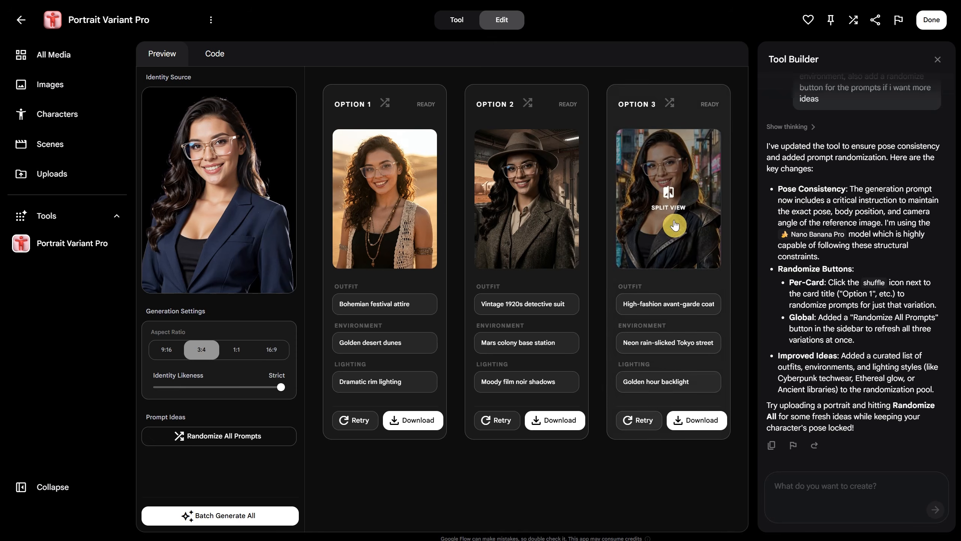
Compare the generated images of Variations 3, 2 and 1 in turn with the original photo in split view.
left_click(675, 227)
left_click_drag(351, 283, 668, 230)
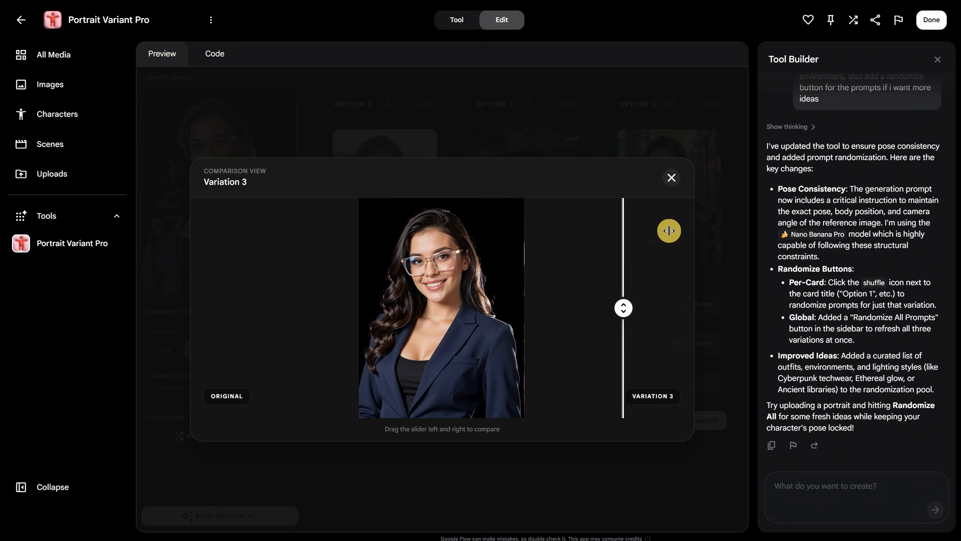
left_click(669, 183)
left_click(546, 222)
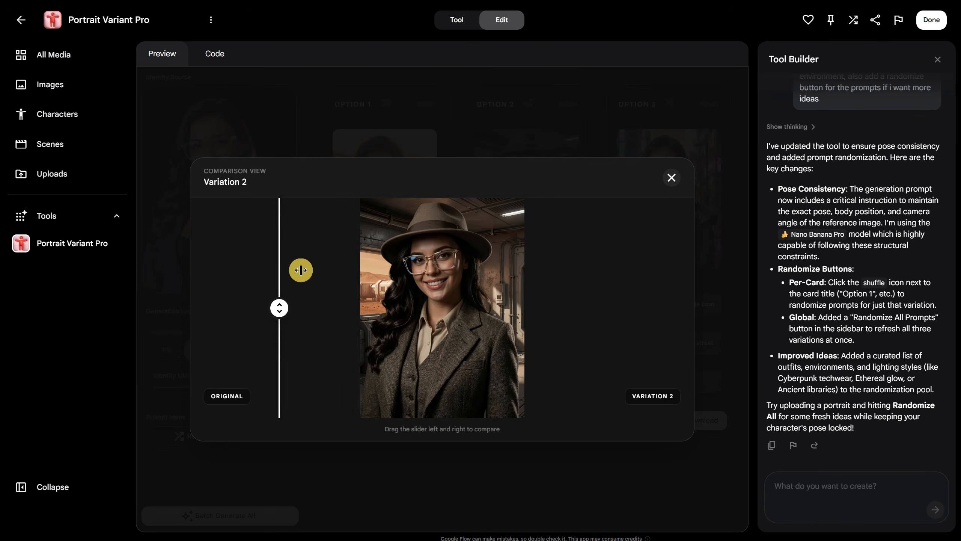
left_click(675, 182)
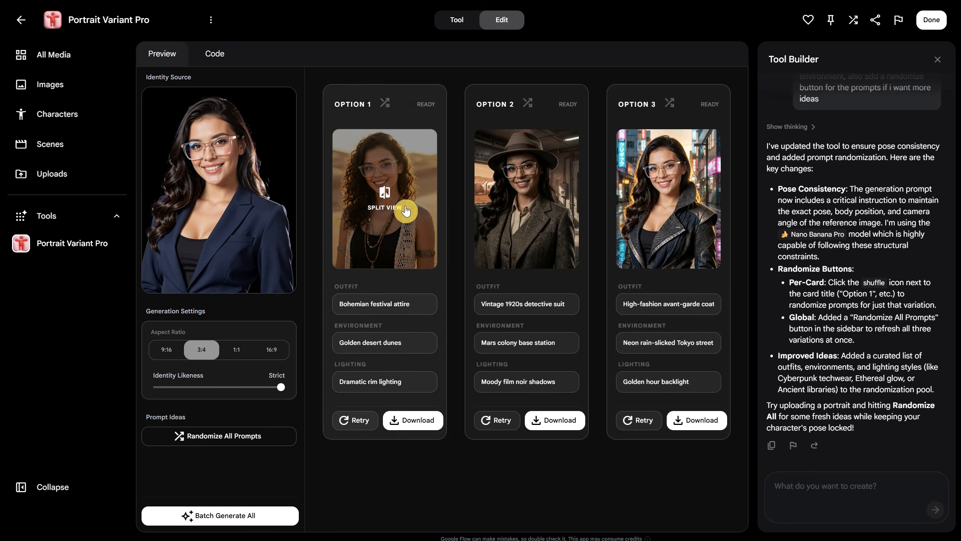
left_click(406, 209)
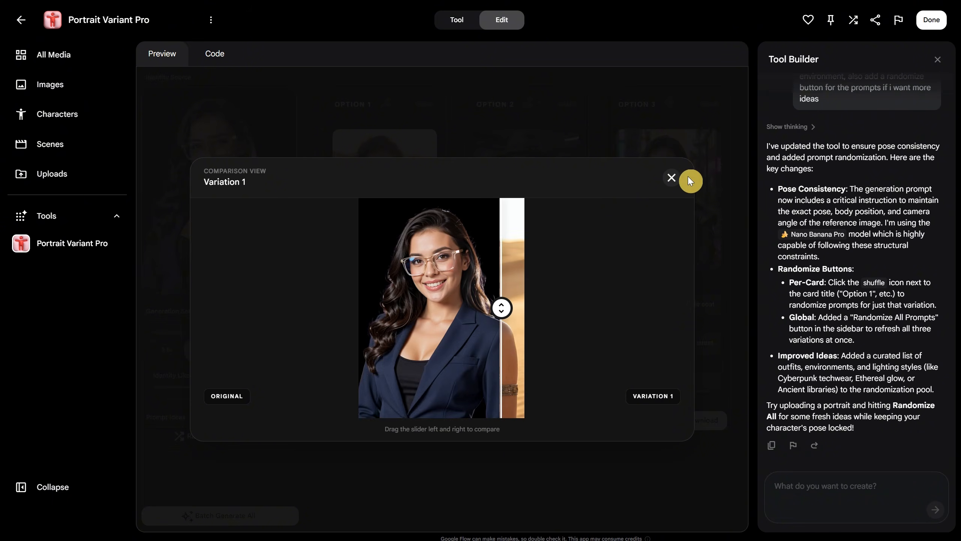
left_click(671, 178)
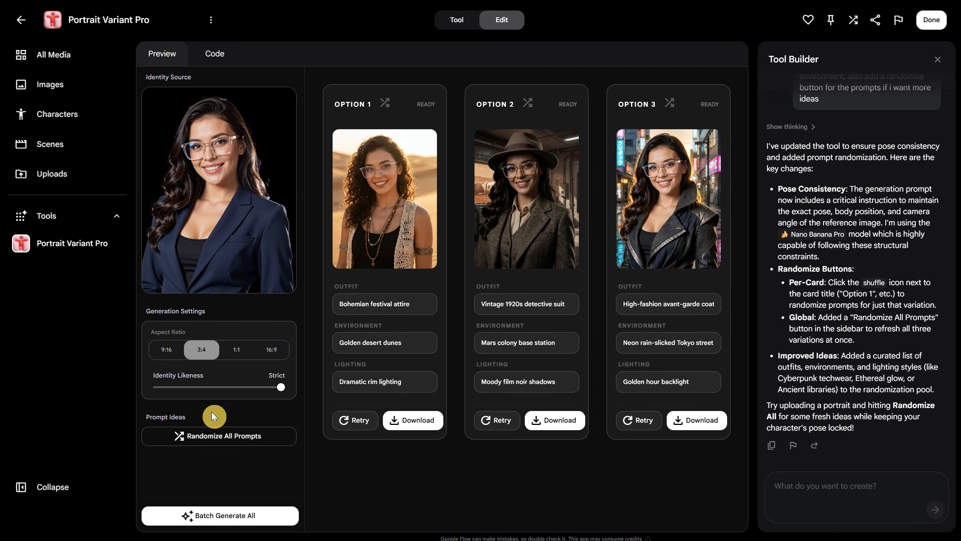
Randomize all outfit, environment and lighting prompts again and batch generate a new set of options.
left_click(237, 443)
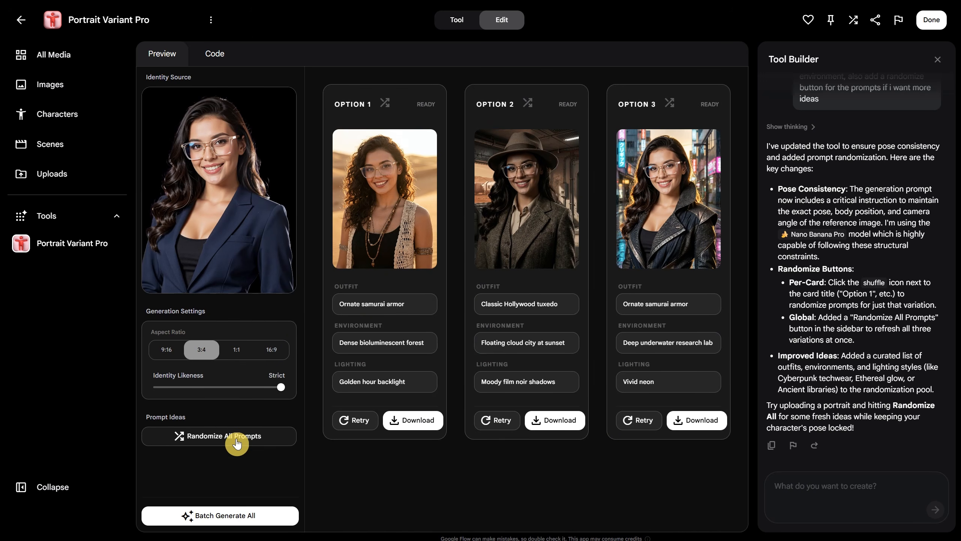
left_click(237, 443)
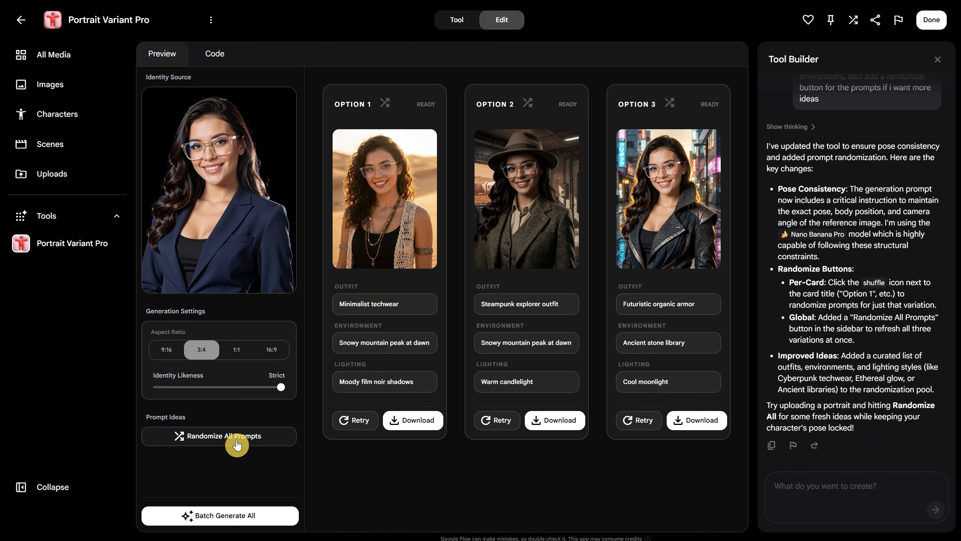
left_click(237, 443)
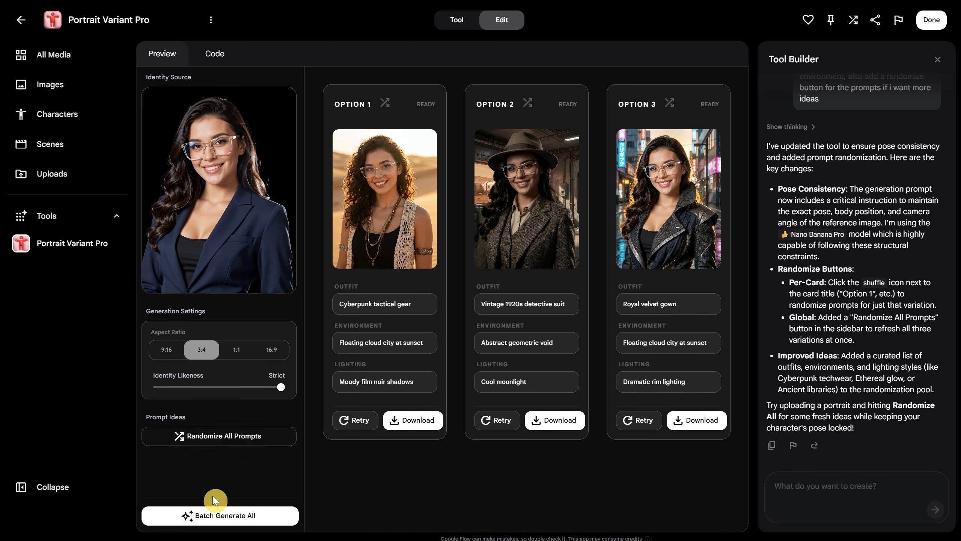
left_click(235, 516)
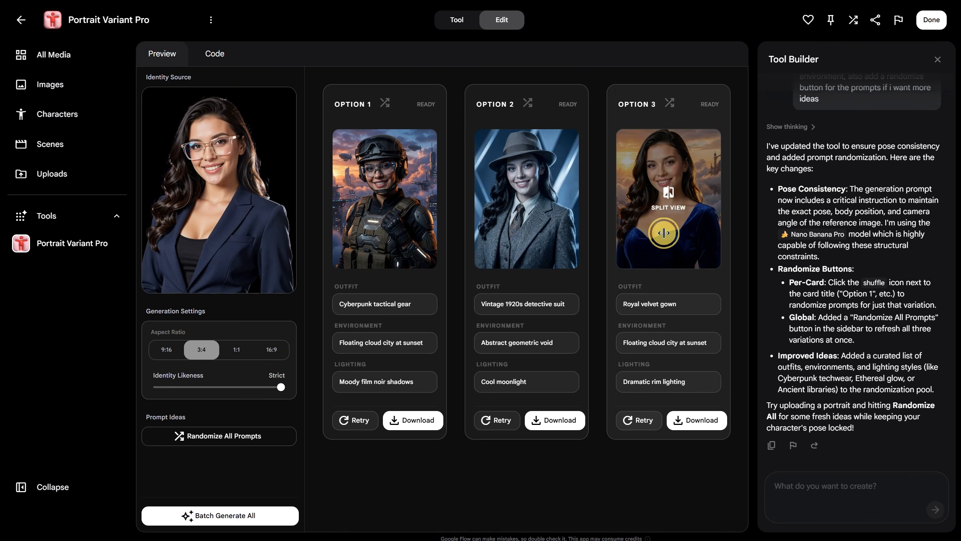
Compare the new royal velvet gown image of Variation 3 with the original photo in split view.
left_click(664, 232)
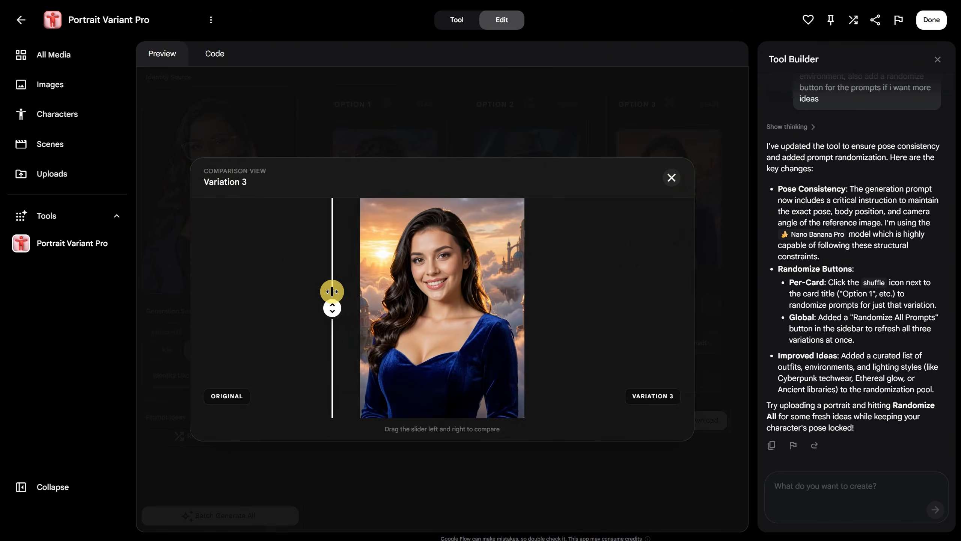
left_click_drag(332, 290, 684, 192)
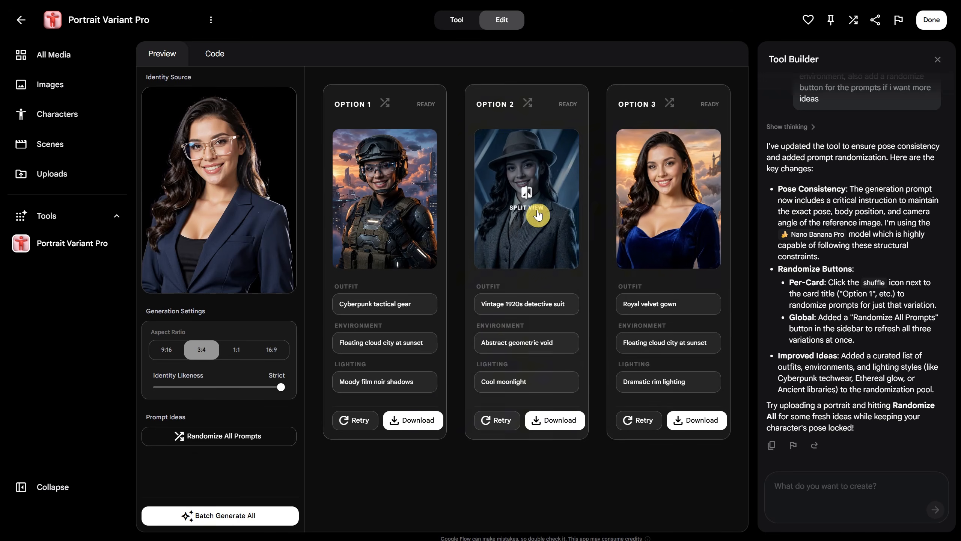